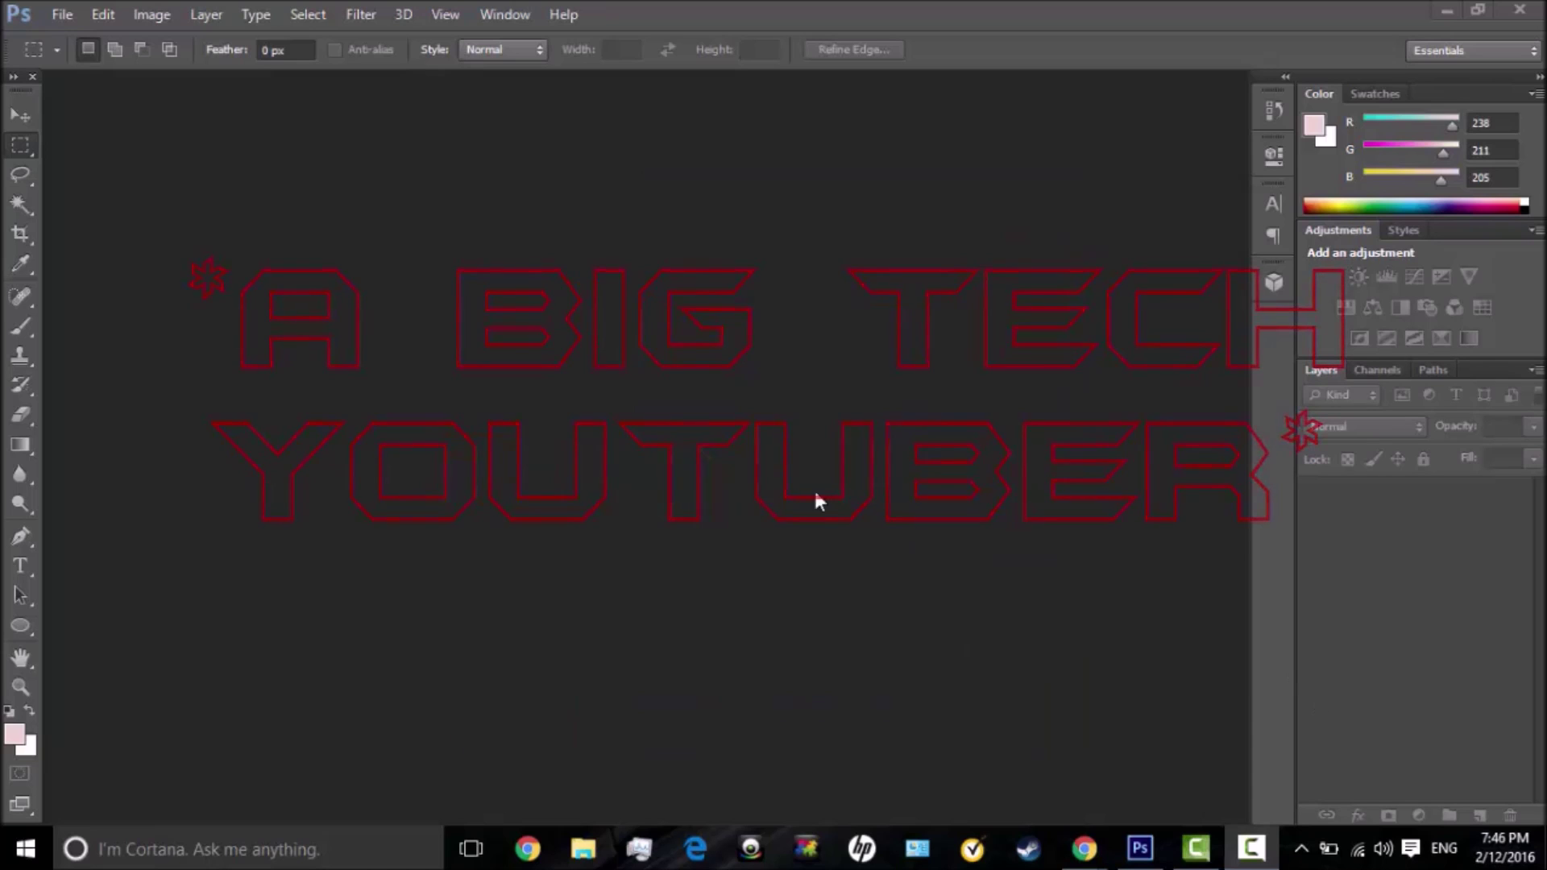
- Set up a new document with the Custom preset, 500 pixels wide and 500 pixels high
{"action": "left_click", "coordinate": [65, 15]}
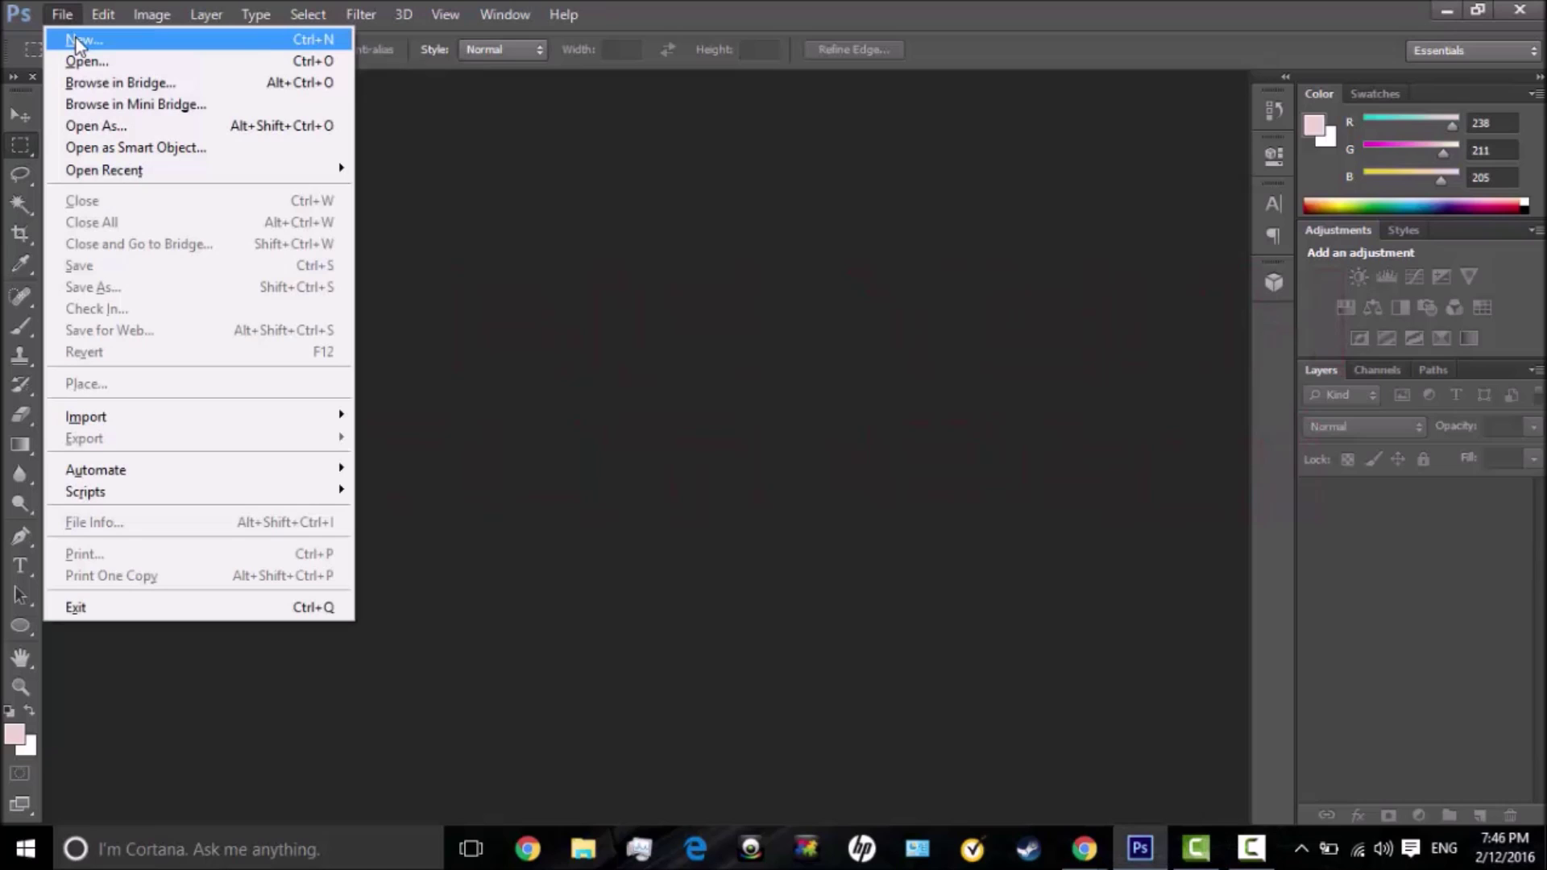
{"action": "left_click", "coordinate": [77, 40]}
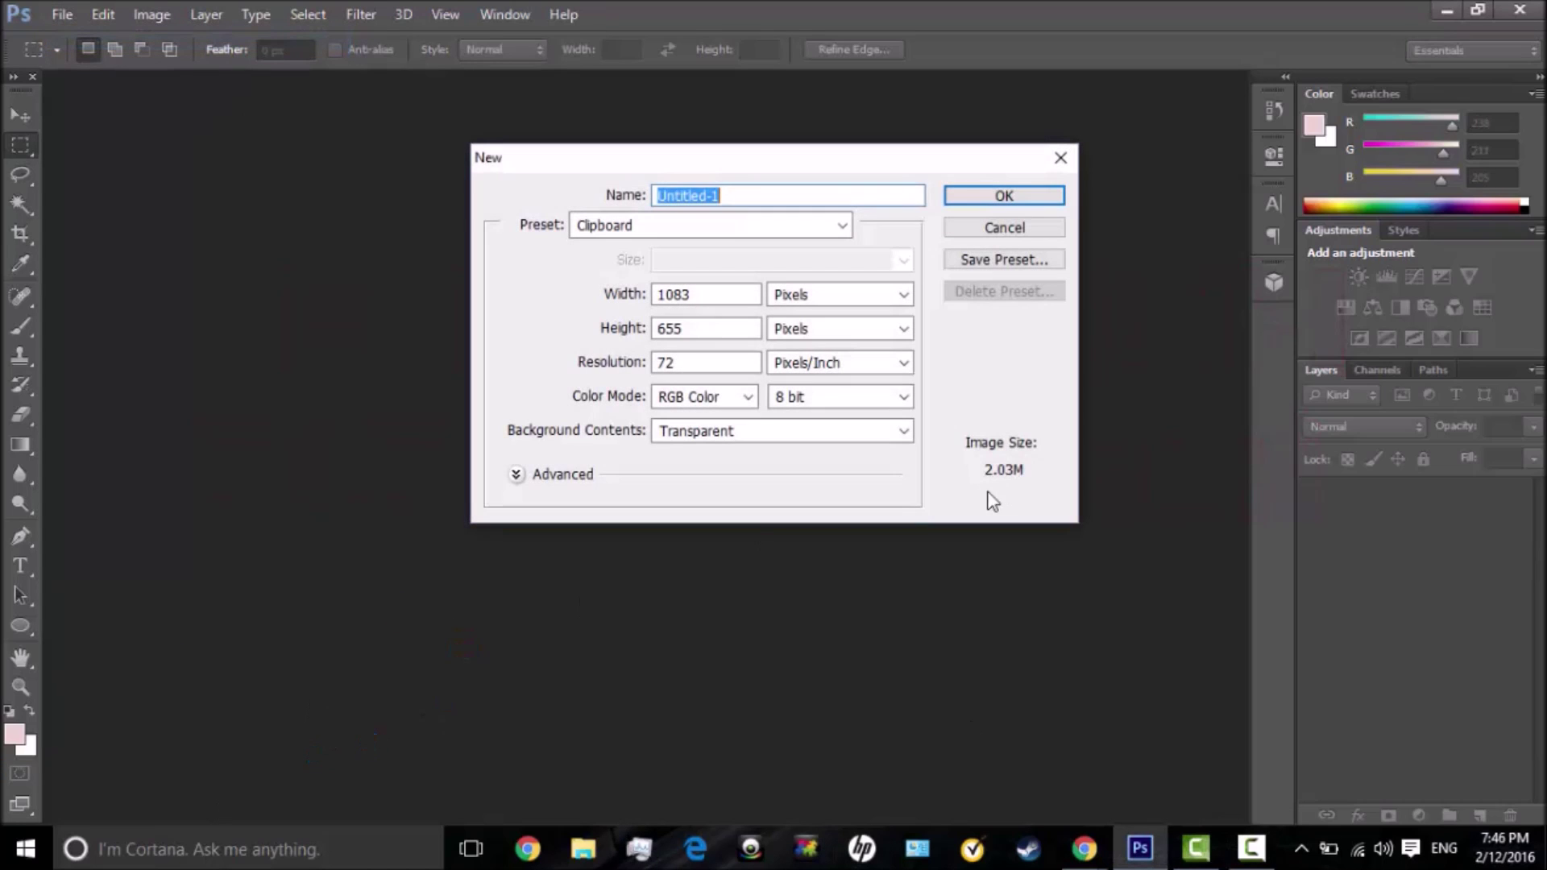
{"action": "left_click", "coordinate": [766, 228]}
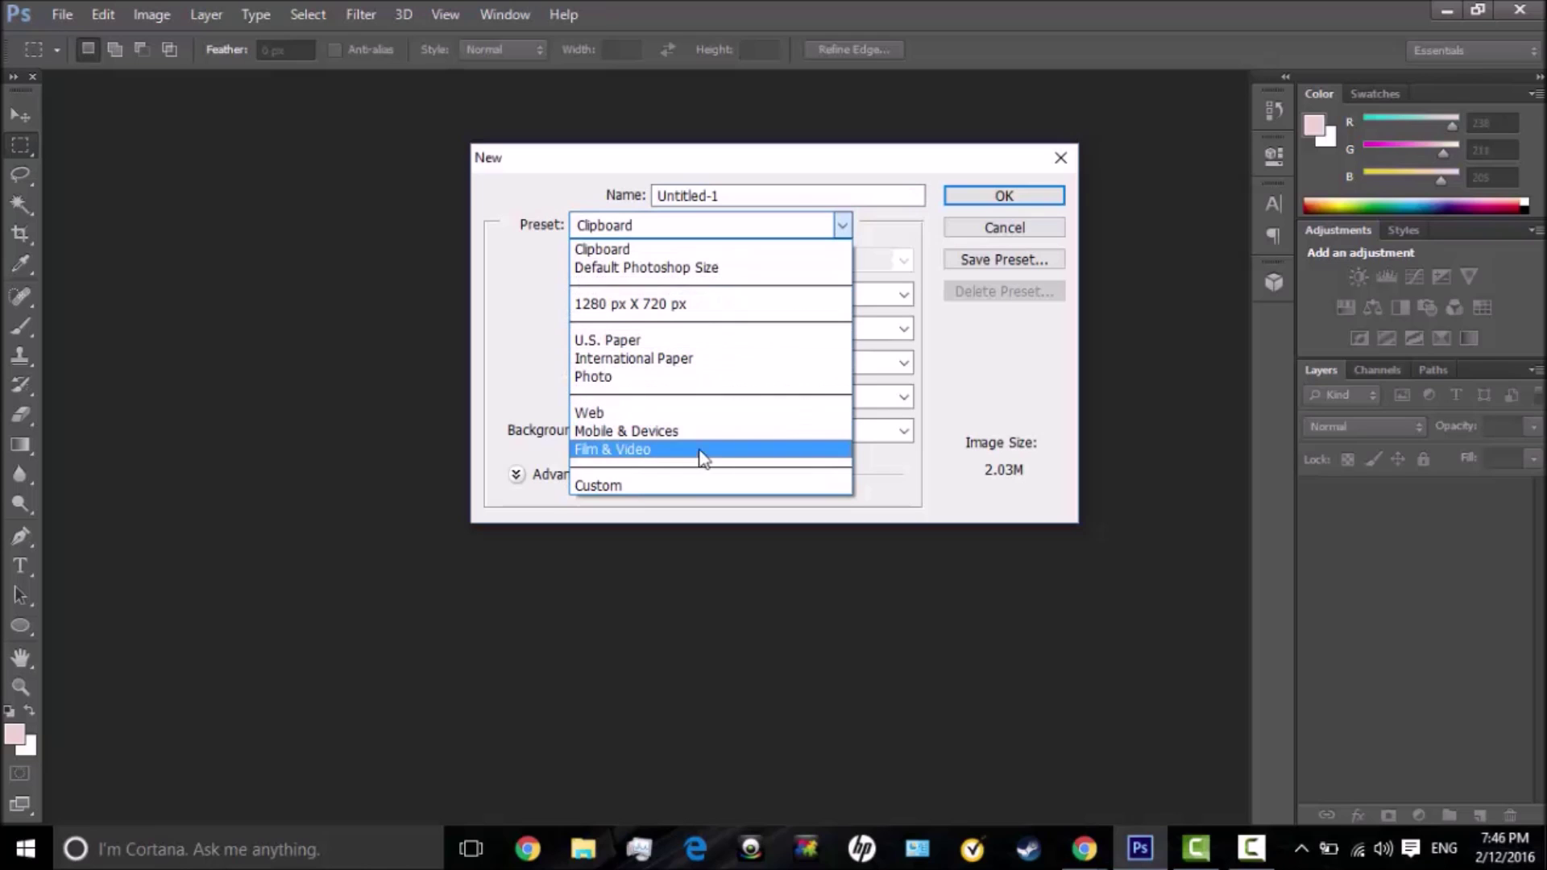
{"action": "left_click", "coordinate": [694, 486]}
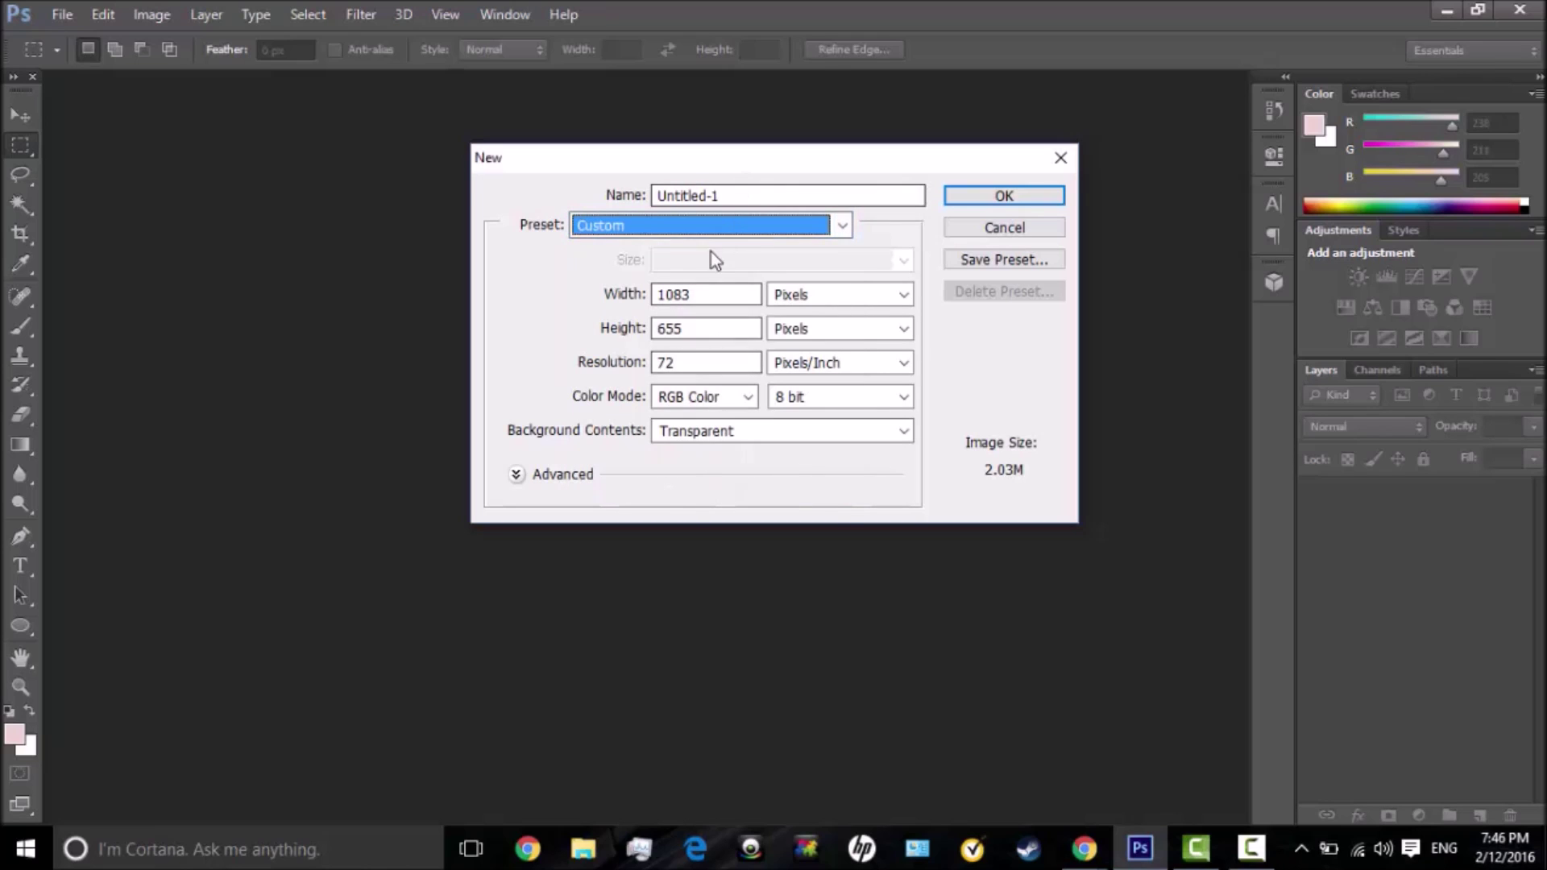
{"action": "left_click", "coordinate": [707, 295]}
{"action": "double_click", "coordinate": [708, 294]}
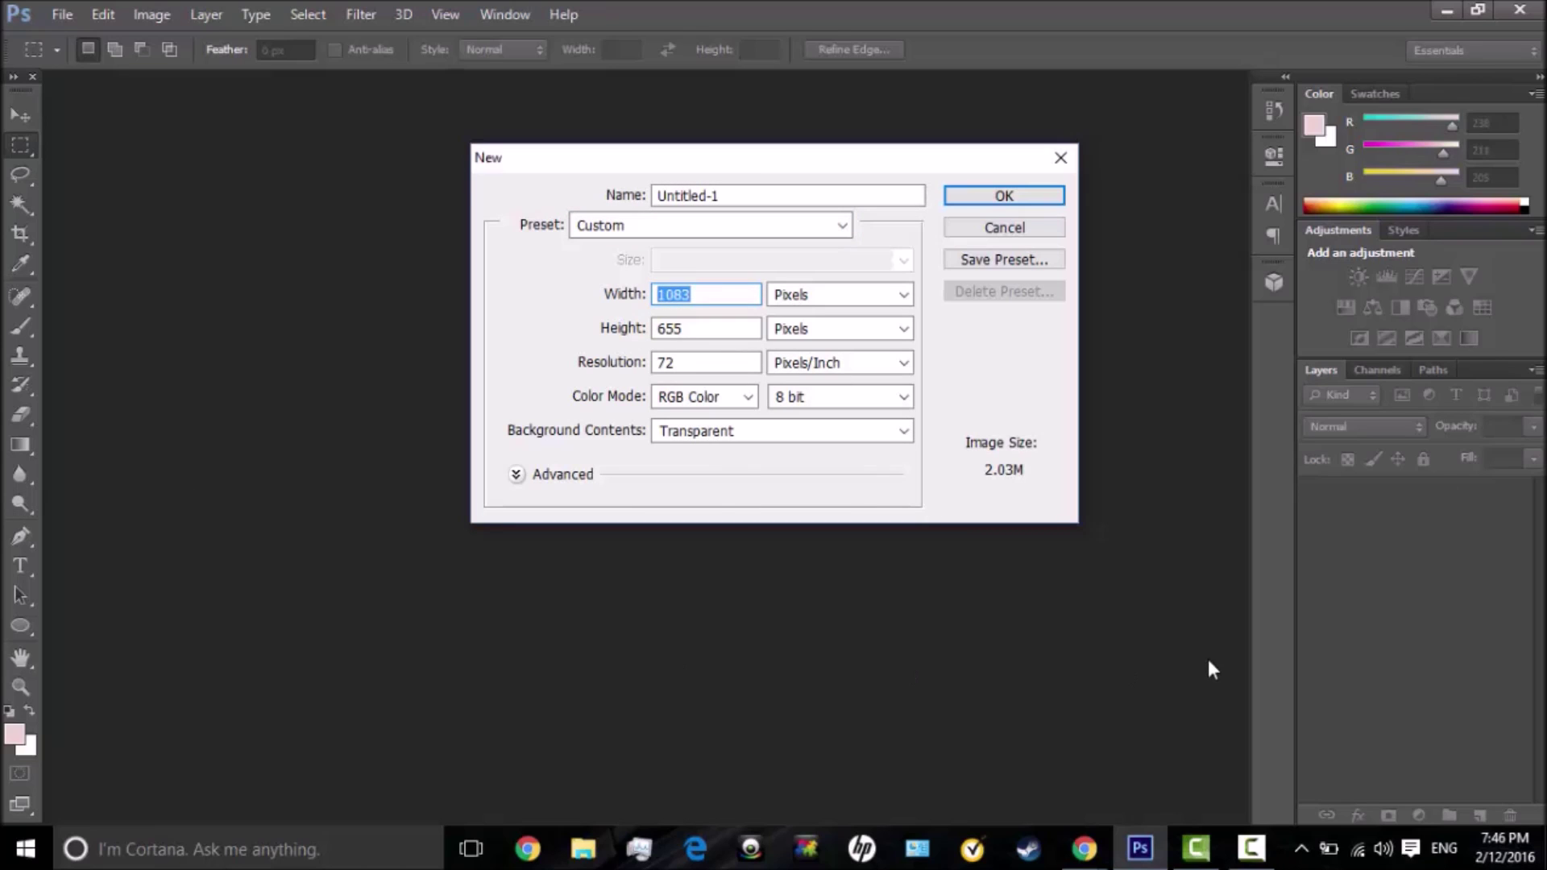
{"action": "type", "text": "500"}
{"action": "key", "text": "Tab"}
{"action": "key", "text": "Tab"}
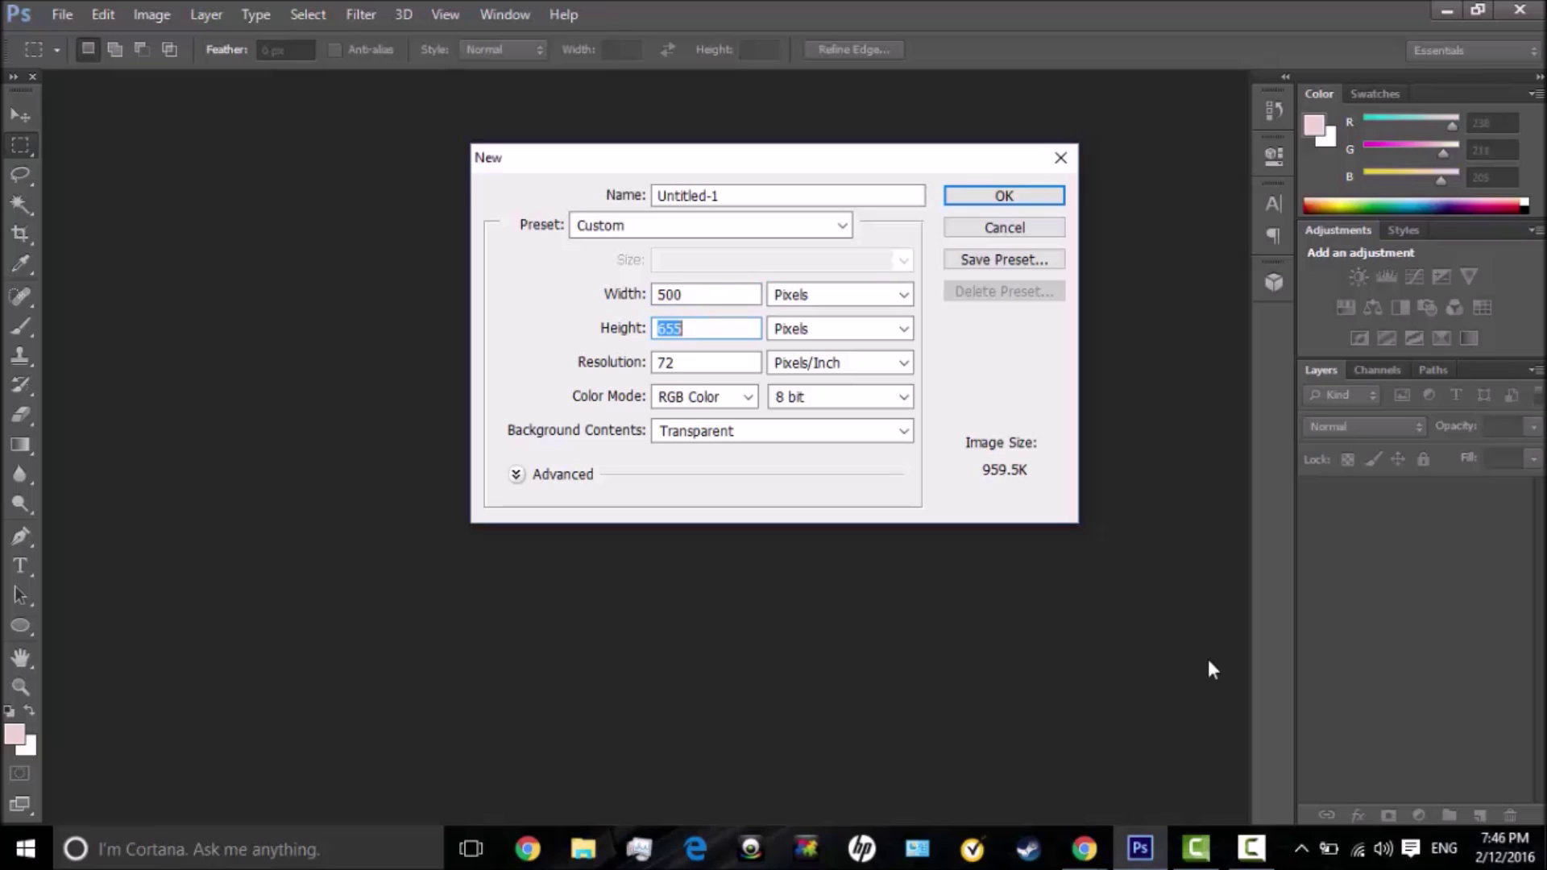
{"action": "type", "text": "500"}
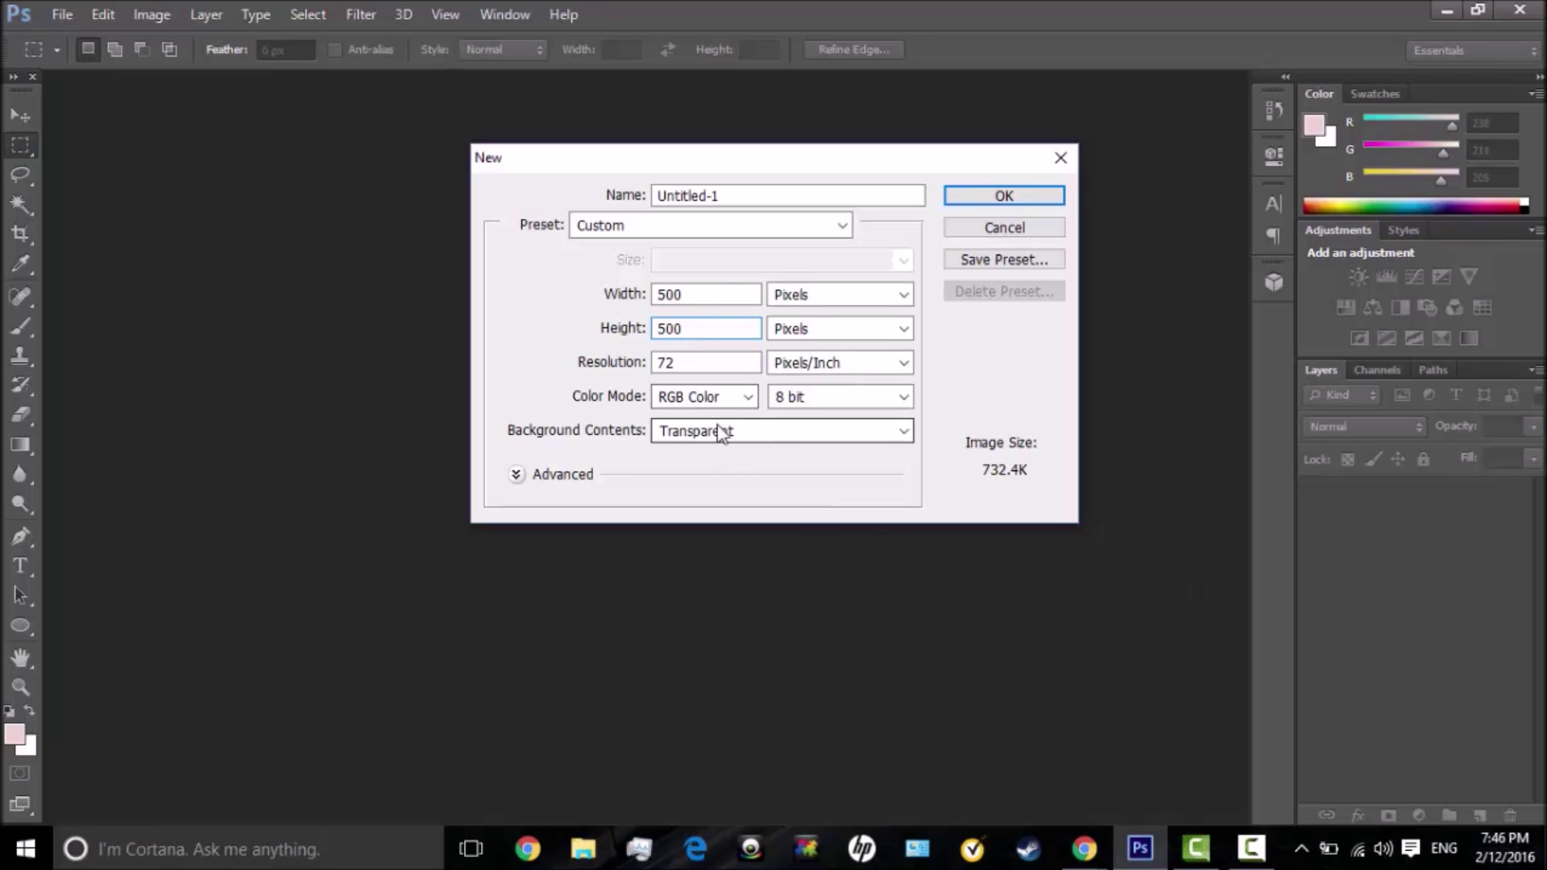
{"action": "left_click", "coordinate": [721, 294]}
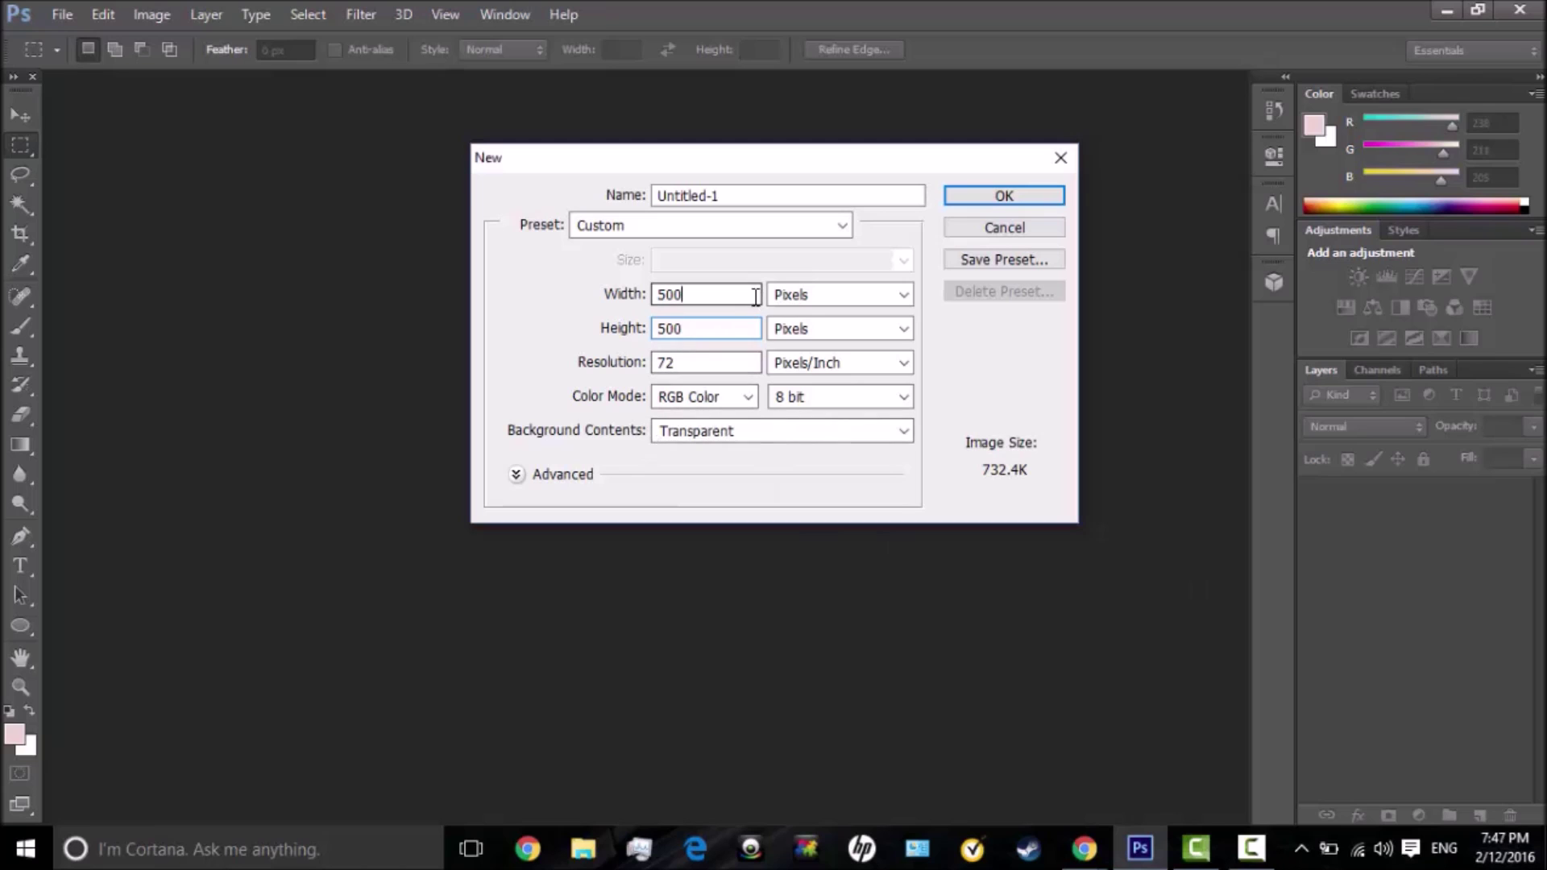
{"action": "left_click", "coordinate": [737, 327]}
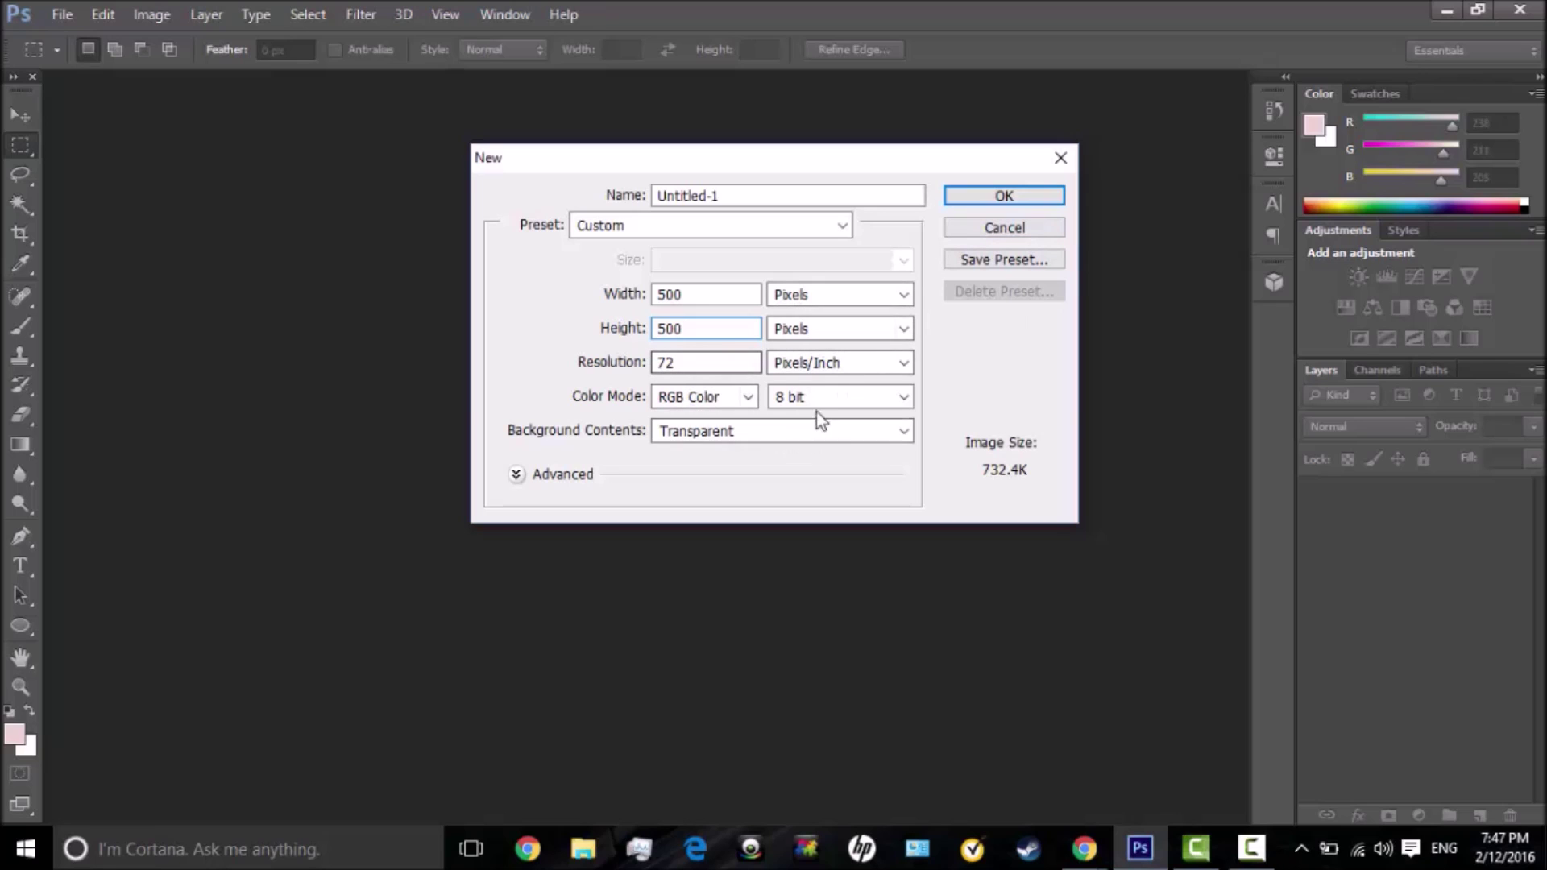
- Save the 500 px by 500 px document settings as a preset and create the document
{"action": "left_click", "coordinate": [1002, 263]}
{"action": "left_click", "coordinate": [970, 241]}
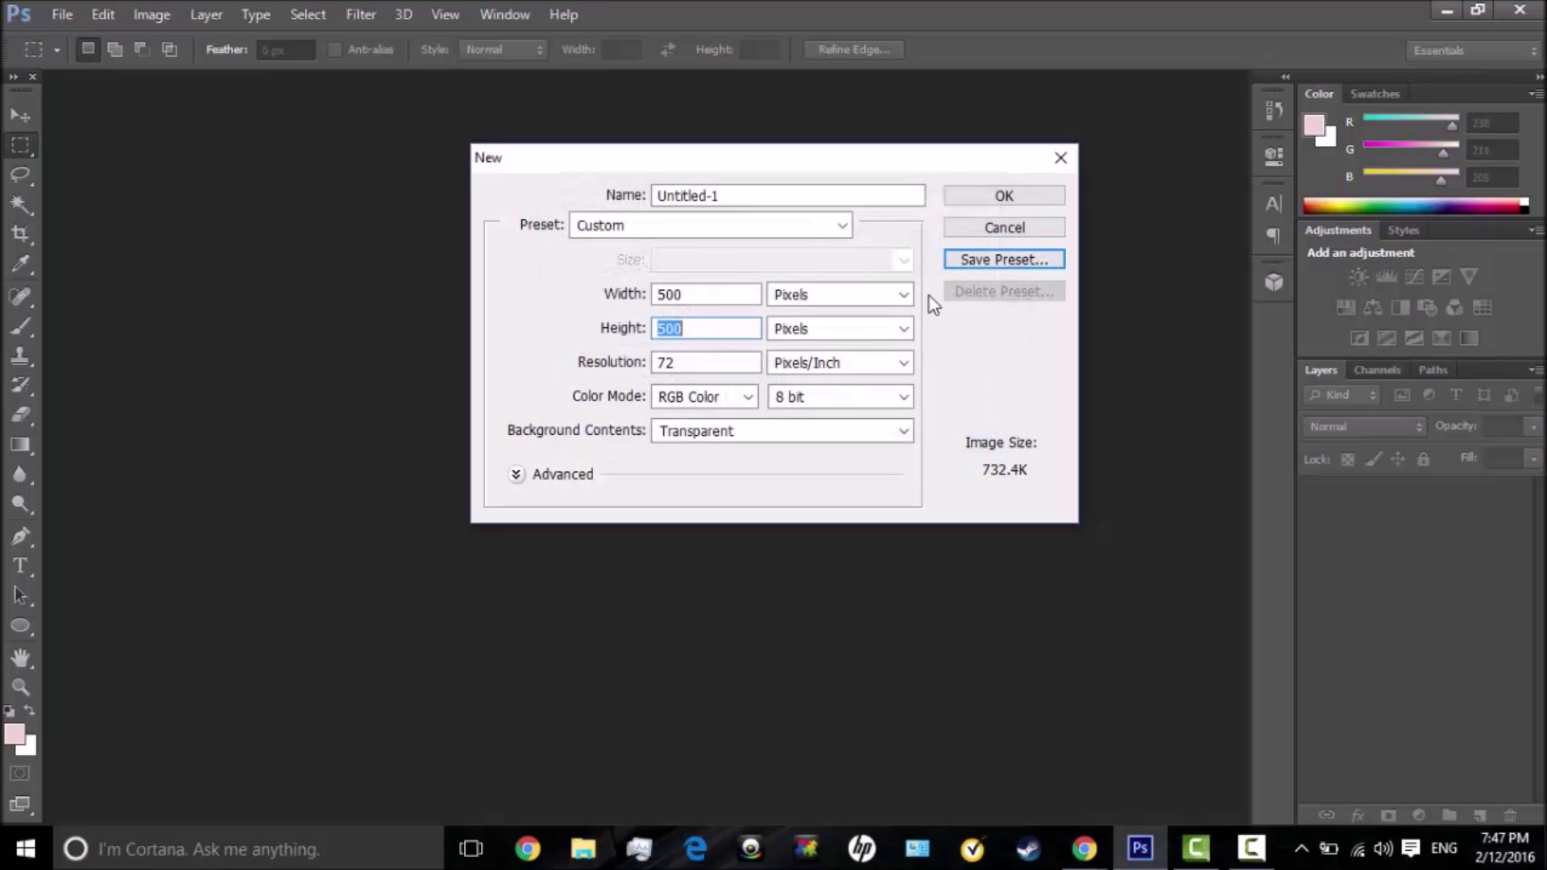
{"action": "left_click", "coordinate": [839, 226]}
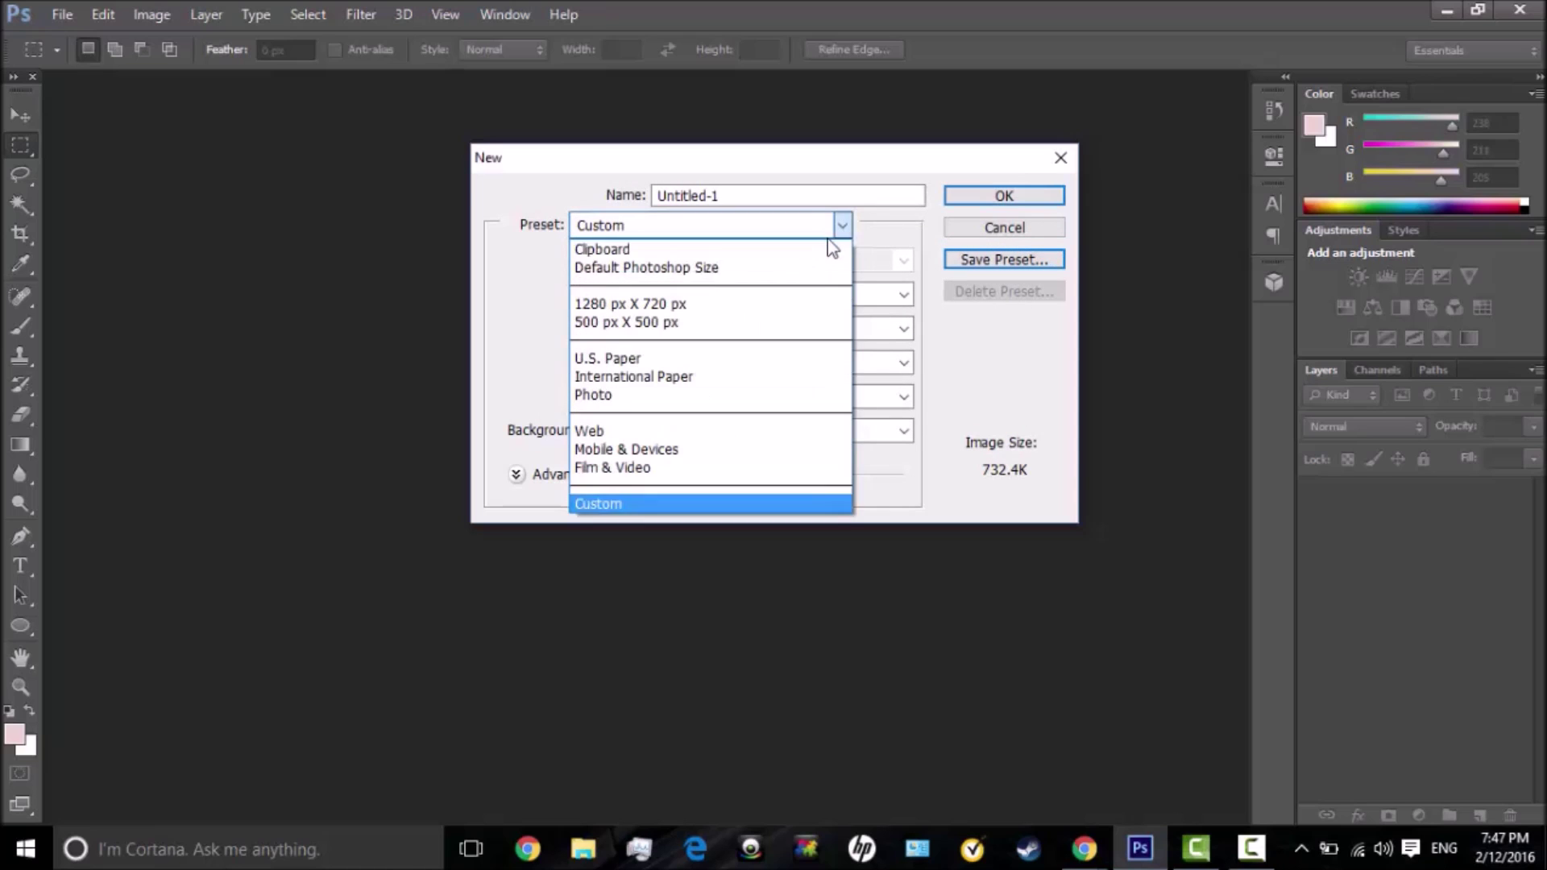
{"action": "left_click", "coordinate": [950, 310]}
{"action": "left_click", "coordinate": [1007, 197]}
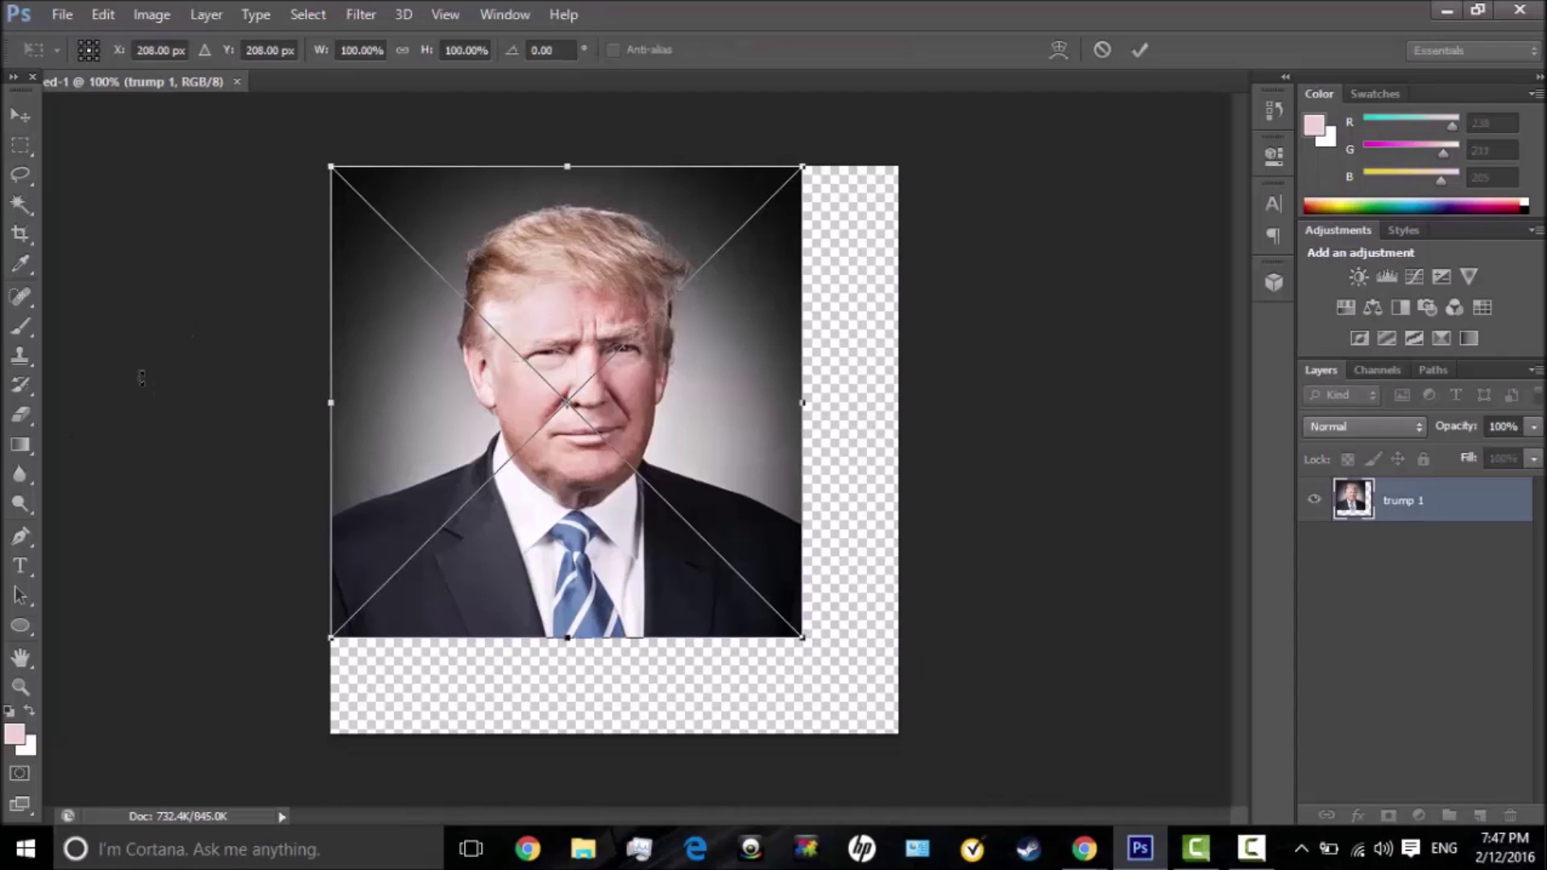
{"action": "left_click", "coordinate": [62, 14]}
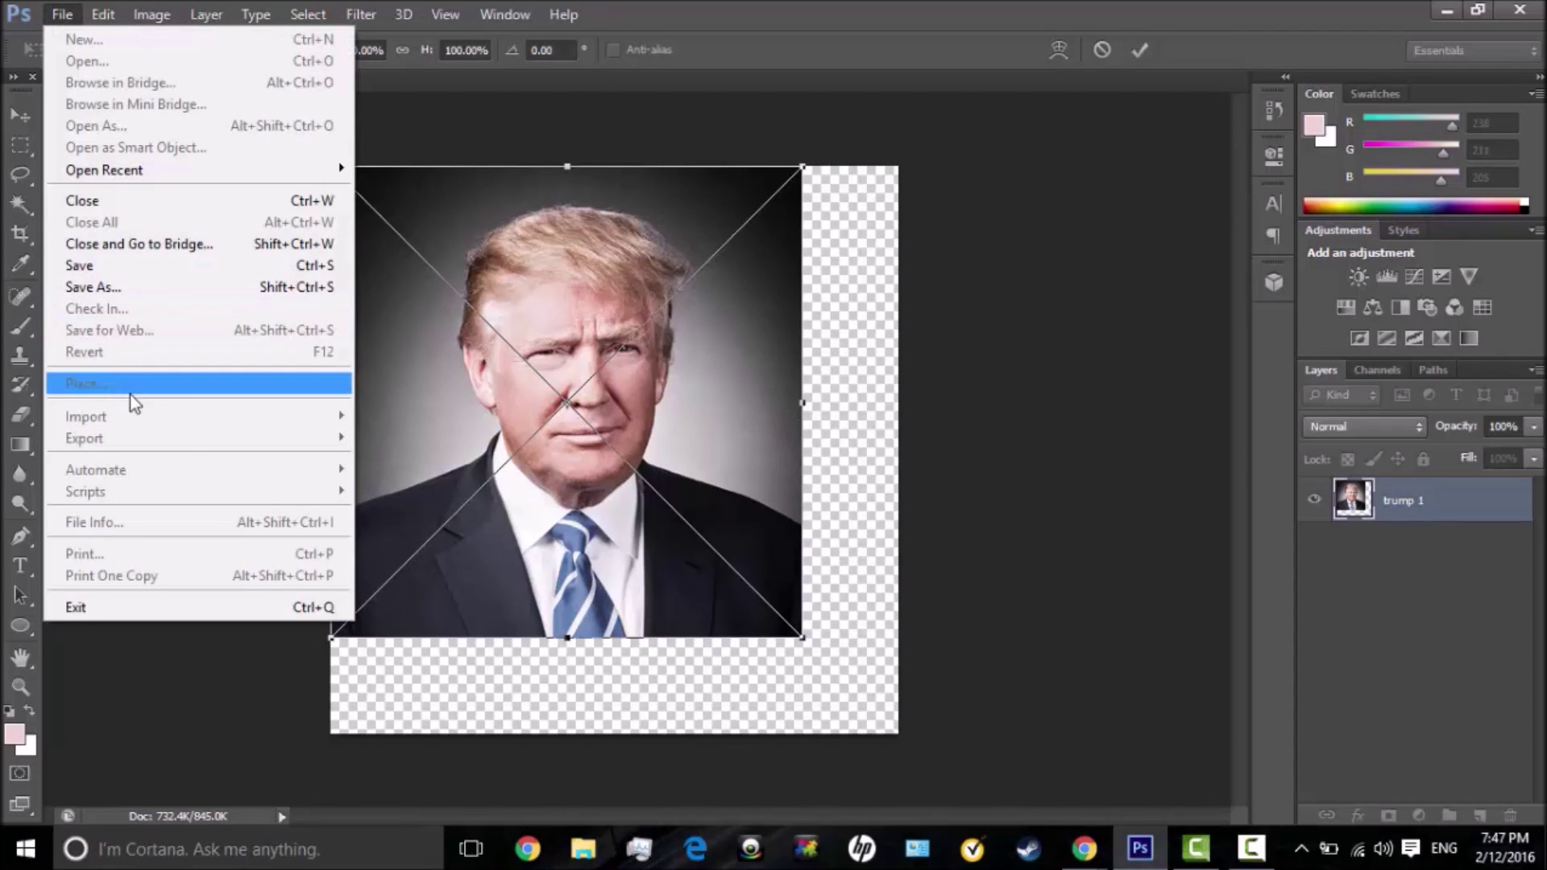
{"action": "left_click", "coordinate": [838, 433]}
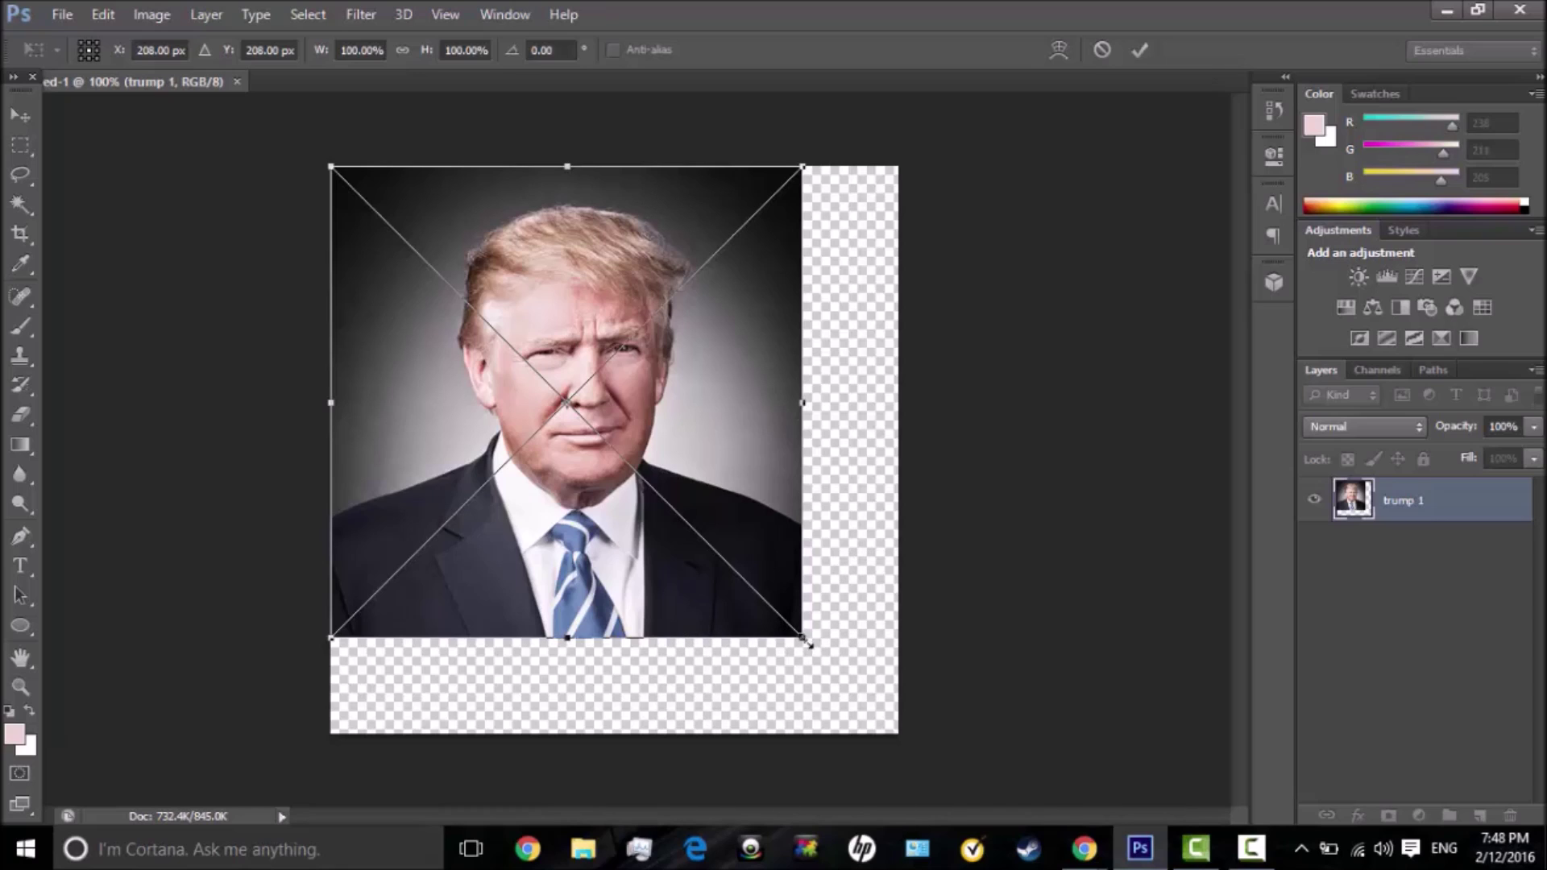
- Scale the placed trump 1 image to 120.19% in width and height to fill the canvas, and commit the transform
{"action": "left_click_drag", "start_coordinate": [808, 660], "coordinate": [889, 725]}
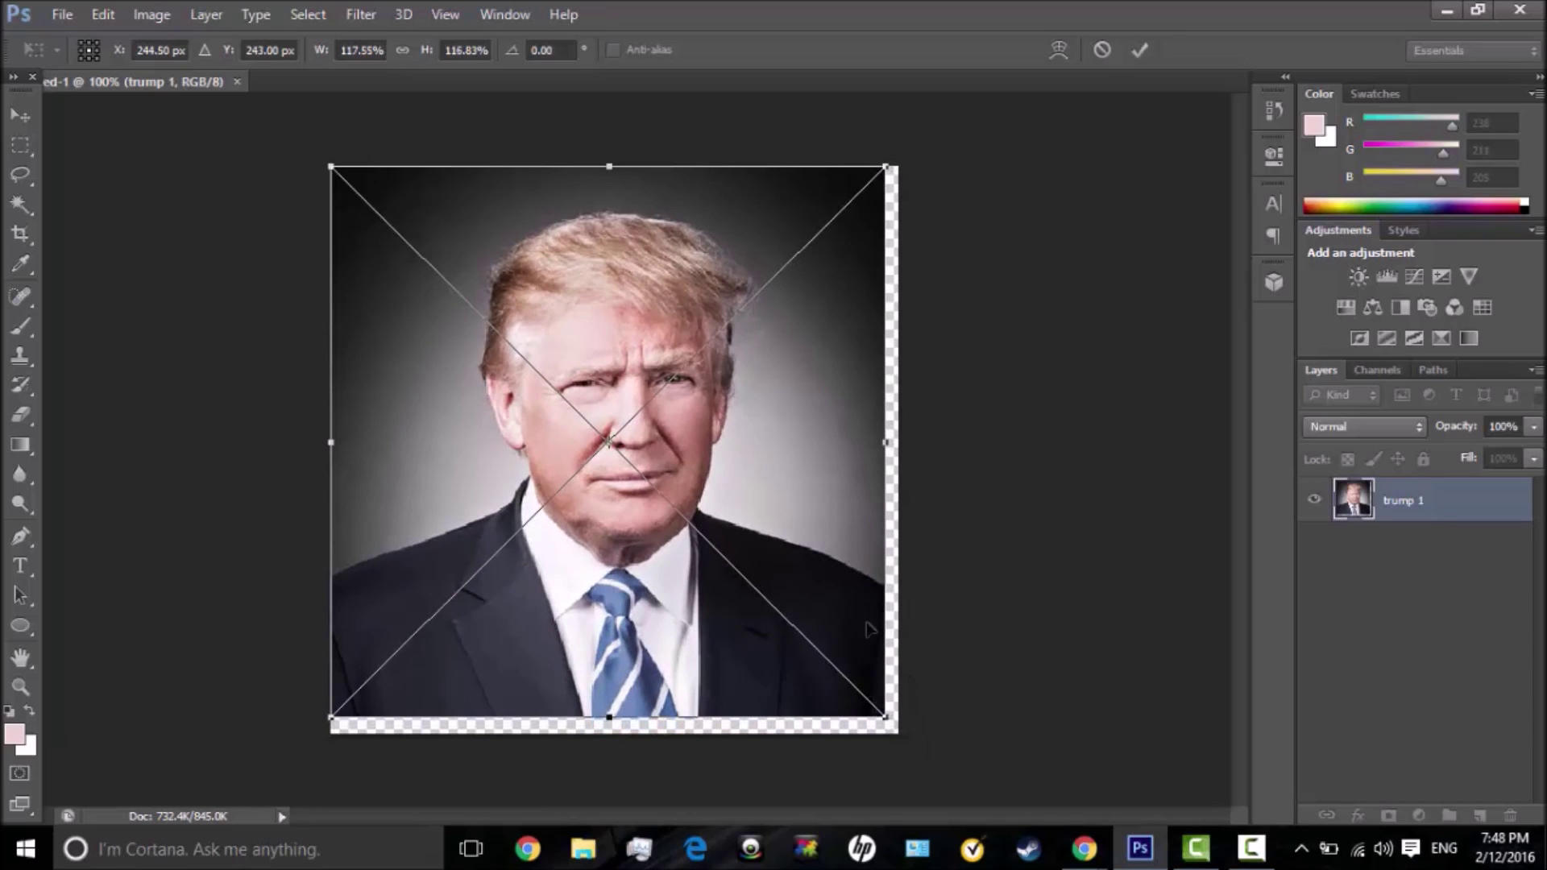
{"action": "left_click_drag", "start_coordinate": [880, 440], "coordinate": [897, 442]}
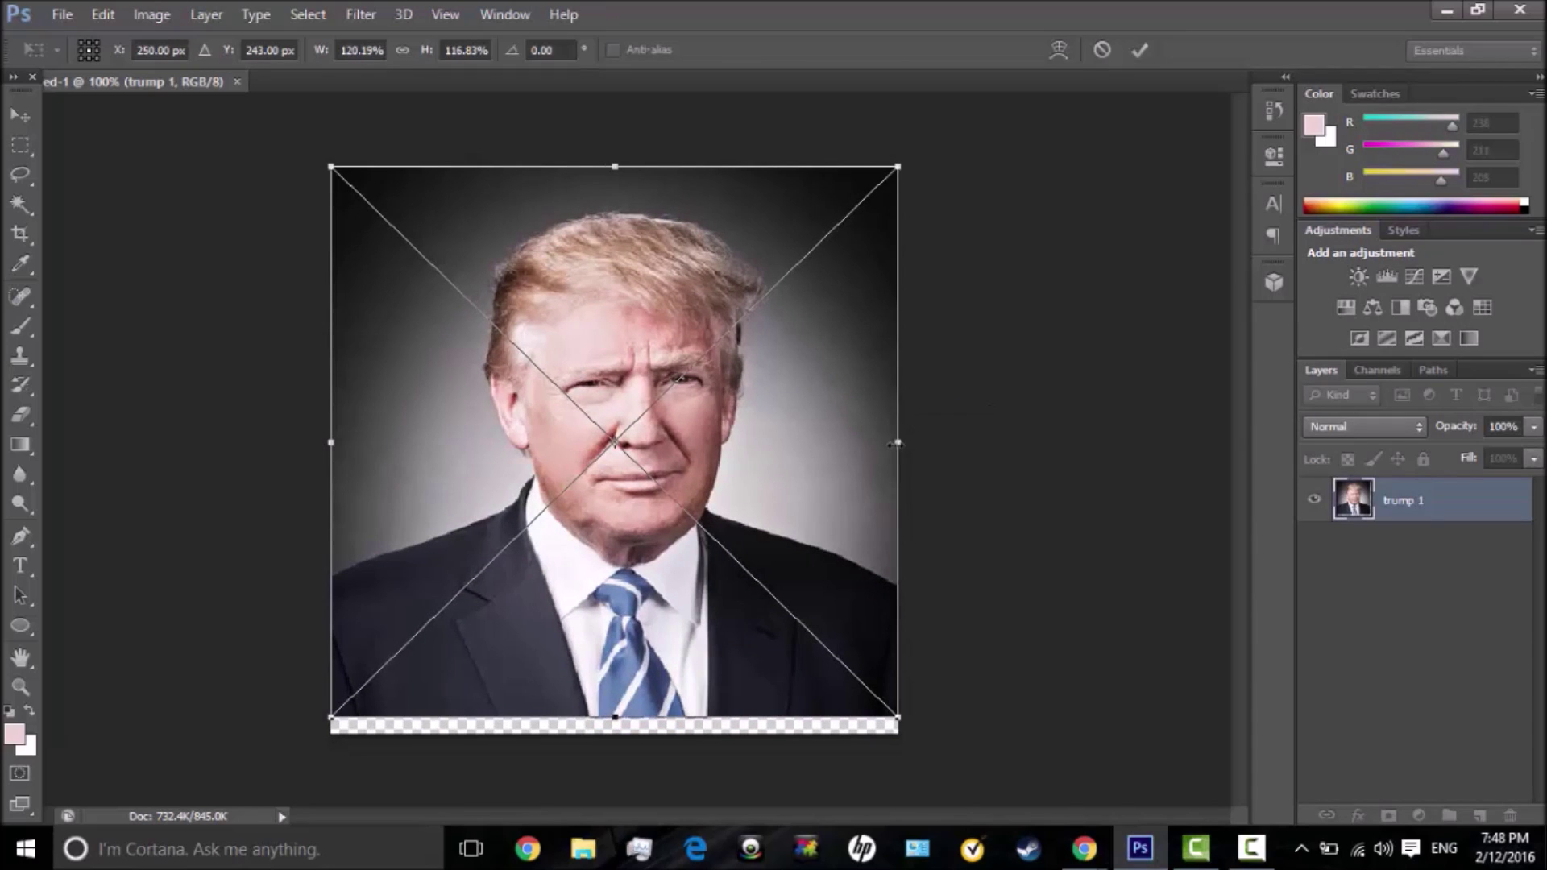
{"action": "left_click_drag", "start_coordinate": [615, 716], "coordinate": [614, 733]}
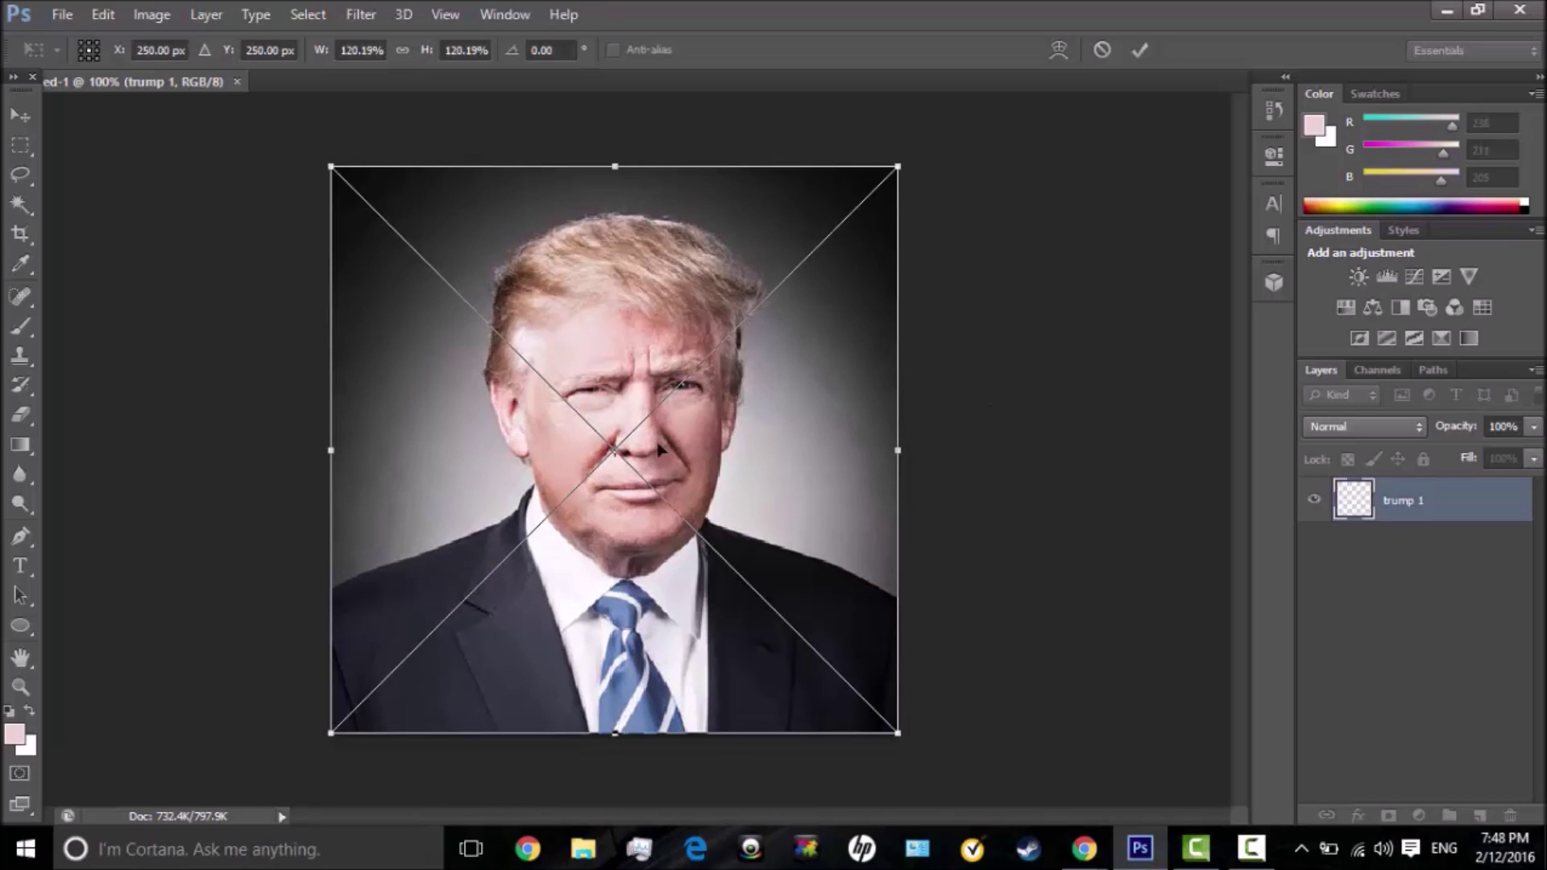
{"action": "left_click", "coordinate": [1139, 50]}
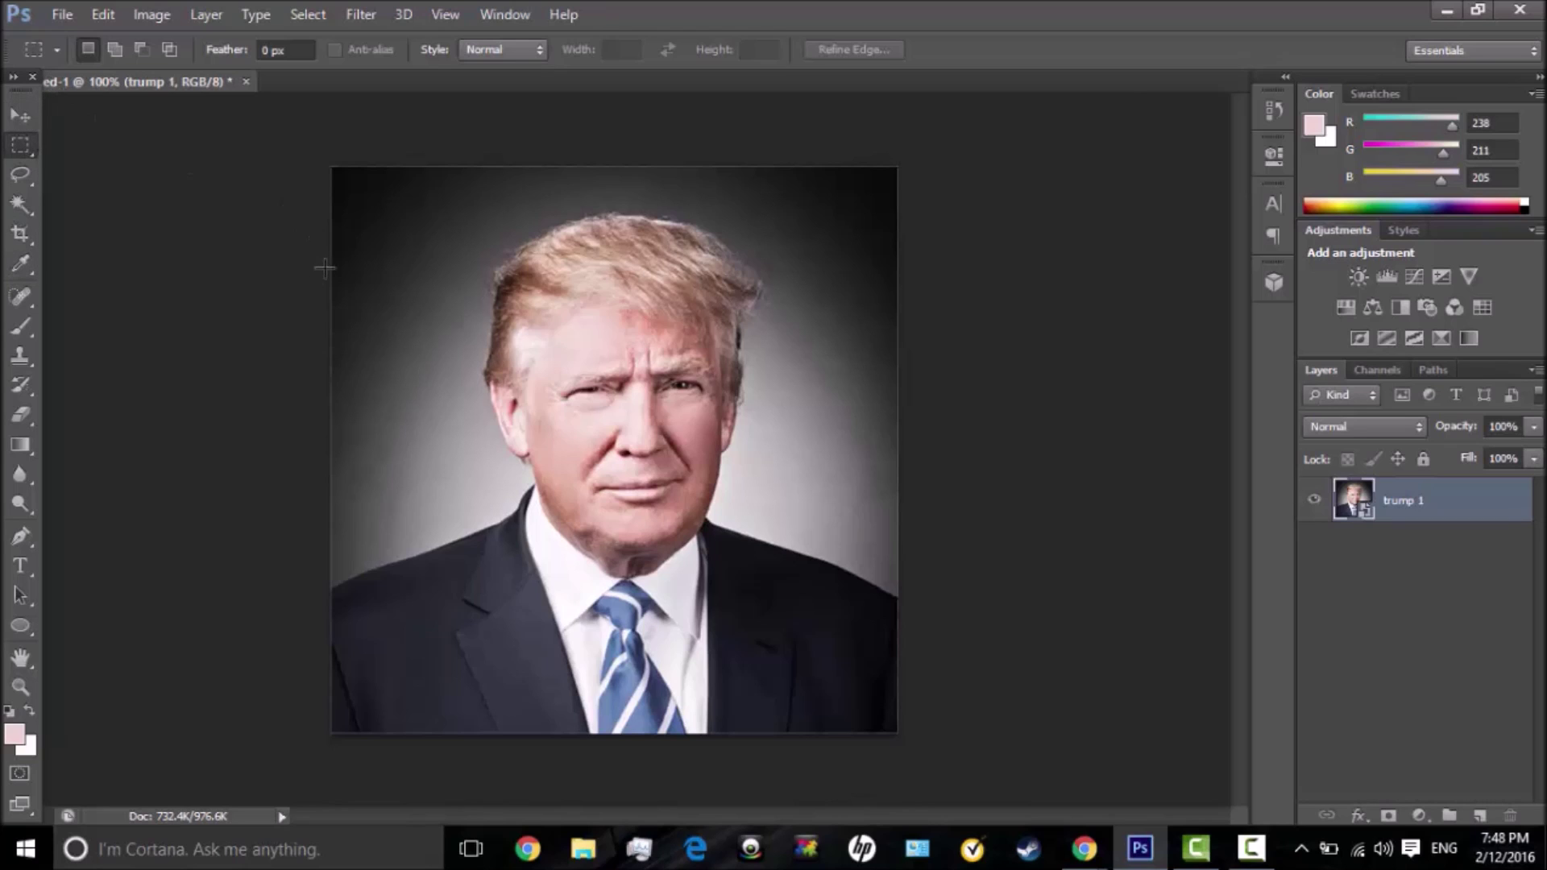
- Select the suit, shirt and tie with the Quick Selection tool and copy them onto a new layer
{"action": "left_click", "coordinate": [27, 209]}
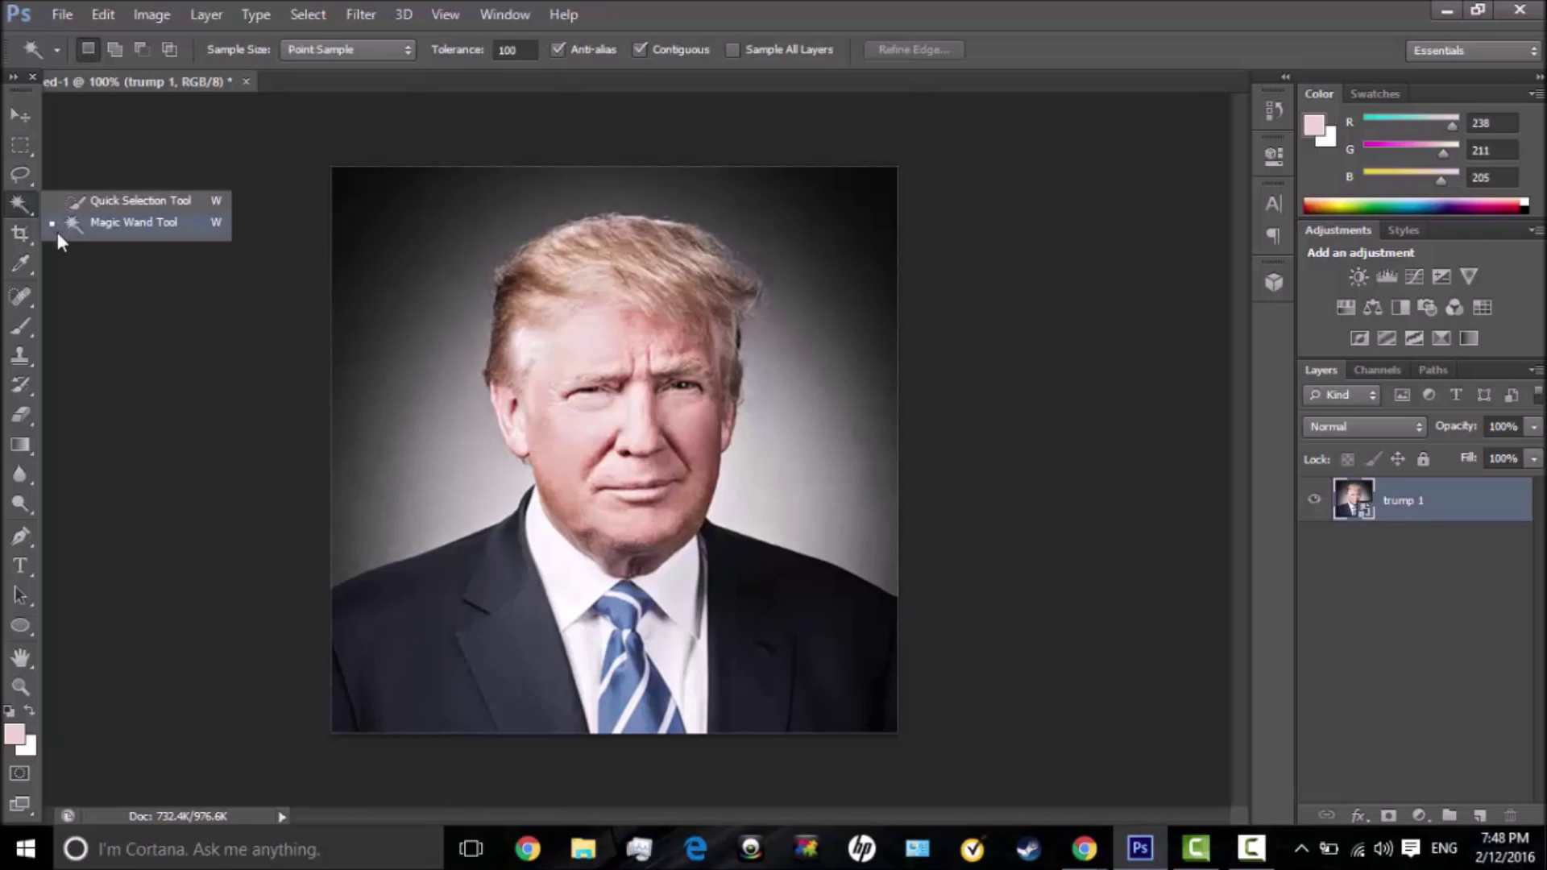
{"action": "left_click", "coordinate": [76, 201]}
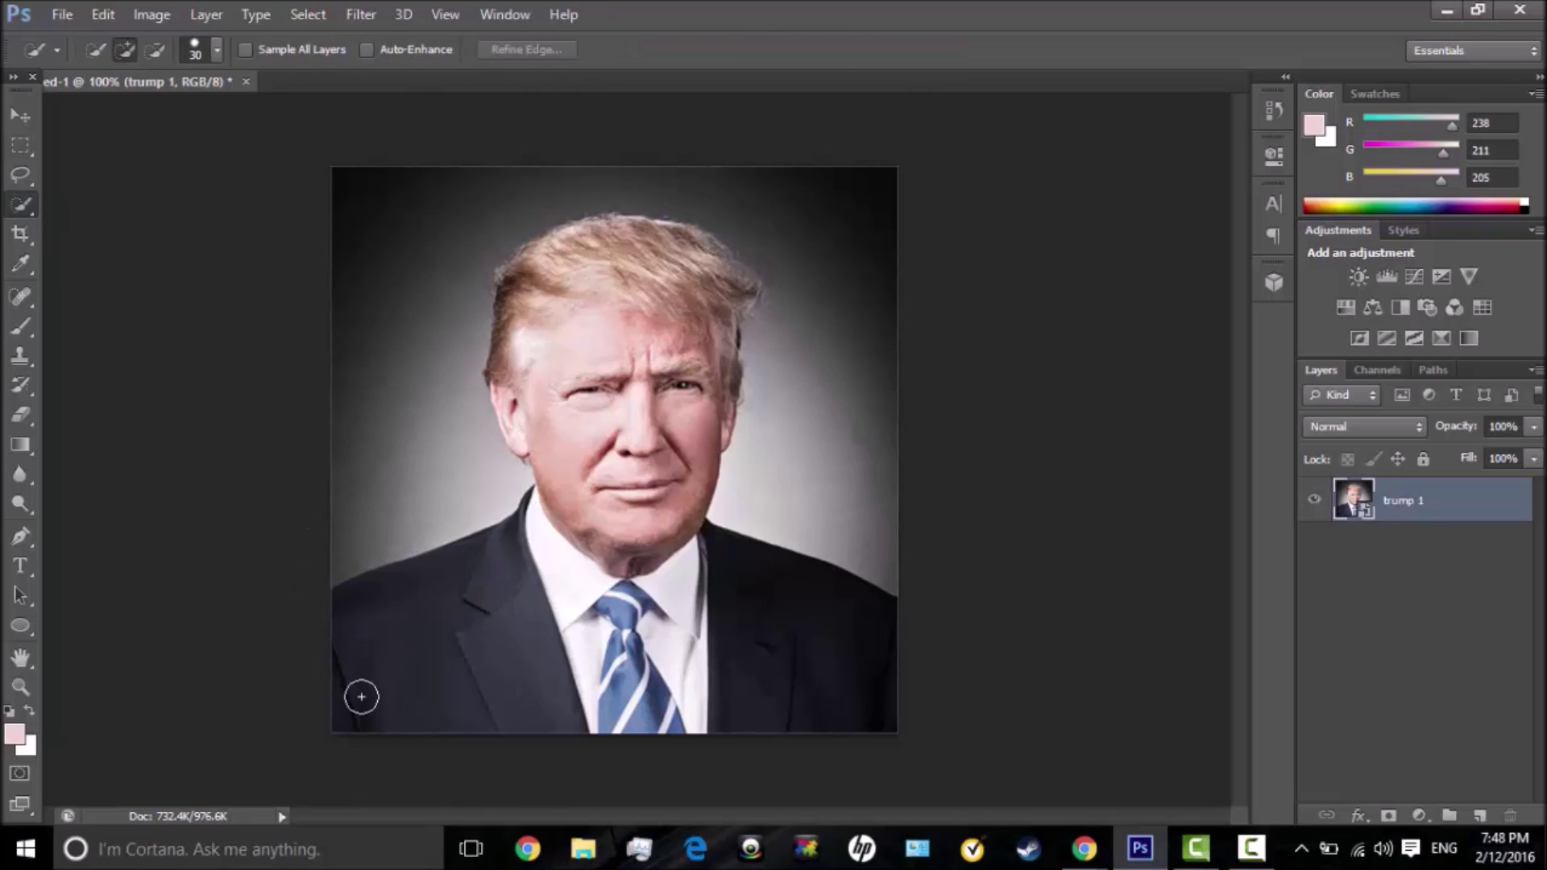
{"action": "mouse_move", "coordinate": [383, 719]}
{"action": "left_mouse_down"}
{"action": "mouse_move", "coordinate": [515, 580]}
{"action": "mouse_move", "coordinate": [725, 638]}
{"action": "mouse_move", "coordinate": [766, 615]}
{"action": "mouse_move", "coordinate": [747, 676]}
{"action": "mouse_move", "coordinate": [373, 714]}
{"action": "mouse_move", "coordinate": [438, 697]}
{"action": "mouse_move", "coordinate": [575, 592]}
{"action": "mouse_move", "coordinate": [568, 573]}
{"action": "mouse_move", "coordinate": [596, 652]}
{"action": "mouse_move", "coordinate": [645, 669]}
{"action": "left_mouse_up"}
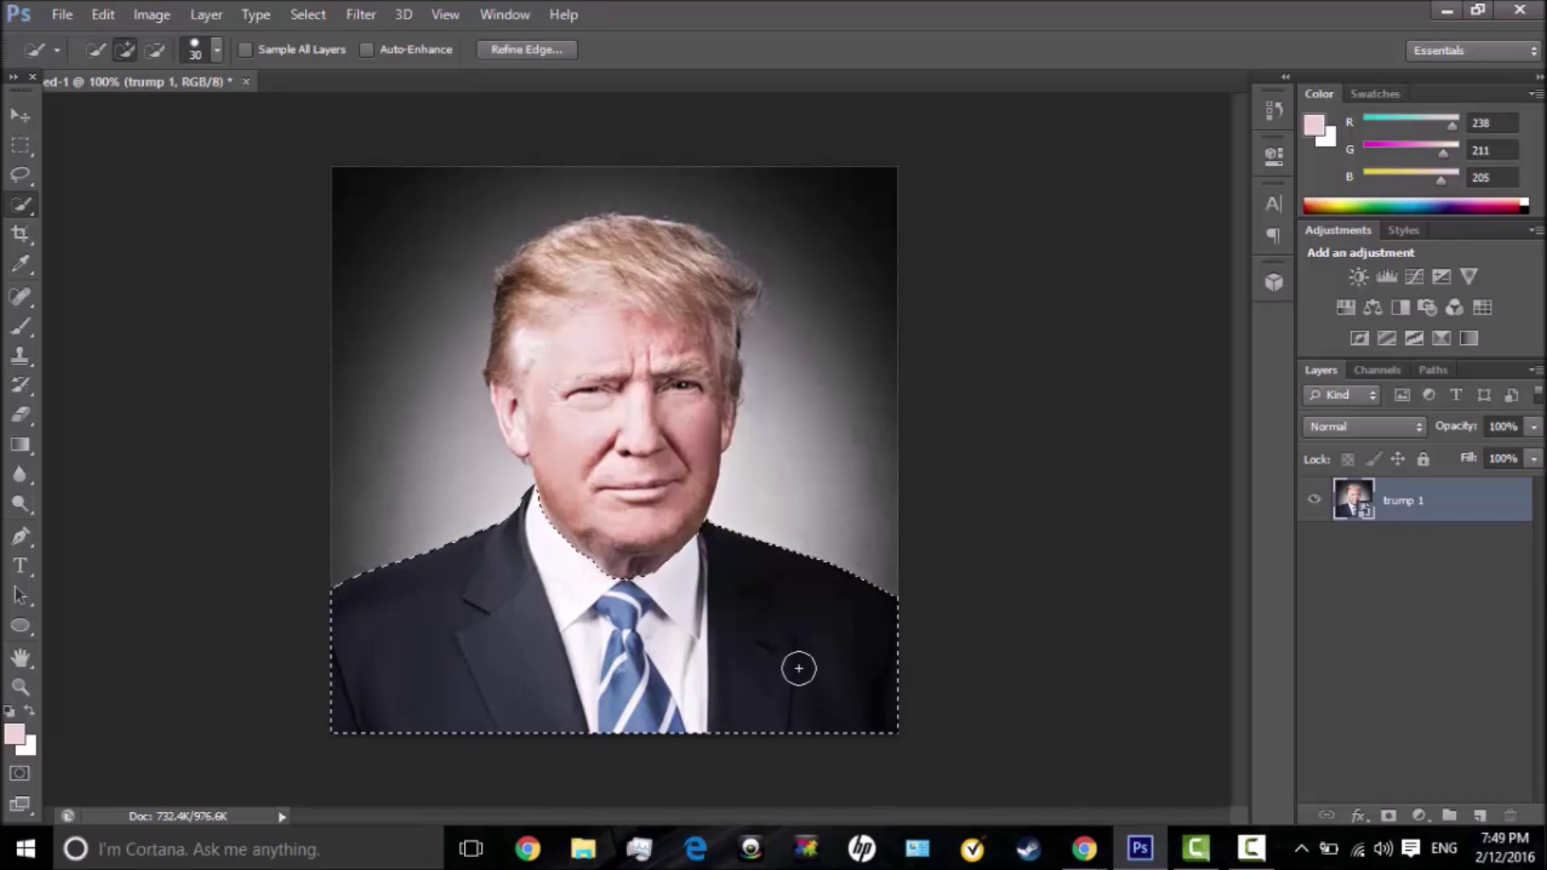
{"action": "key", "text": "ctrl+j"}
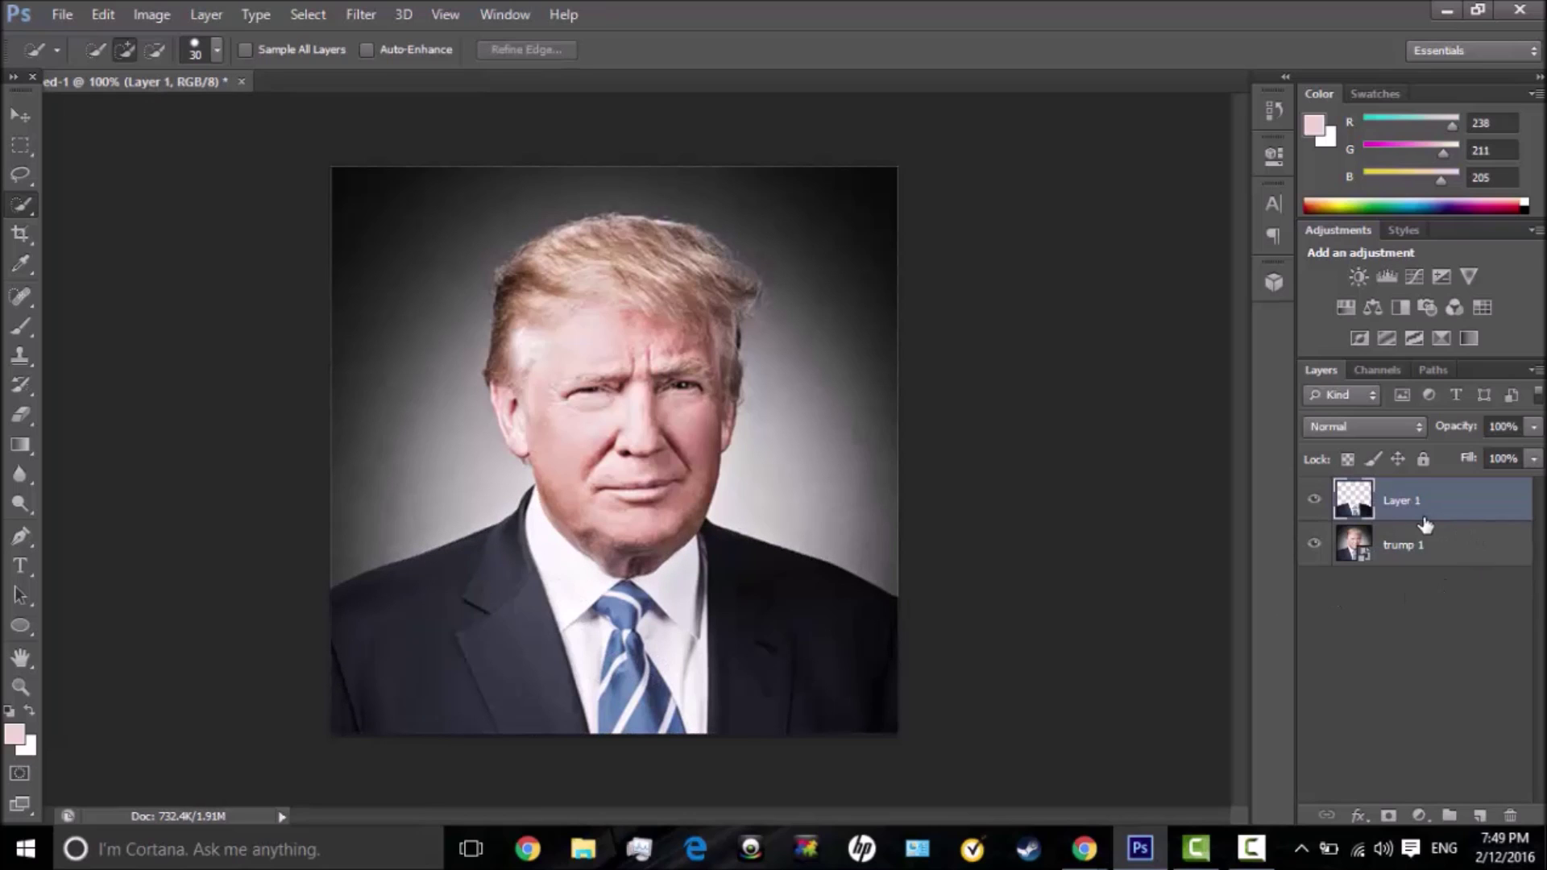
- Check the suit cutout on its own by temporarily hiding the trump 1 layer
{"action": "left_click", "coordinate": [1418, 540]}
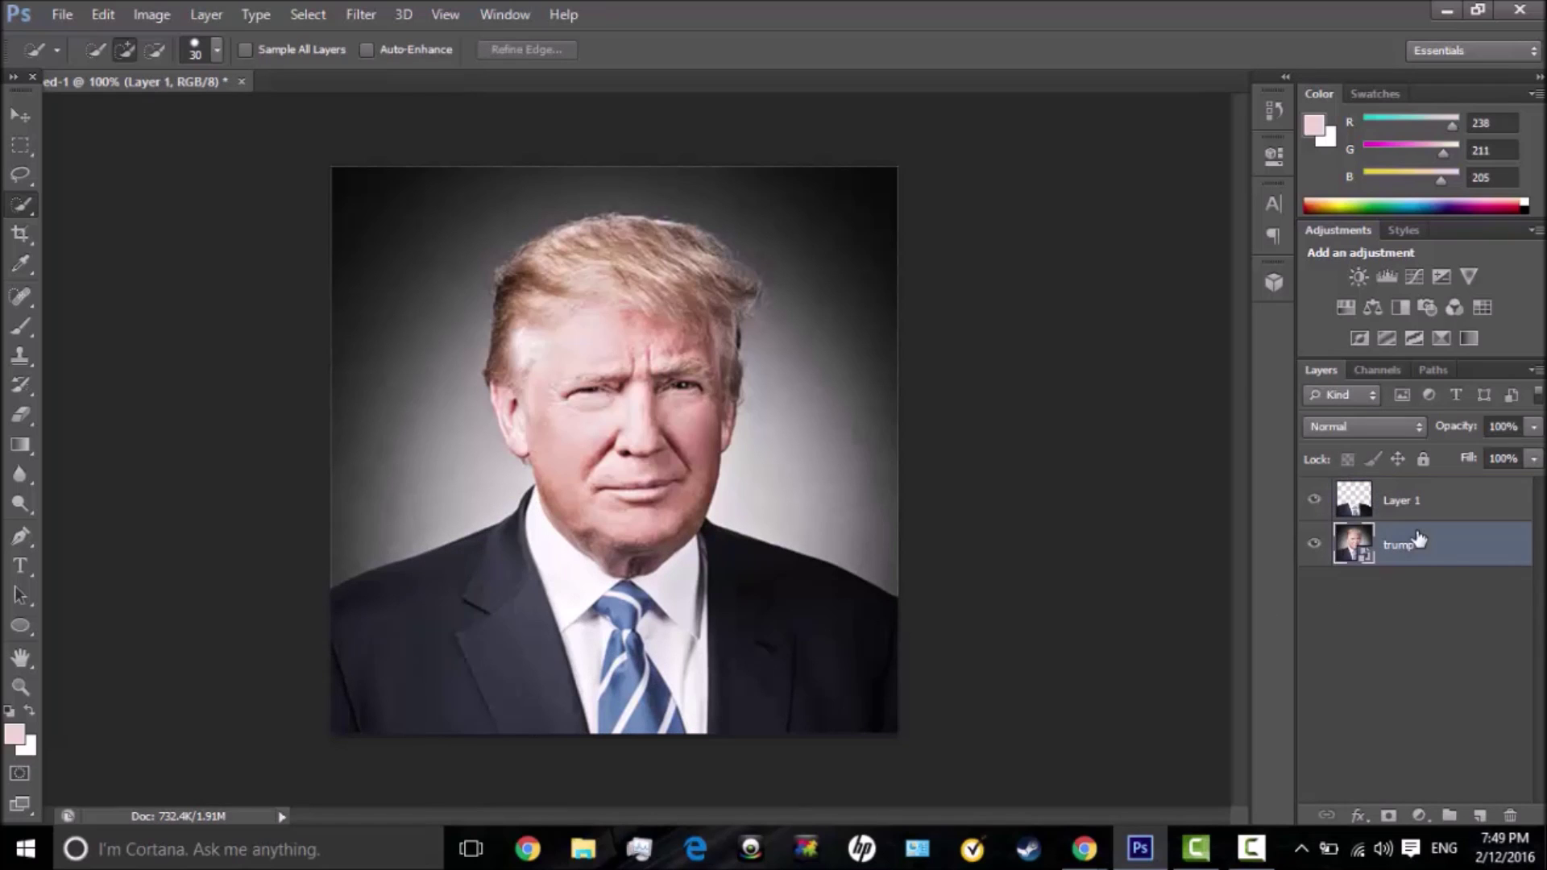
{"action": "left_click", "coordinate": [1369, 504]}
{"action": "left_click", "coordinate": [1315, 545]}
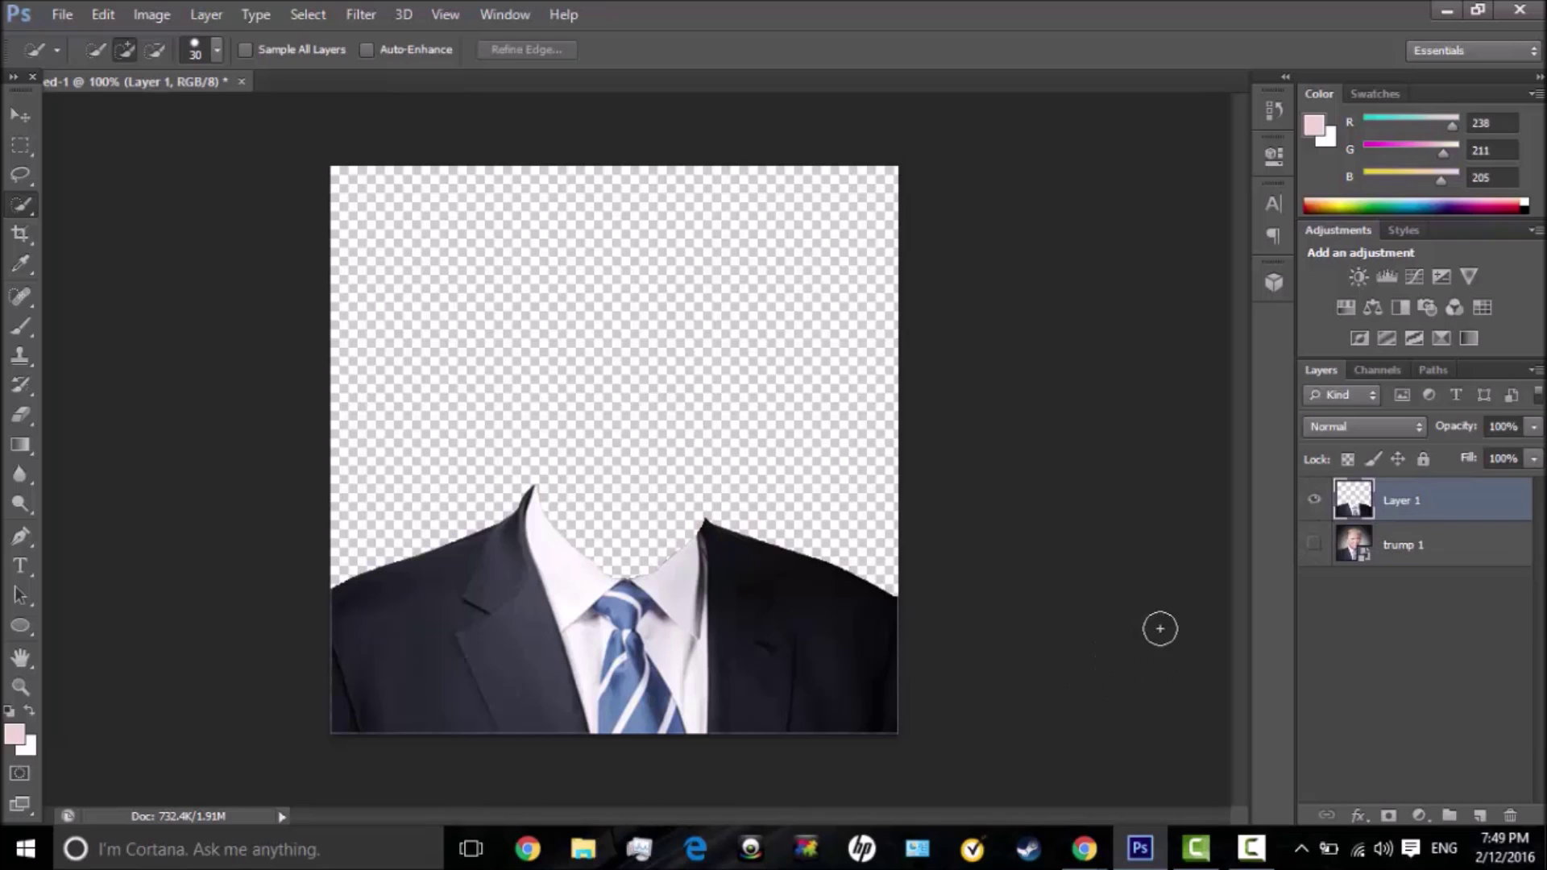
{"action": "left_click", "coordinate": [1313, 546]}
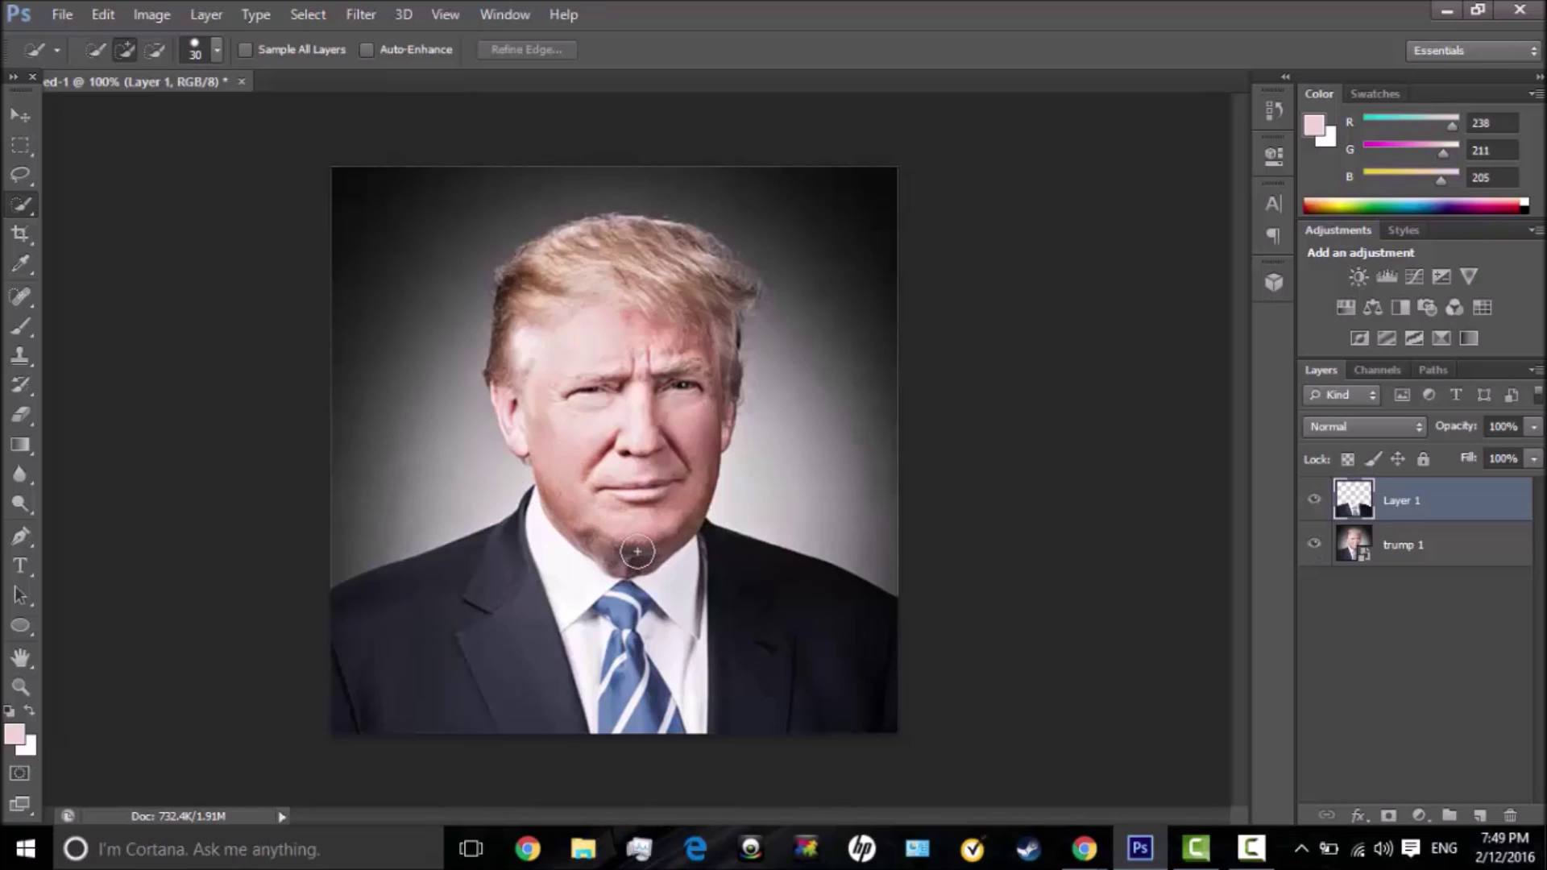
- Try to isolate the head by brushing a Quick Selection over the face and erasing the dark background along the hair
{"action": "left_click_drag", "start_coordinate": [623, 525], "coordinate": [585, 348]}
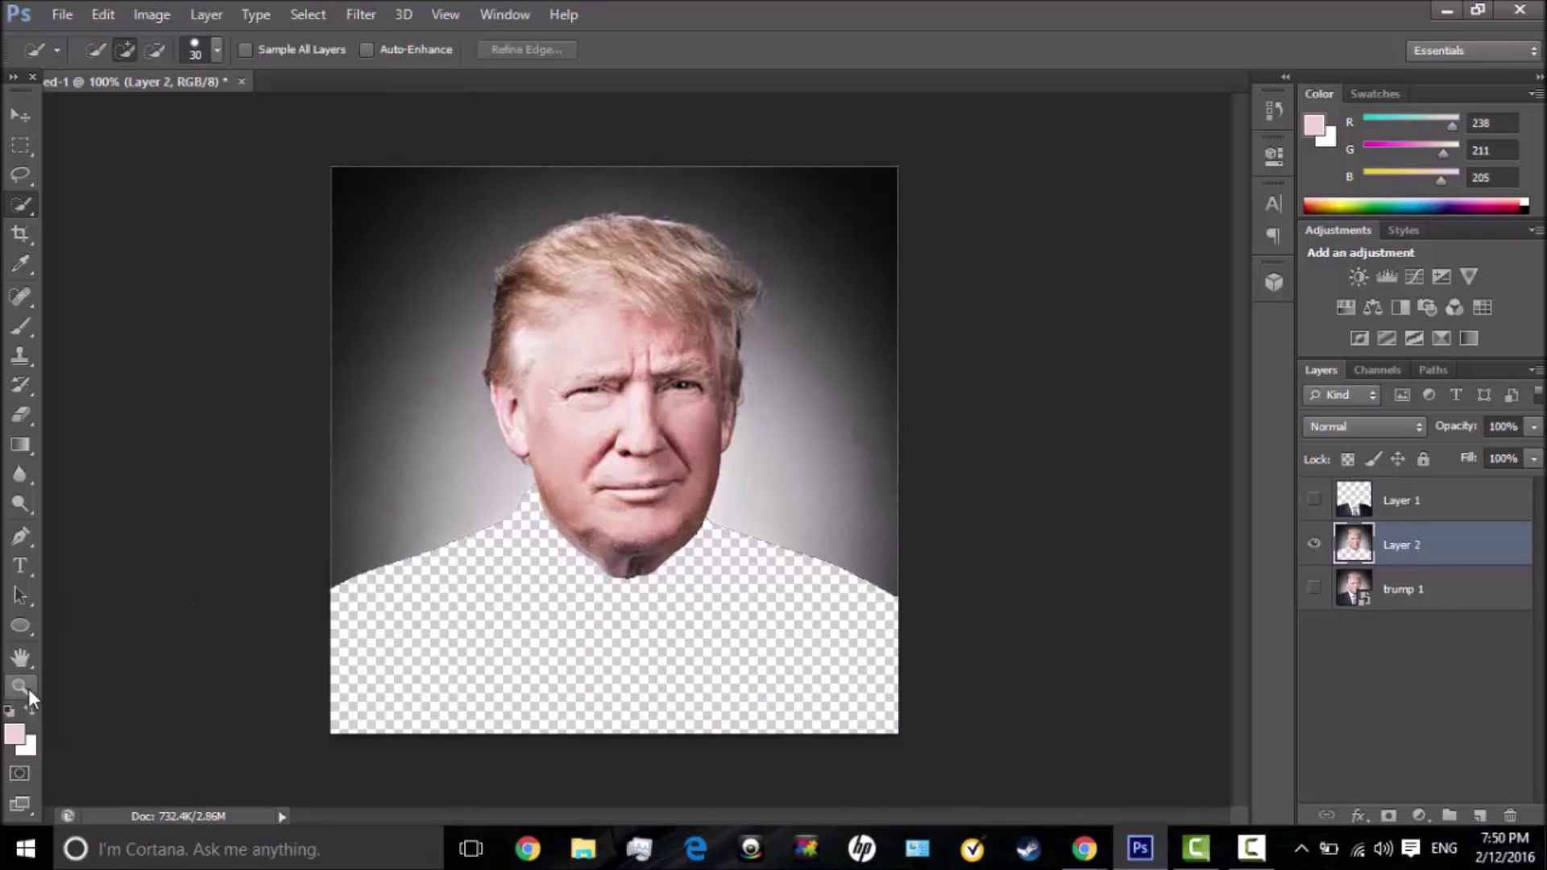
{"action": "left_click", "coordinate": [20, 687]}
{"action": "left_click", "coordinate": [497, 471]}
{"action": "left_click", "coordinate": [495, 472]}
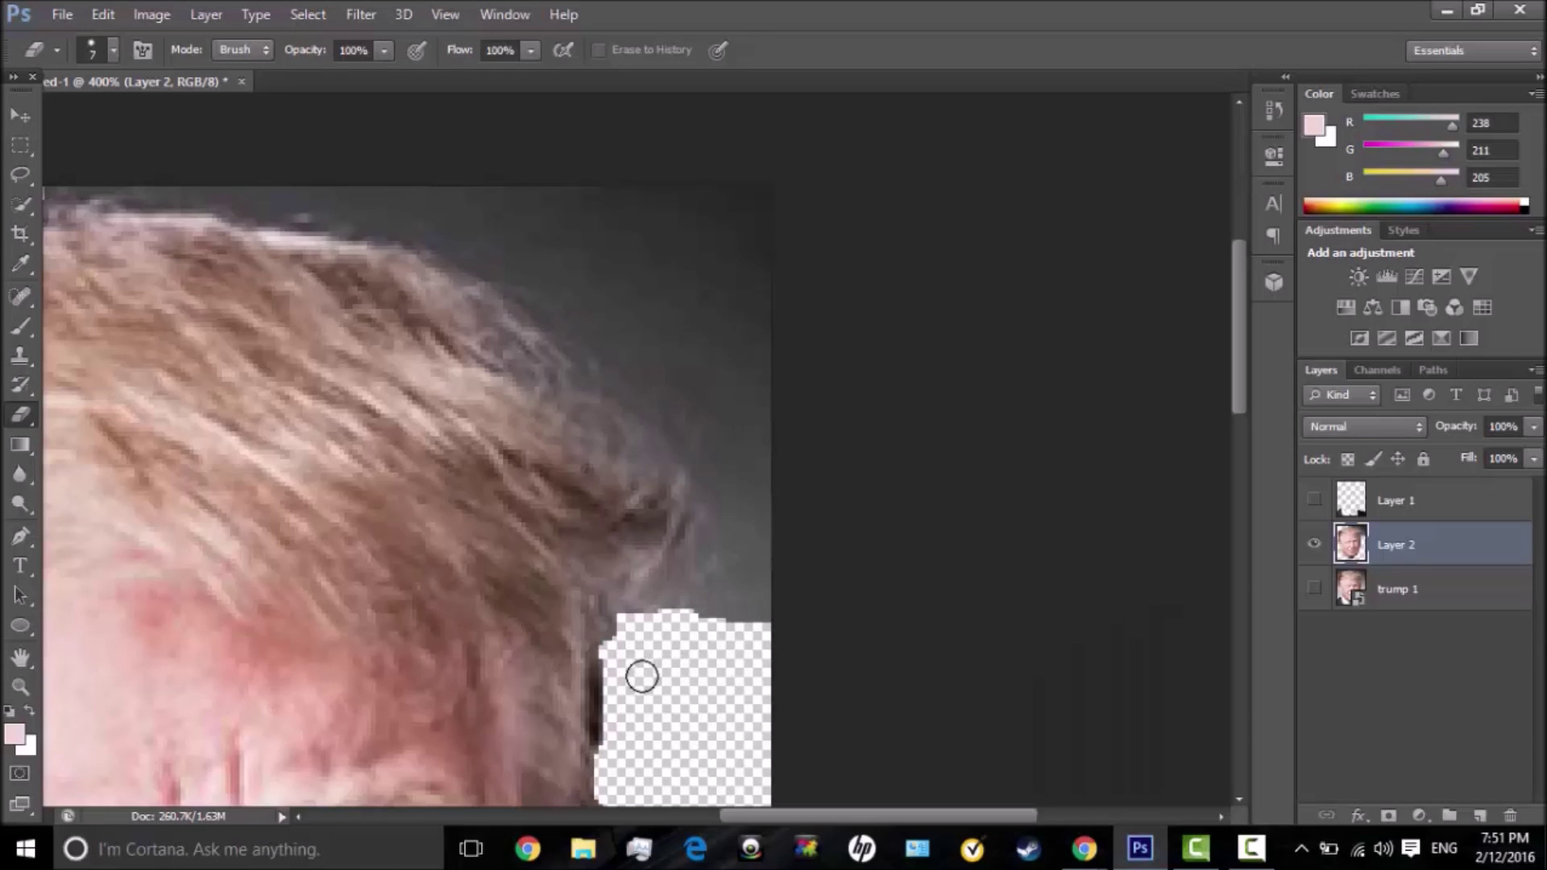
{"action": "mouse_move", "coordinate": [635, 673]}
{"action": "left_mouse_down"}
{"action": "mouse_move", "coordinate": [628, 605]}
{"action": "mouse_move", "coordinate": [737, 612]}
{"action": "mouse_move", "coordinate": [741, 584]}
{"action": "mouse_move", "coordinate": [697, 611]}
{"action": "mouse_move", "coordinate": [750, 585]}
{"action": "mouse_move", "coordinate": [744, 613]}
{"action": "mouse_move", "coordinate": [775, 587]}
{"action": "mouse_move", "coordinate": [737, 439]}
{"action": "mouse_move", "coordinate": [763, 264]}
{"action": "mouse_move", "coordinate": [686, 206]}
{"action": "mouse_move", "coordinate": [727, 258]}
{"action": "mouse_move", "coordinate": [802, 222]}
{"action": "mouse_move", "coordinate": [740, 206]}
{"action": "mouse_move", "coordinate": [695, 139]}
{"action": "left_mouse_up"}
{"action": "mouse_move", "coordinate": [780, 343]}
{"action": "left_mouse_down"}
{"action": "mouse_move", "coordinate": [674, 168]}
{"action": "mouse_move", "coordinate": [777, 446]}
{"action": "mouse_move", "coordinate": [775, 325]}
{"action": "mouse_move", "coordinate": [729, 226]}
{"action": "left_mouse_up"}
{"action": "mouse_move", "coordinate": [772, 550]}
{"action": "left_mouse_down"}
{"action": "mouse_move", "coordinate": [756, 495]}
{"action": "mouse_move", "coordinate": [708, 569]}
{"action": "mouse_move", "coordinate": [673, 581]}
{"action": "mouse_move", "coordinate": [709, 535]}
{"action": "mouse_move", "coordinate": [753, 588]}
{"action": "mouse_move", "coordinate": [729, 494]}
{"action": "mouse_move", "coordinate": [541, 286]}
{"action": "mouse_move", "coordinate": [448, 263]}
{"action": "mouse_move", "coordinate": [354, 208]}
{"action": "mouse_move", "coordinate": [301, 215]}
{"action": "left_mouse_up"}
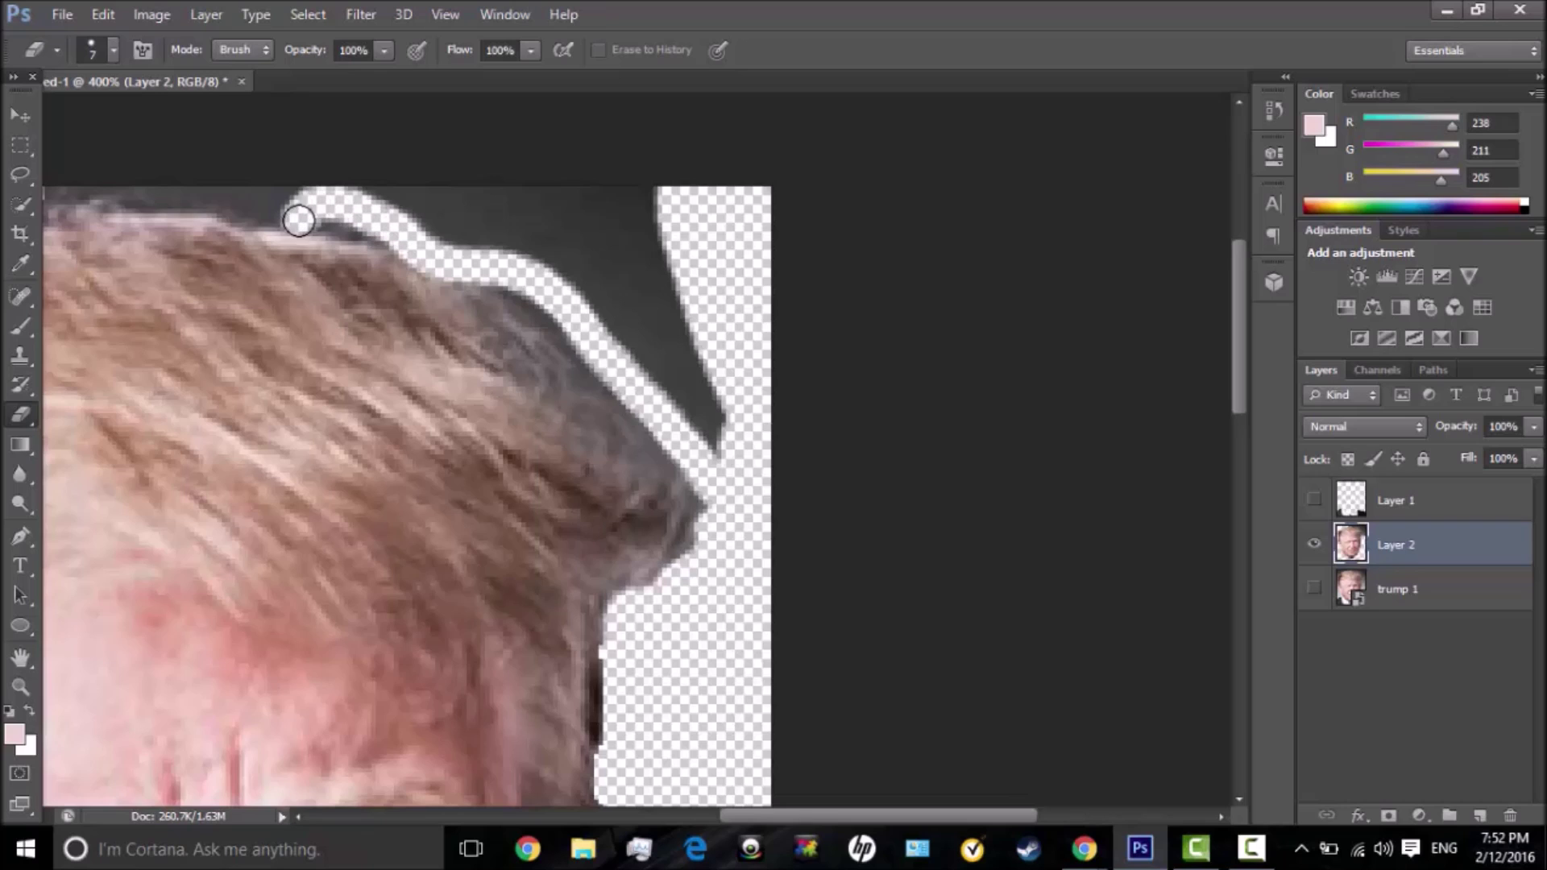
{"action": "key", "text": "ctrl+z"}
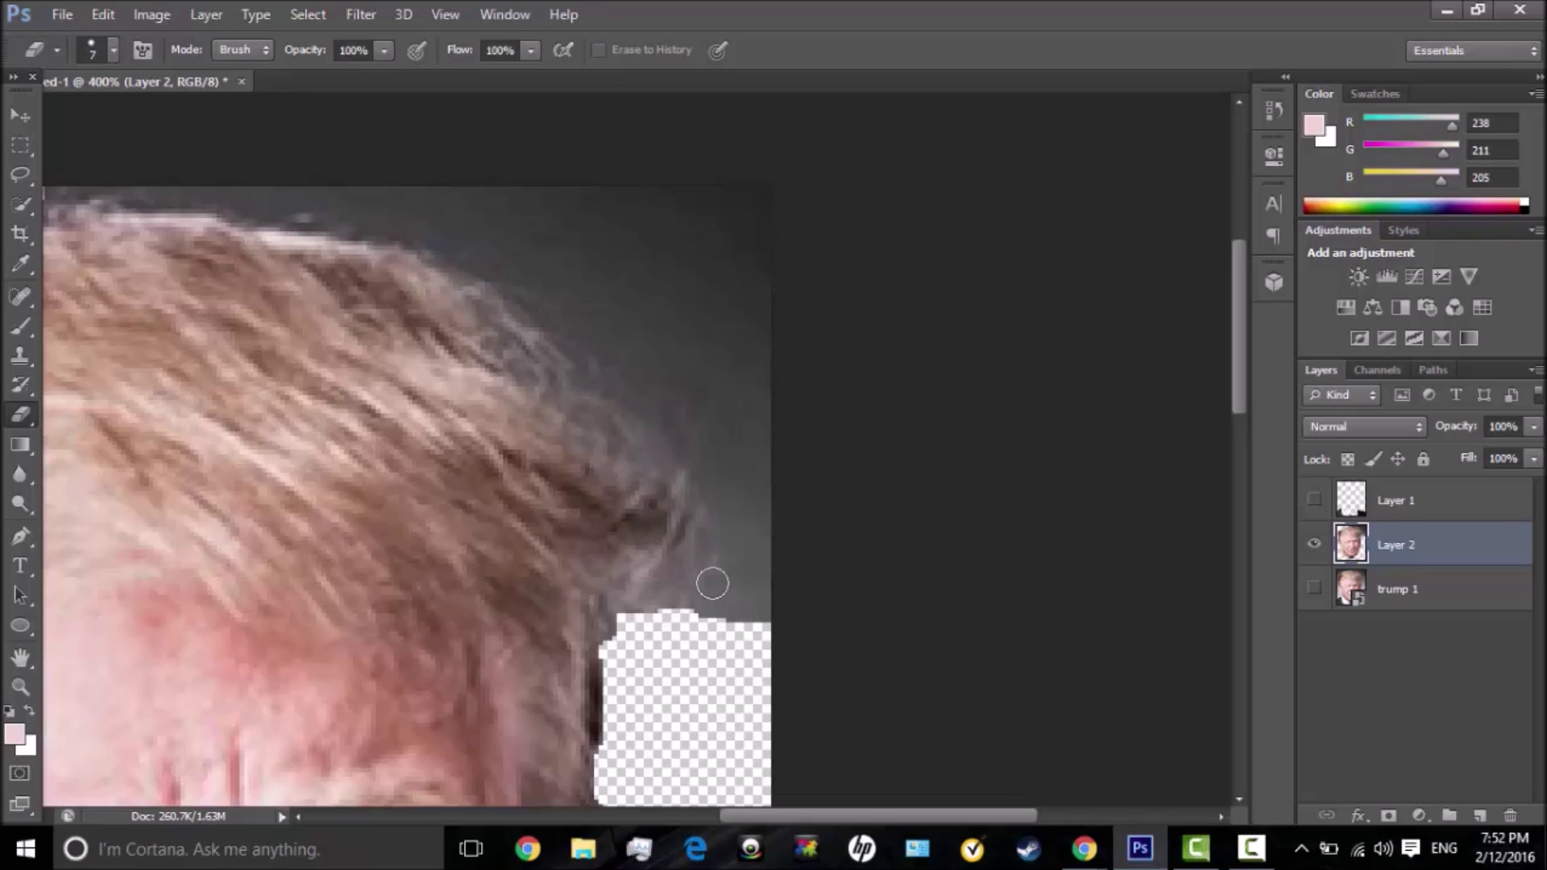
{"action": "mouse_move", "coordinate": [630, 607]}
{"action": "left_mouse_down"}
{"action": "mouse_move", "coordinate": [700, 588]}
{"action": "mouse_move", "coordinate": [764, 622]}
{"action": "mouse_move", "coordinate": [712, 606]}
{"action": "mouse_move", "coordinate": [763, 590]}
{"action": "mouse_move", "coordinate": [652, 597]}
{"action": "mouse_move", "coordinate": [729, 612]}
{"action": "mouse_move", "coordinate": [732, 574]}
{"action": "mouse_move", "coordinate": [696, 622]}
{"action": "mouse_move", "coordinate": [724, 585]}
{"action": "mouse_move", "coordinate": [728, 505]}
{"action": "mouse_move", "coordinate": [717, 194]}
{"action": "mouse_move", "coordinate": [812, 182]}
{"action": "left_mouse_up"}
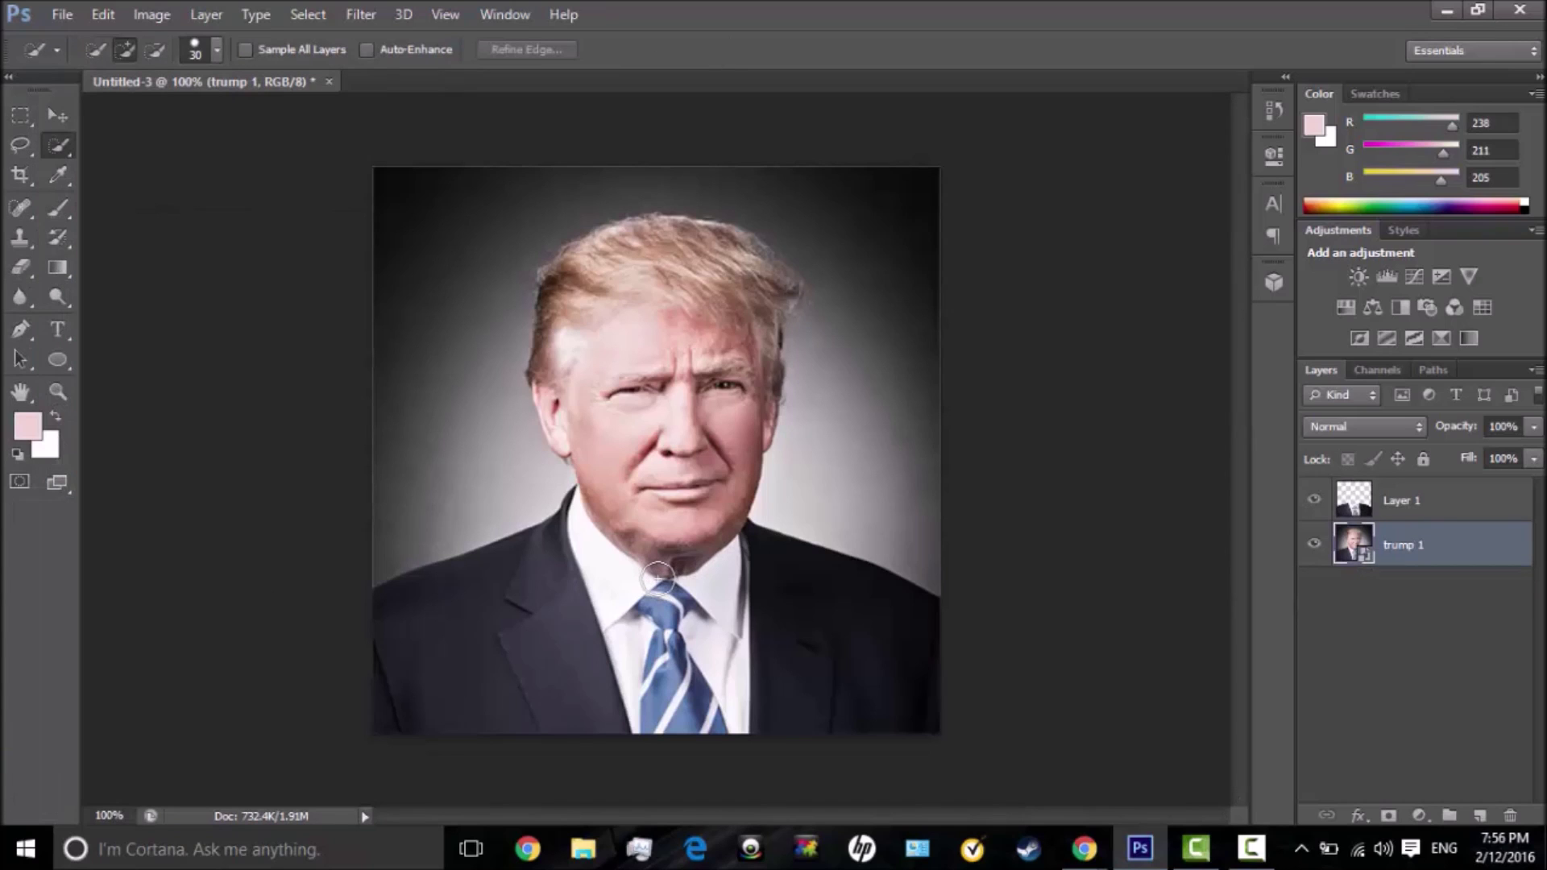
- Copy the face and part of the hair from trump 1 onto a new layer using Quick Selection, and hide the trump 1 layer
{"action": "mouse_move", "coordinate": [657, 575]}
{"action": "left_mouse_down"}
{"action": "mouse_move", "coordinate": [675, 459]}
{"action": "mouse_move", "coordinate": [634, 399]}
{"action": "mouse_move", "coordinate": [600, 399]}
{"action": "mouse_move", "coordinate": [639, 387]}
{"action": "mouse_move", "coordinate": [550, 403]}
{"action": "mouse_move", "coordinate": [764, 379]}
{"action": "left_mouse_up"}
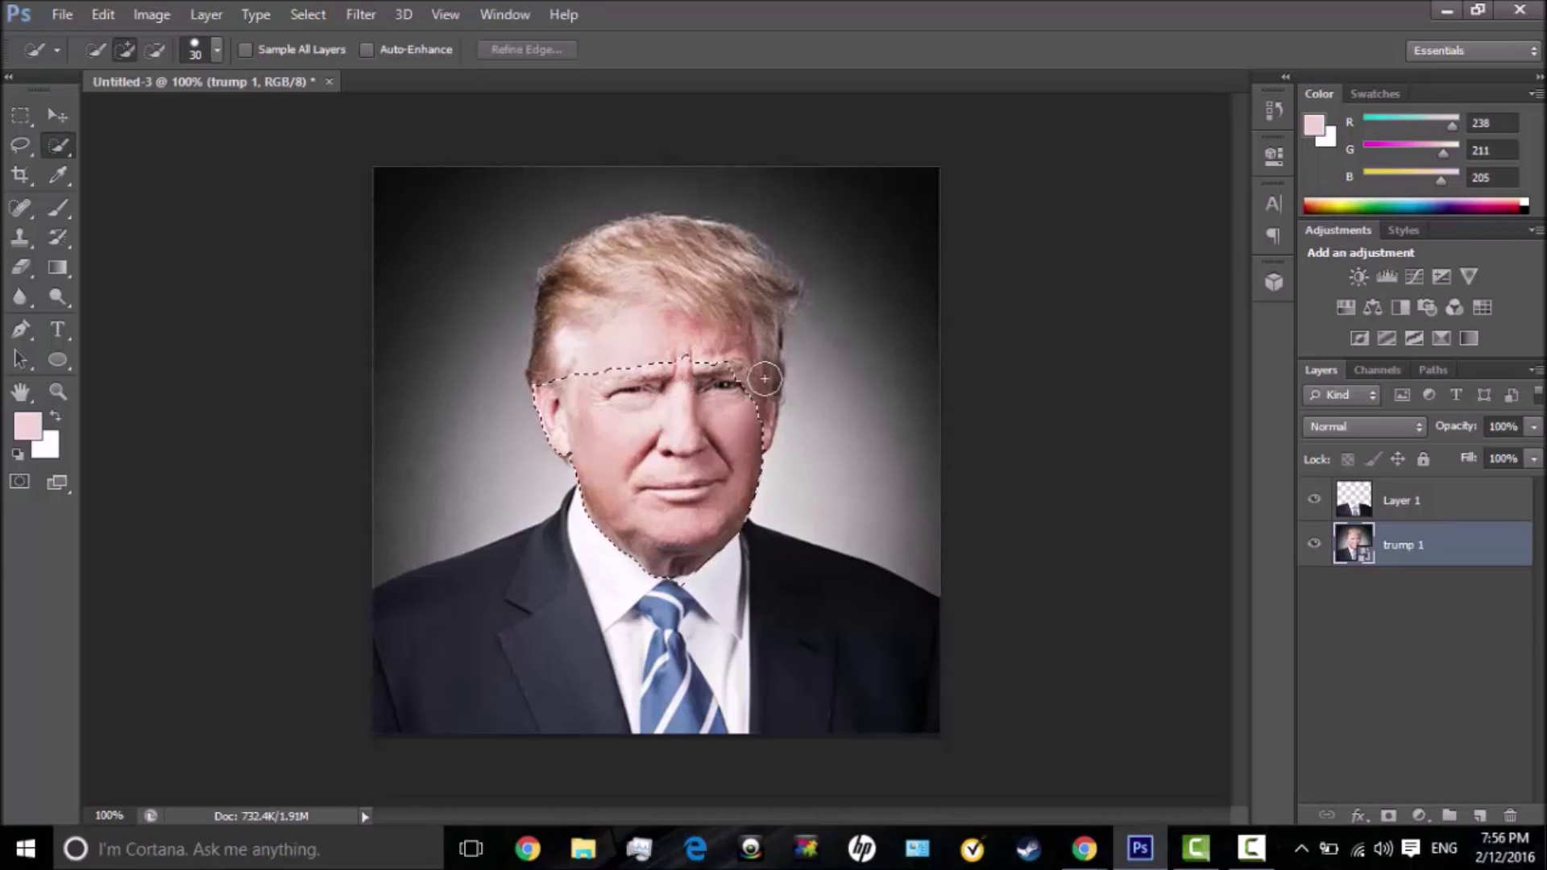
{"action": "key", "text": "ctrl+d"}
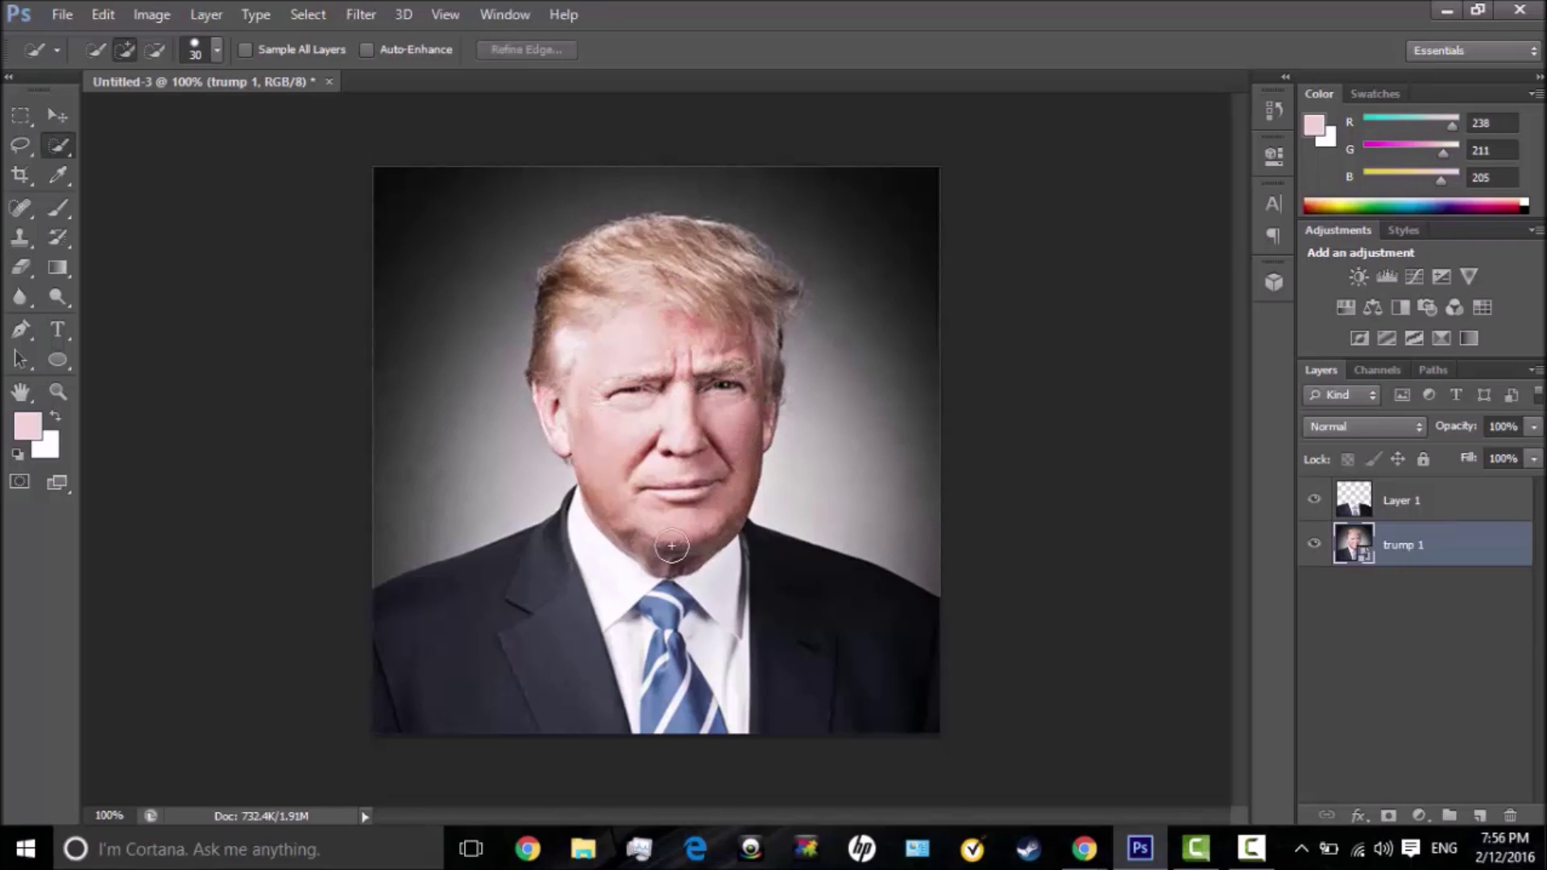
{"action": "mouse_move", "coordinate": [672, 556]}
{"action": "left_mouse_down"}
{"action": "mouse_move", "coordinate": [680, 409]}
{"action": "mouse_move", "coordinate": [667, 384]}
{"action": "mouse_move", "coordinate": [630, 377]}
{"action": "mouse_move", "coordinate": [634, 345]}
{"action": "mouse_move", "coordinate": [654, 328]}
{"action": "mouse_move", "coordinate": [743, 353]}
{"action": "left_mouse_up"}
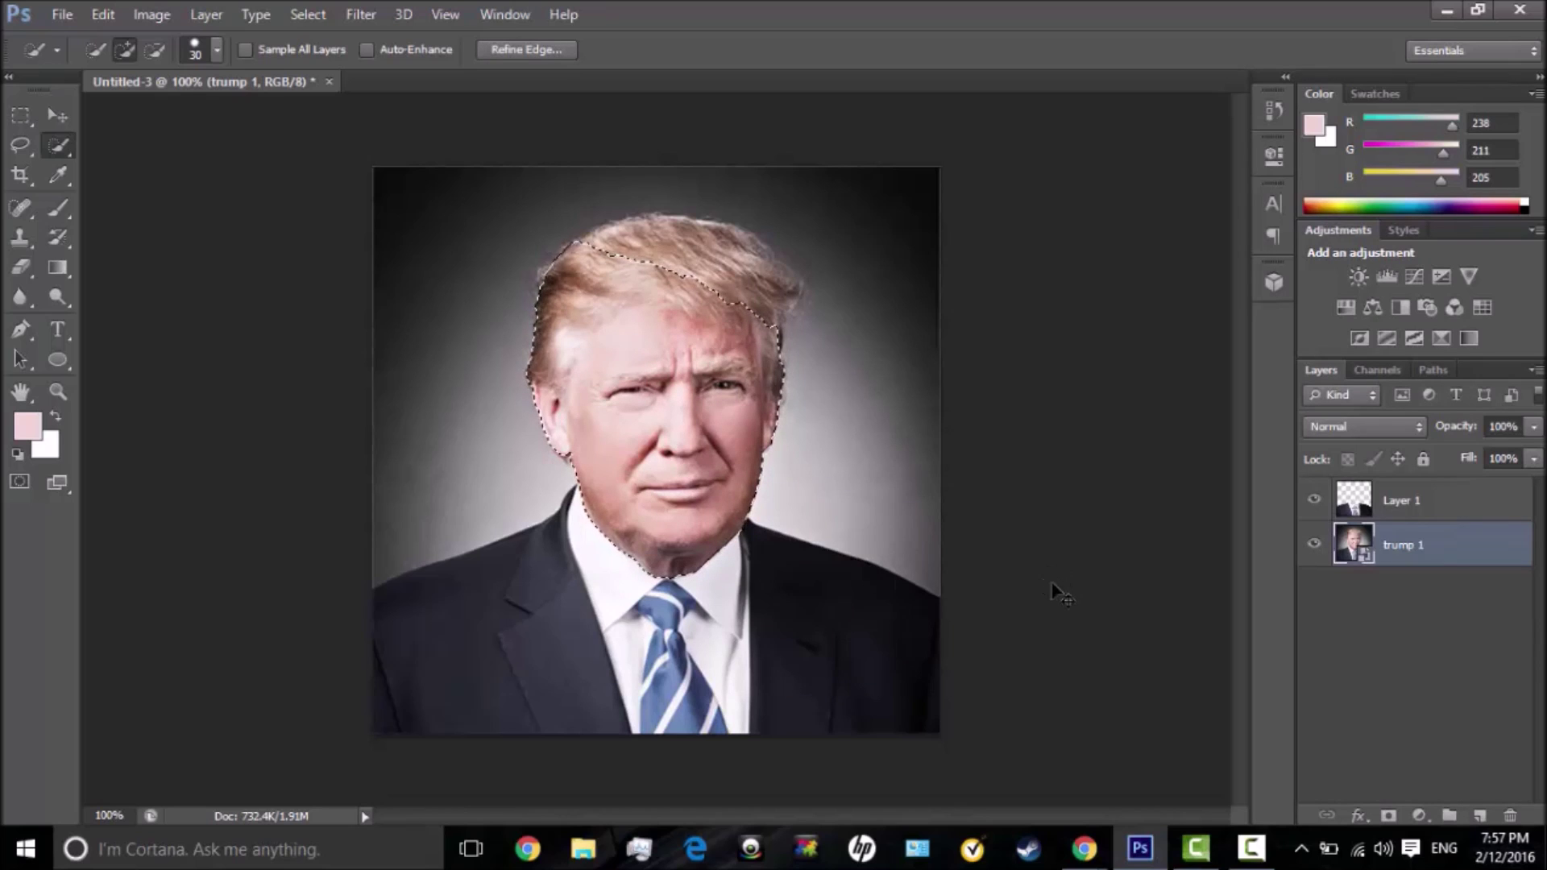
{"action": "key", "text": "ctrl+j"}
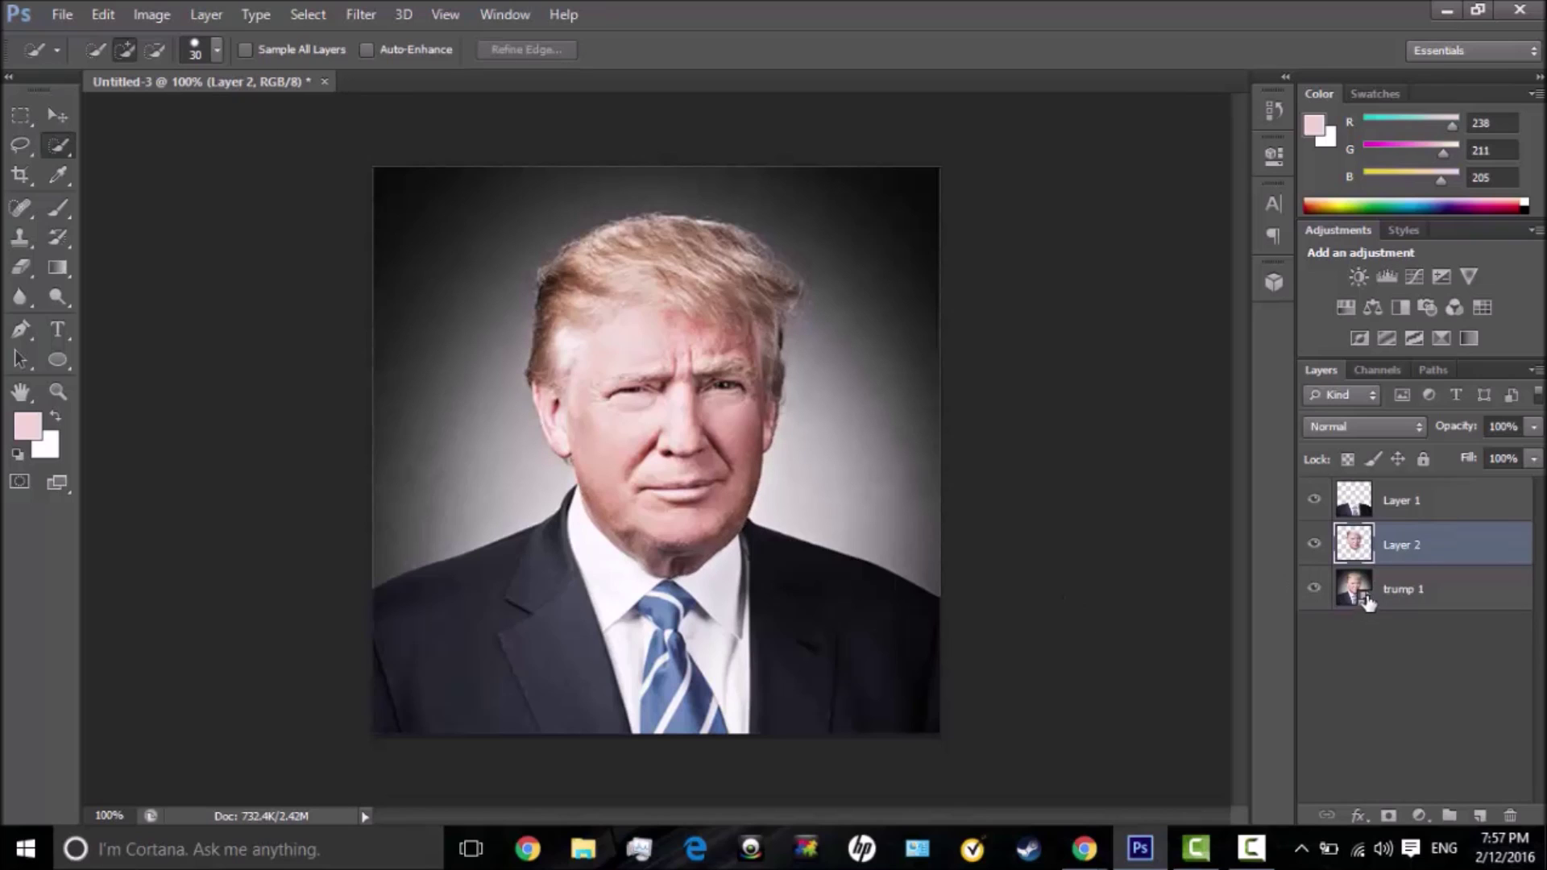
{"action": "left_click", "coordinate": [1315, 589]}
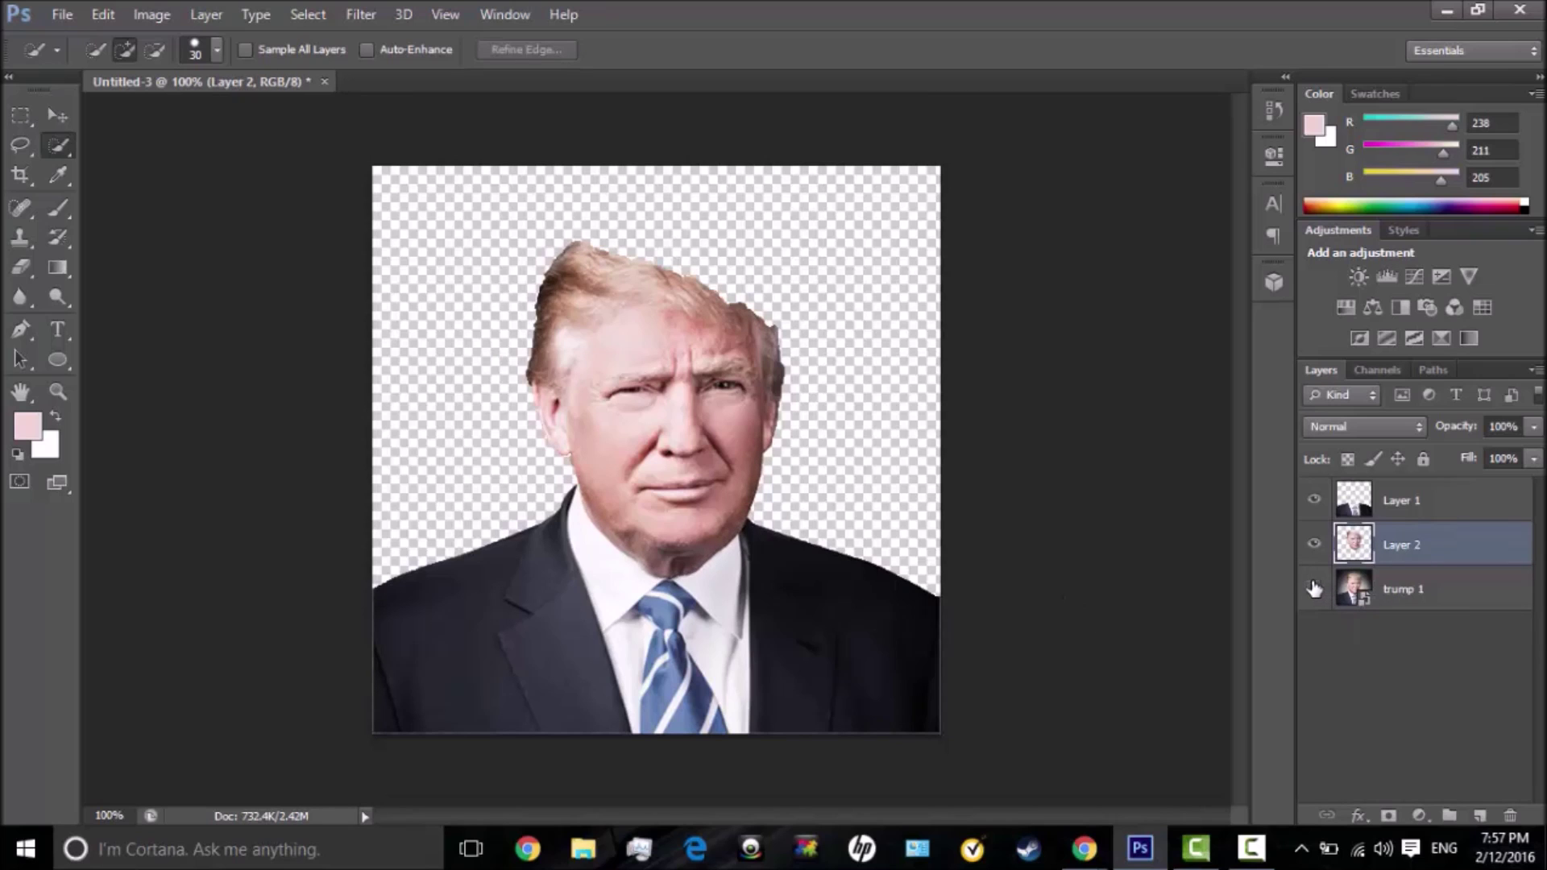
- Hide Layer 1 and erase the hair from Layer 2 along the hairline, keeping only the face and ears
{"action": "left_click", "coordinate": [1314, 500]}
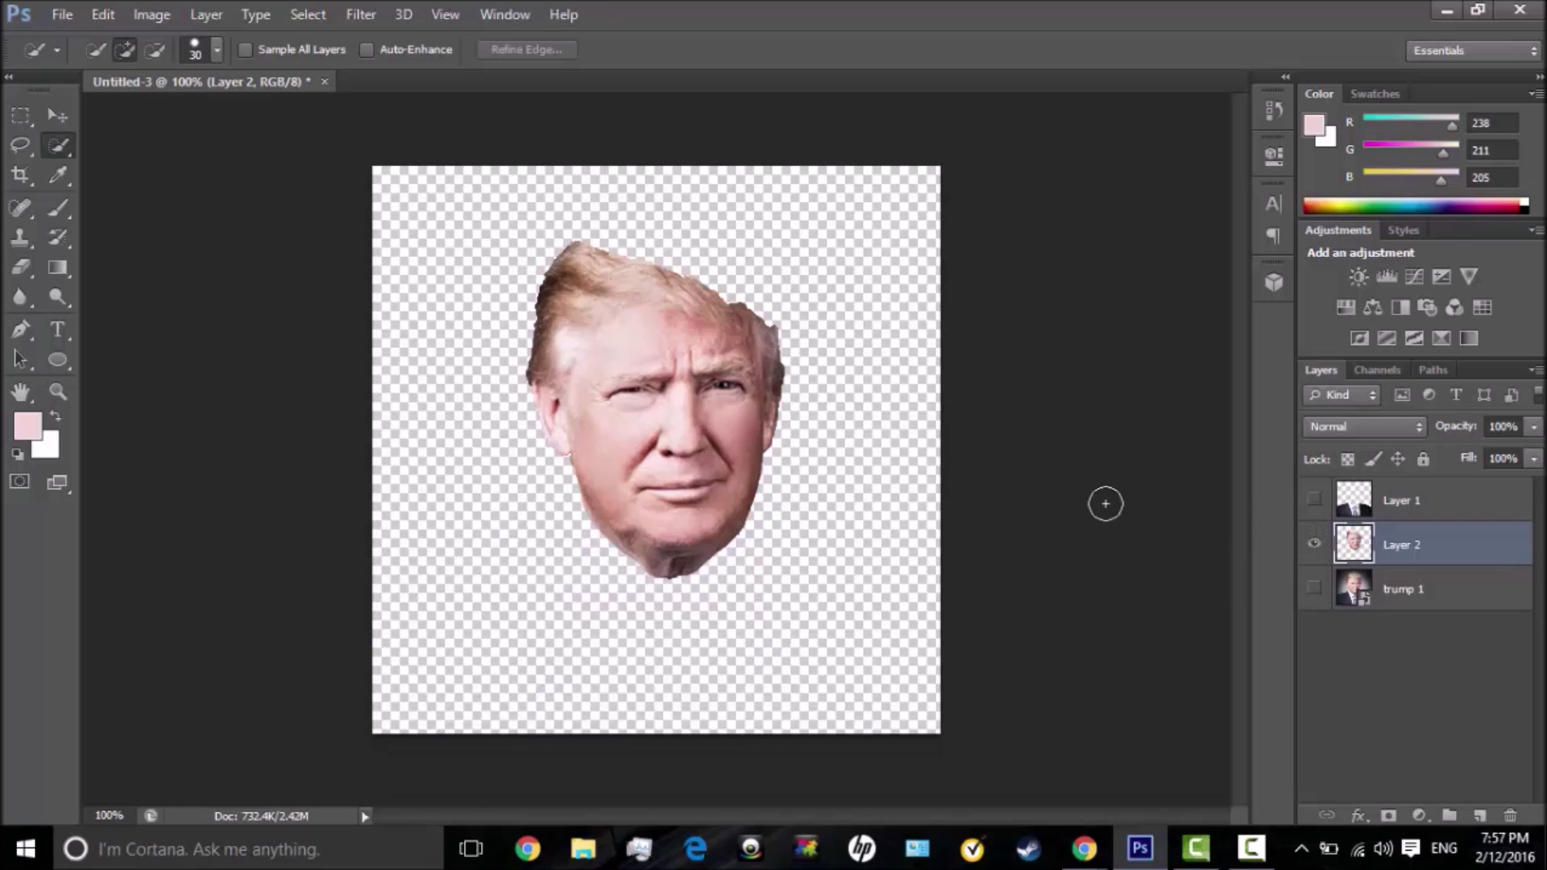
{"action": "left_click", "coordinate": [62, 398]}
{"action": "left_click_drag", "start_coordinate": [510, 342], "coordinate": [615, 483]}
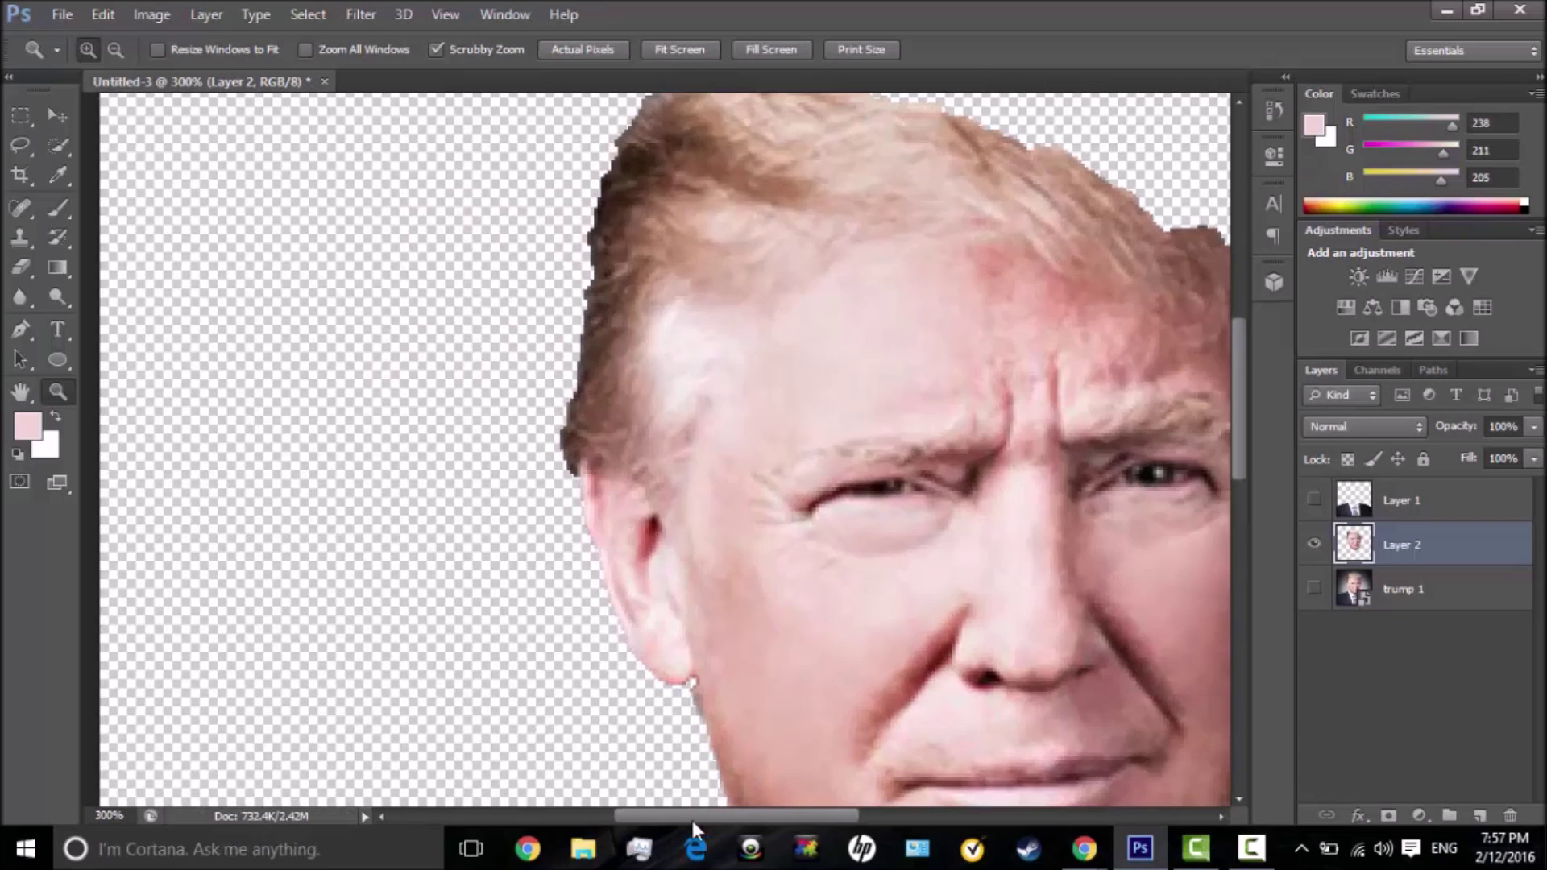
{"action": "left_click_drag", "start_coordinate": [693, 818], "coordinate": [770, 818]}
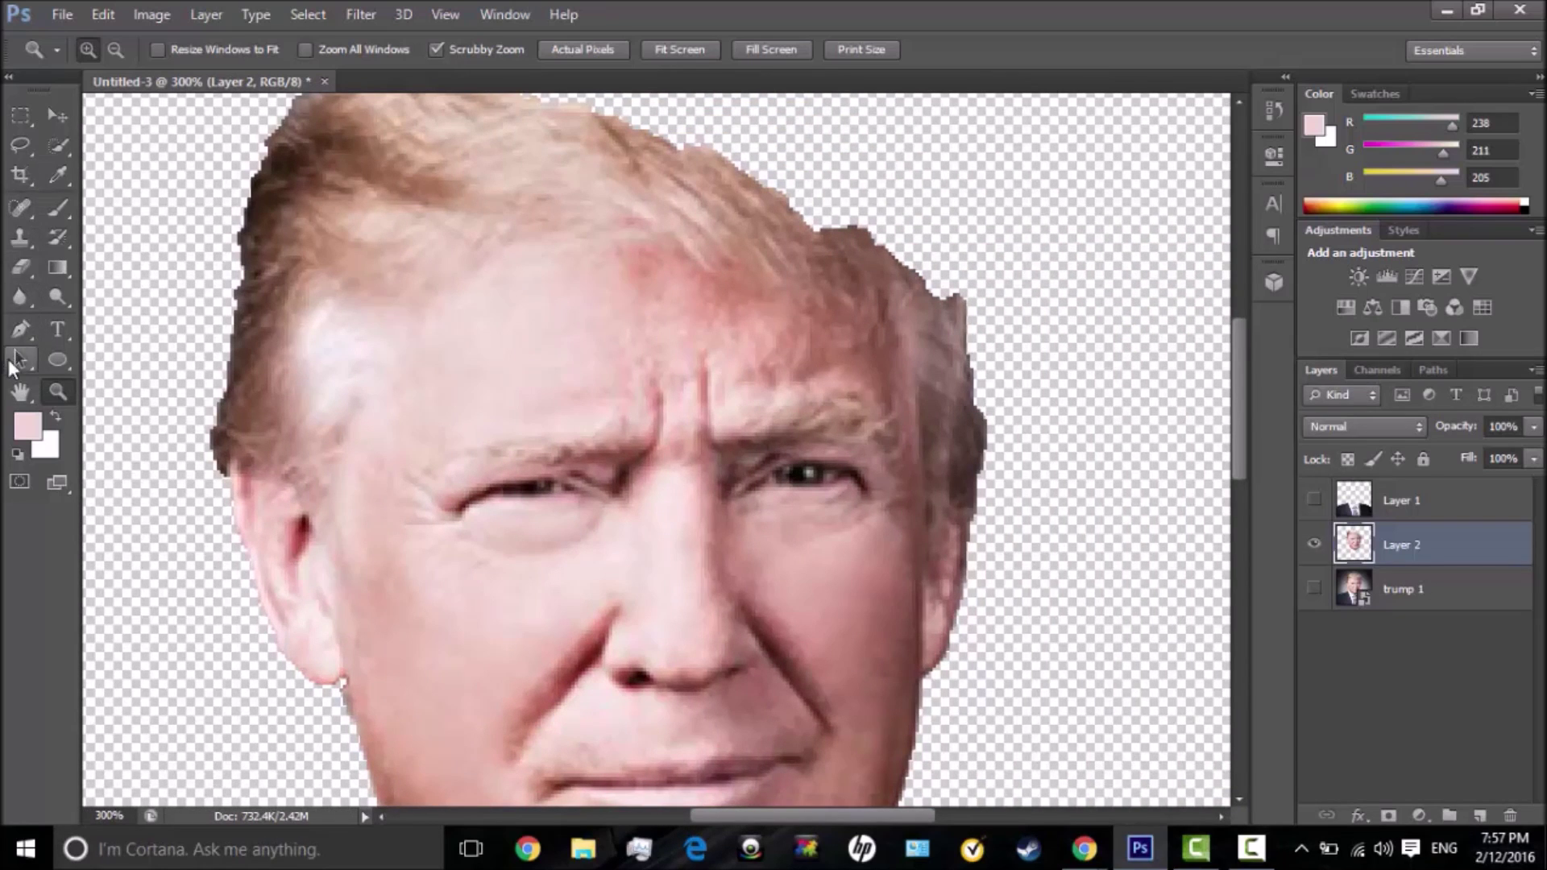
{"action": "left_click", "coordinate": [21, 266]}
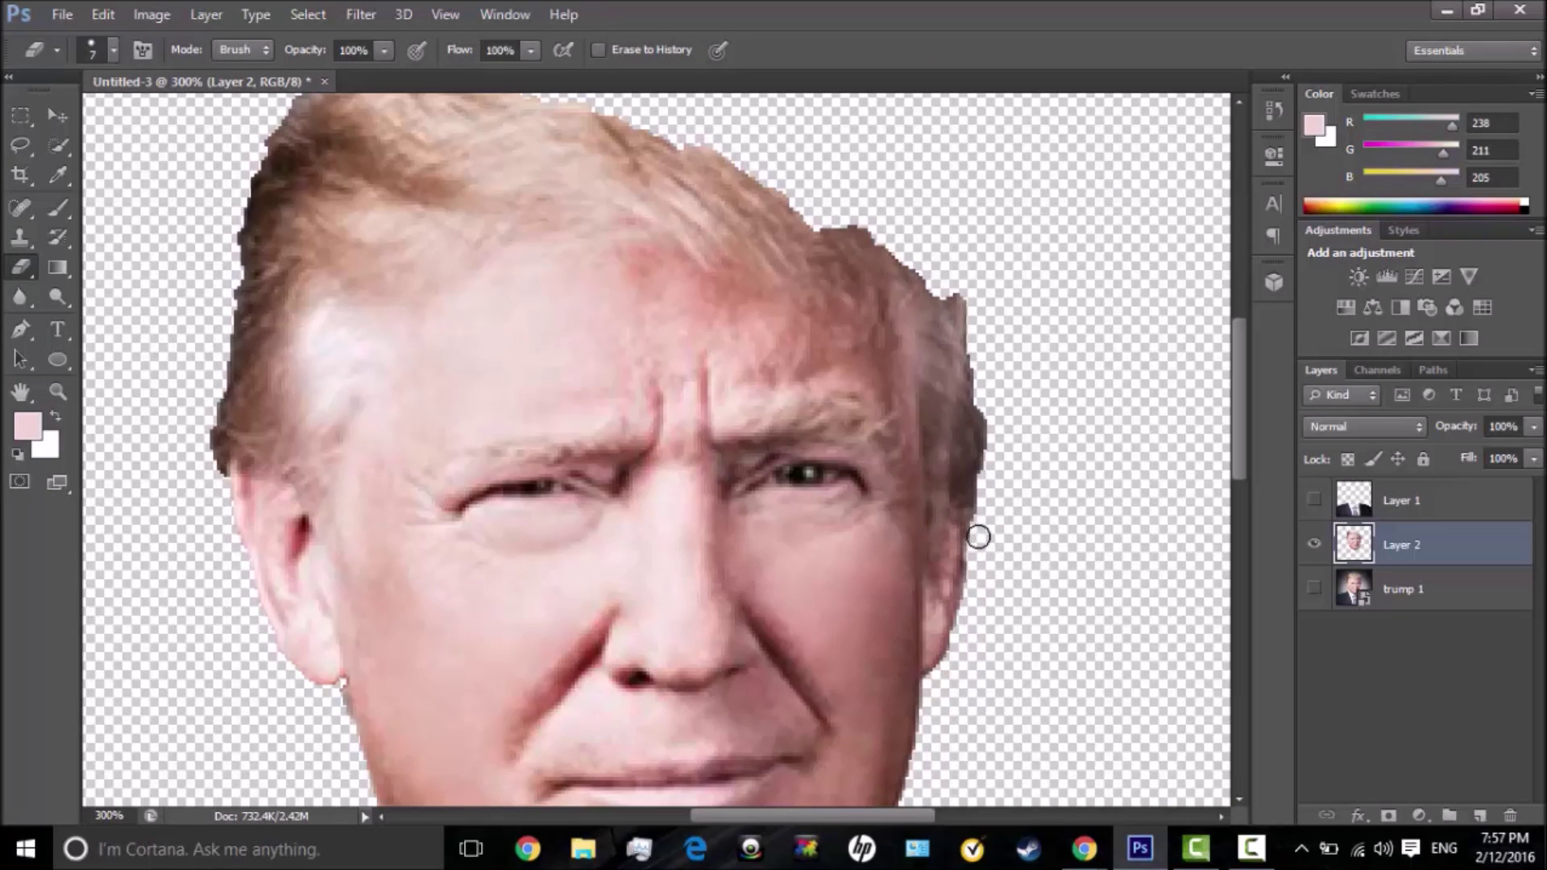
{"action": "mouse_move", "coordinate": [967, 485]}
{"action": "left_mouse_down"}
{"action": "mouse_move", "coordinate": [985, 287]}
{"action": "mouse_move", "coordinate": [916, 298]}
{"action": "mouse_move", "coordinate": [904, 334]}
{"action": "mouse_move", "coordinate": [877, 341]}
{"action": "mouse_move", "coordinate": [686, 249]}
{"action": "mouse_move", "coordinate": [603, 233]}
{"action": "mouse_move", "coordinate": [512, 230]}
{"action": "mouse_move", "coordinate": [462, 254]}
{"action": "mouse_move", "coordinate": [452, 283]}
{"action": "left_mouse_up"}
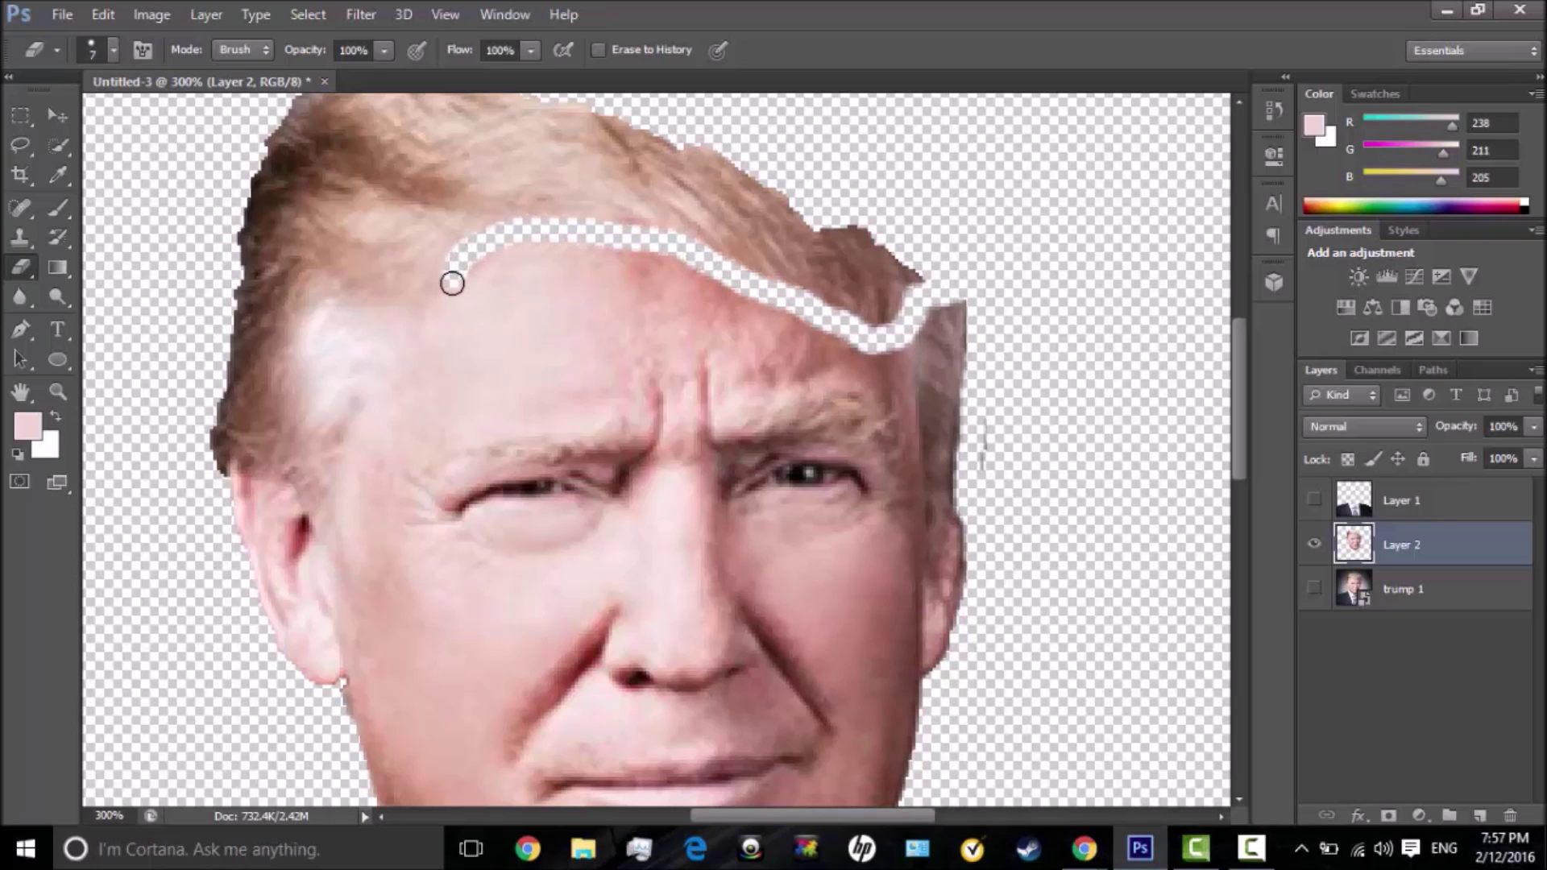
{"action": "left_click_drag", "start_coordinate": [440, 283], "coordinate": [365, 374]}
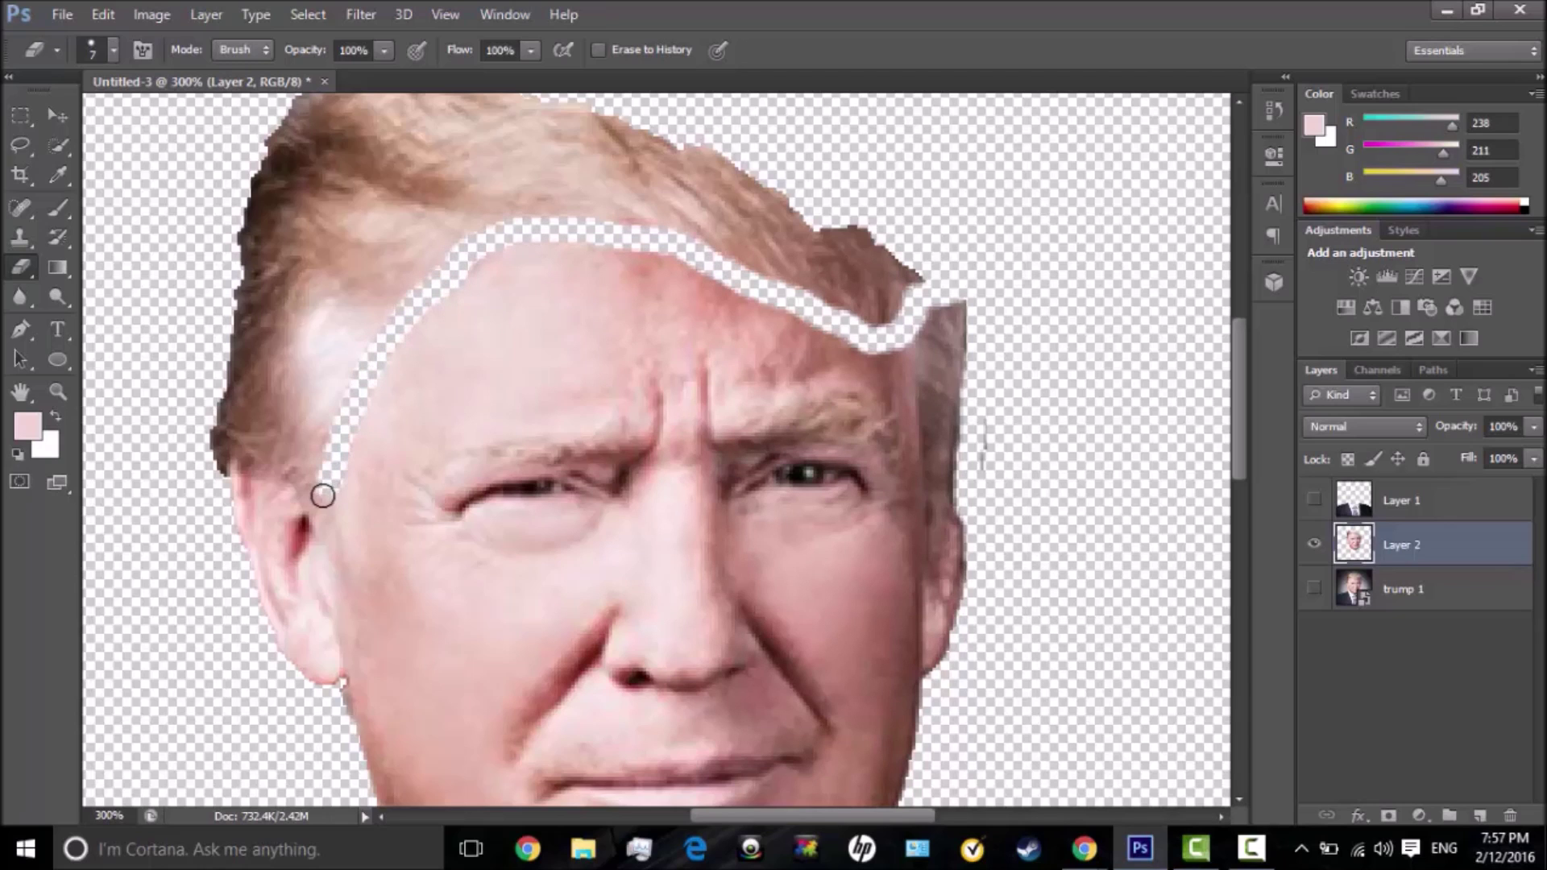
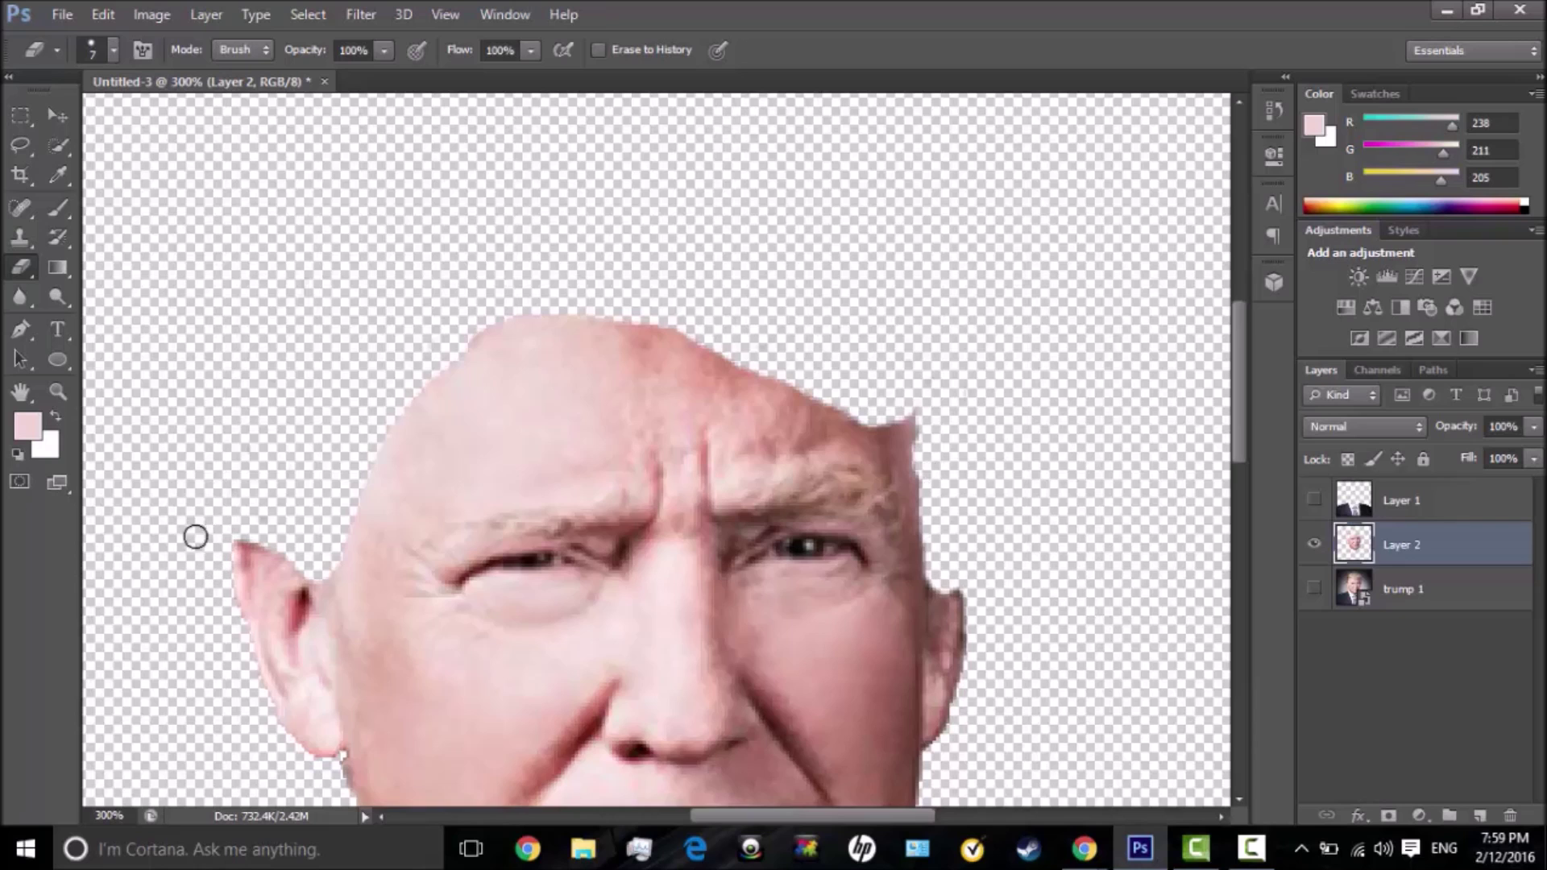
{"action": "key", "text": "v"}
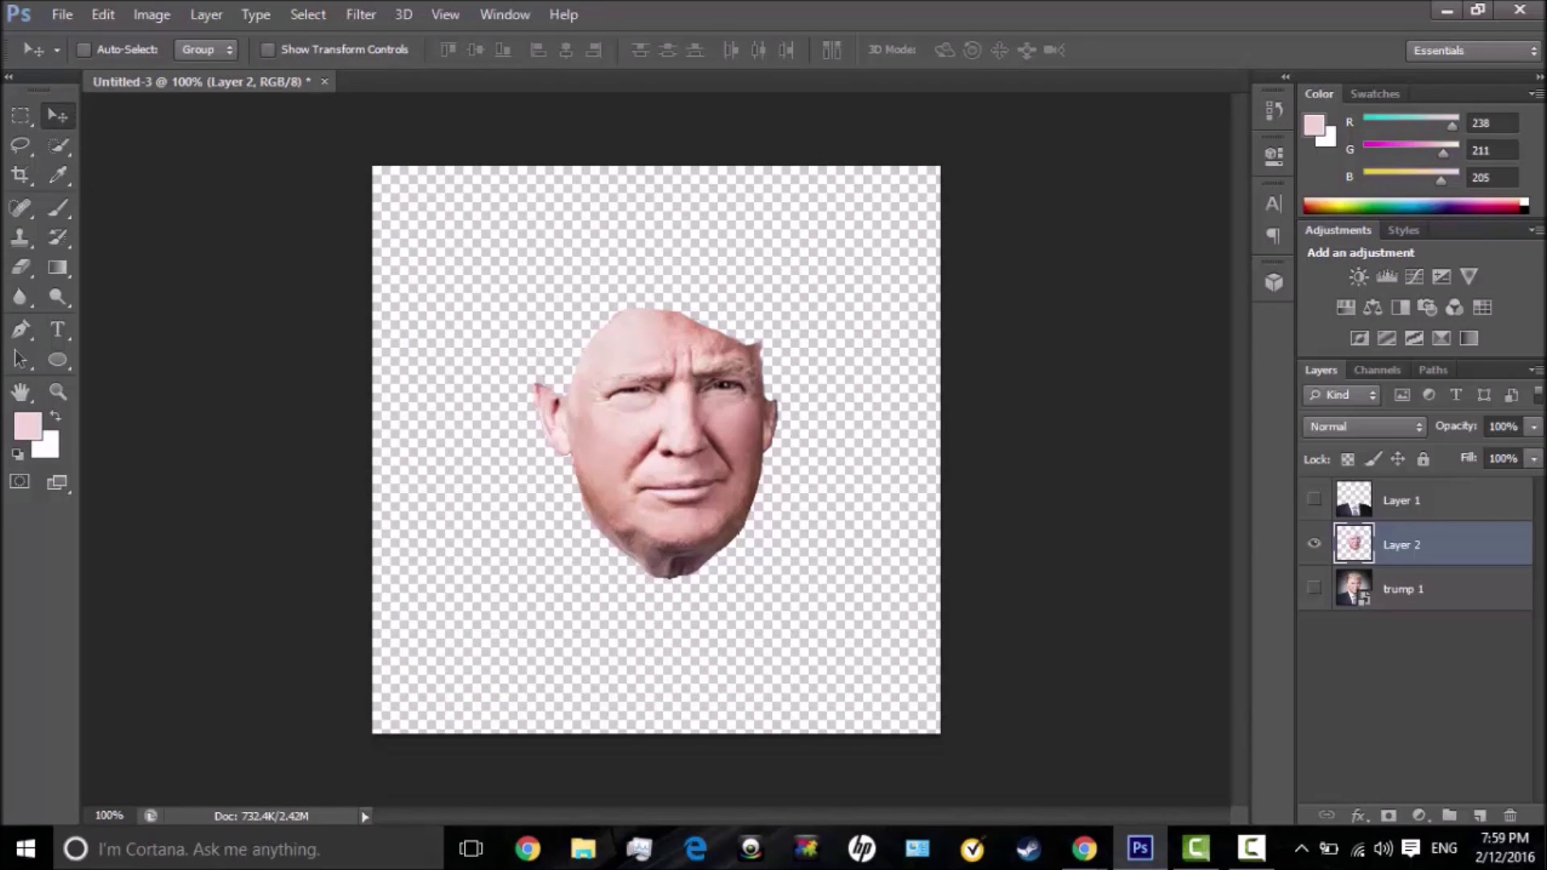
- Compare the hairless face on Layer 2 with the original photo by toggling the visibility of trump 1
{"action": "left_click", "coordinate": [1314, 589]}
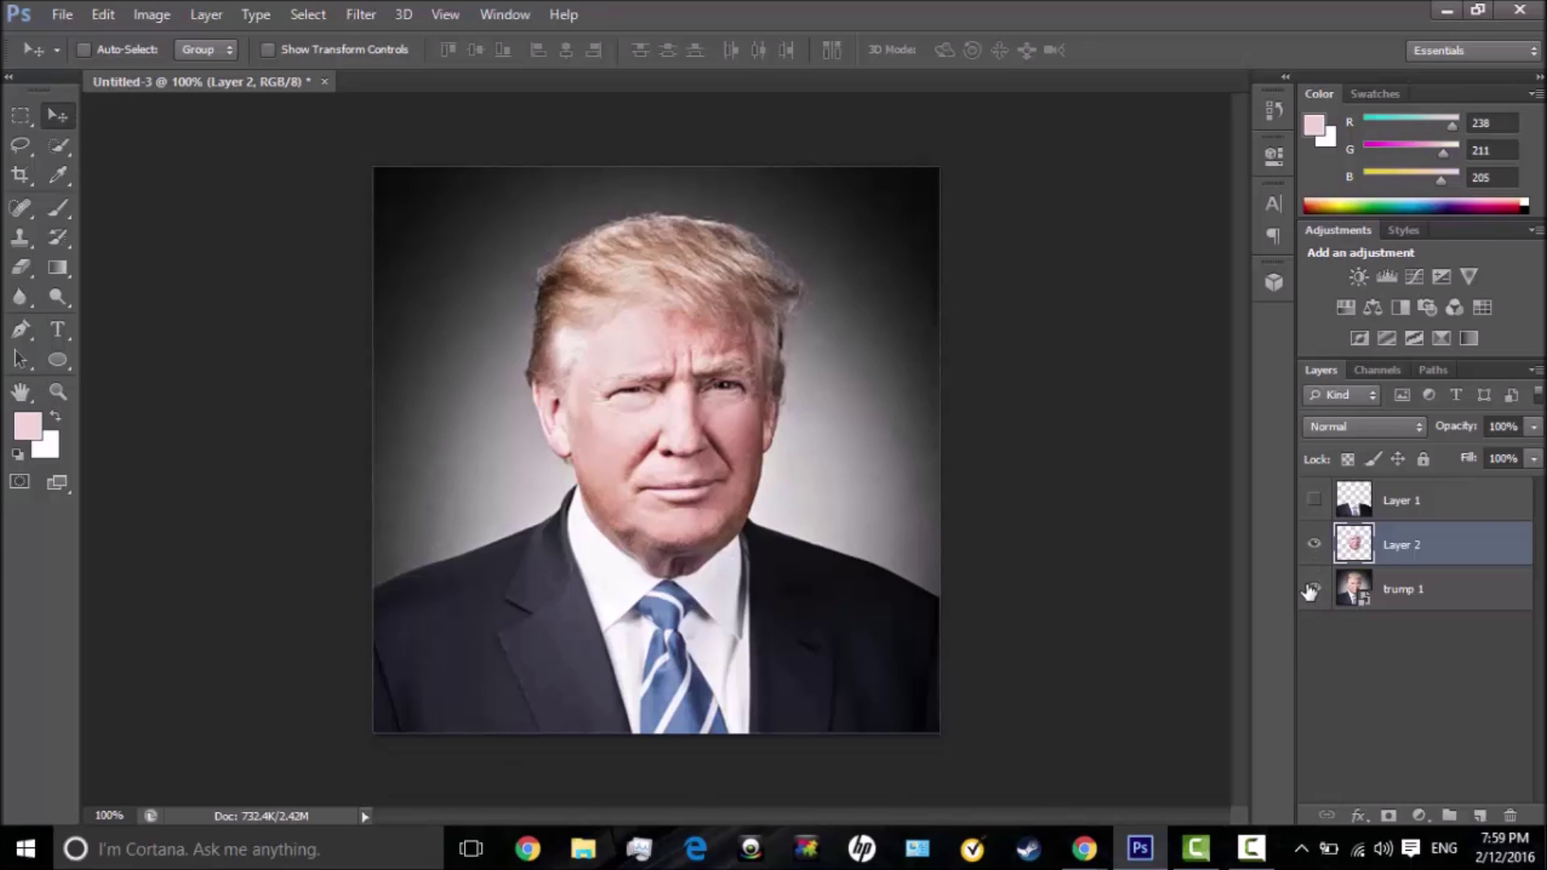
{"action": "left_click", "coordinate": [1313, 589]}
{"action": "left_click", "coordinate": [1314, 589]}
{"action": "left_click", "coordinate": [1313, 589]}
{"action": "left_click", "coordinate": [1314, 589]}
{"action": "left_click", "coordinate": [1315, 589]}
{"action": "left_click", "coordinate": [1315, 589]}
{"action": "left_click", "coordinate": [1313, 589]}
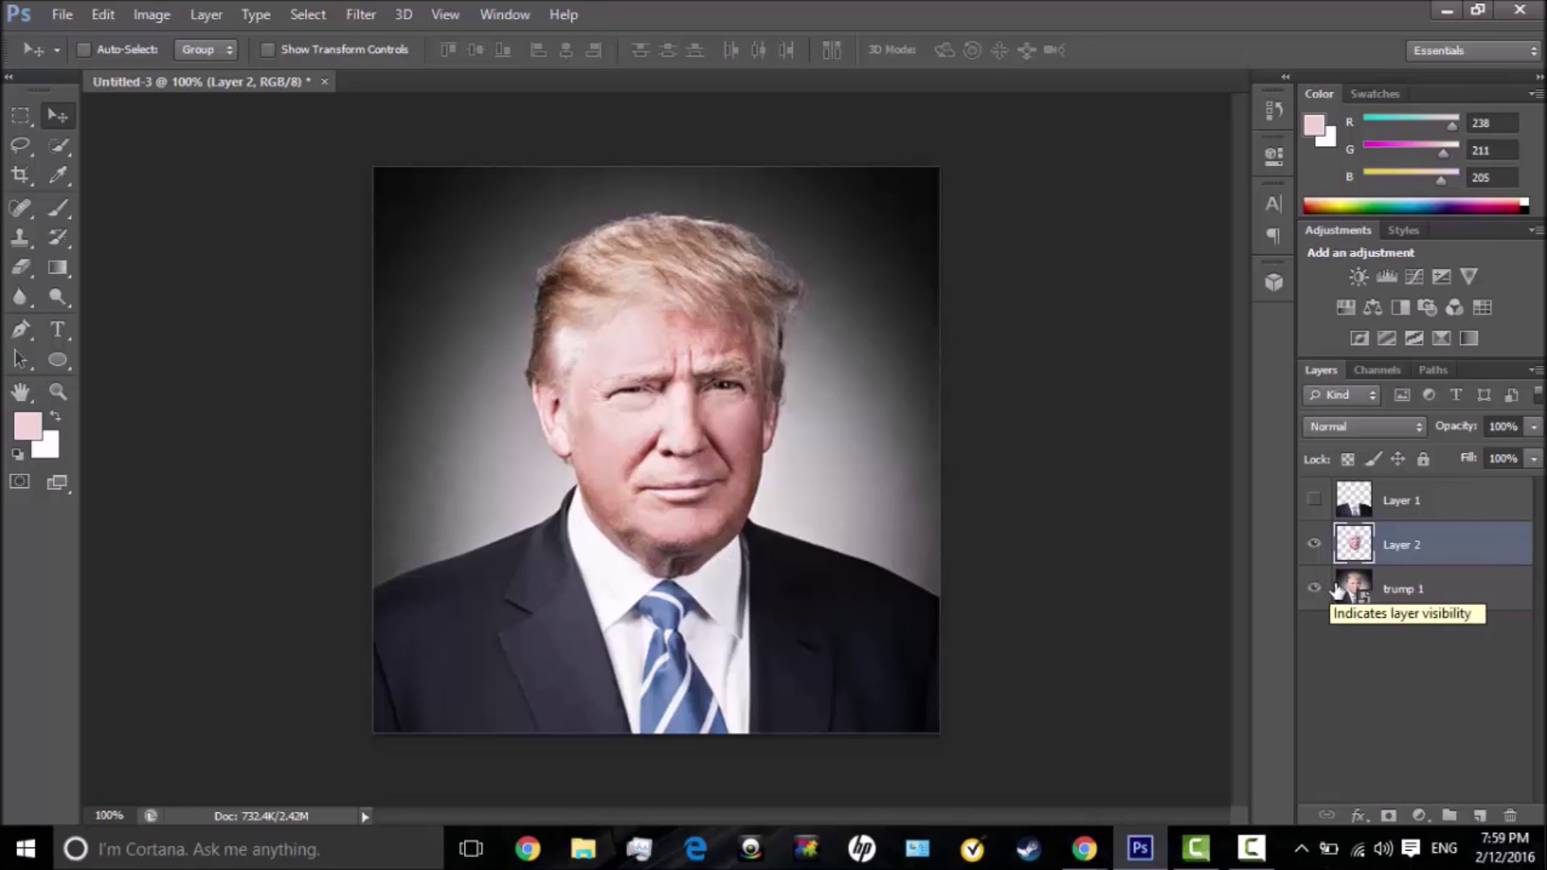
{"action": "left_click", "coordinate": [1381, 589]}
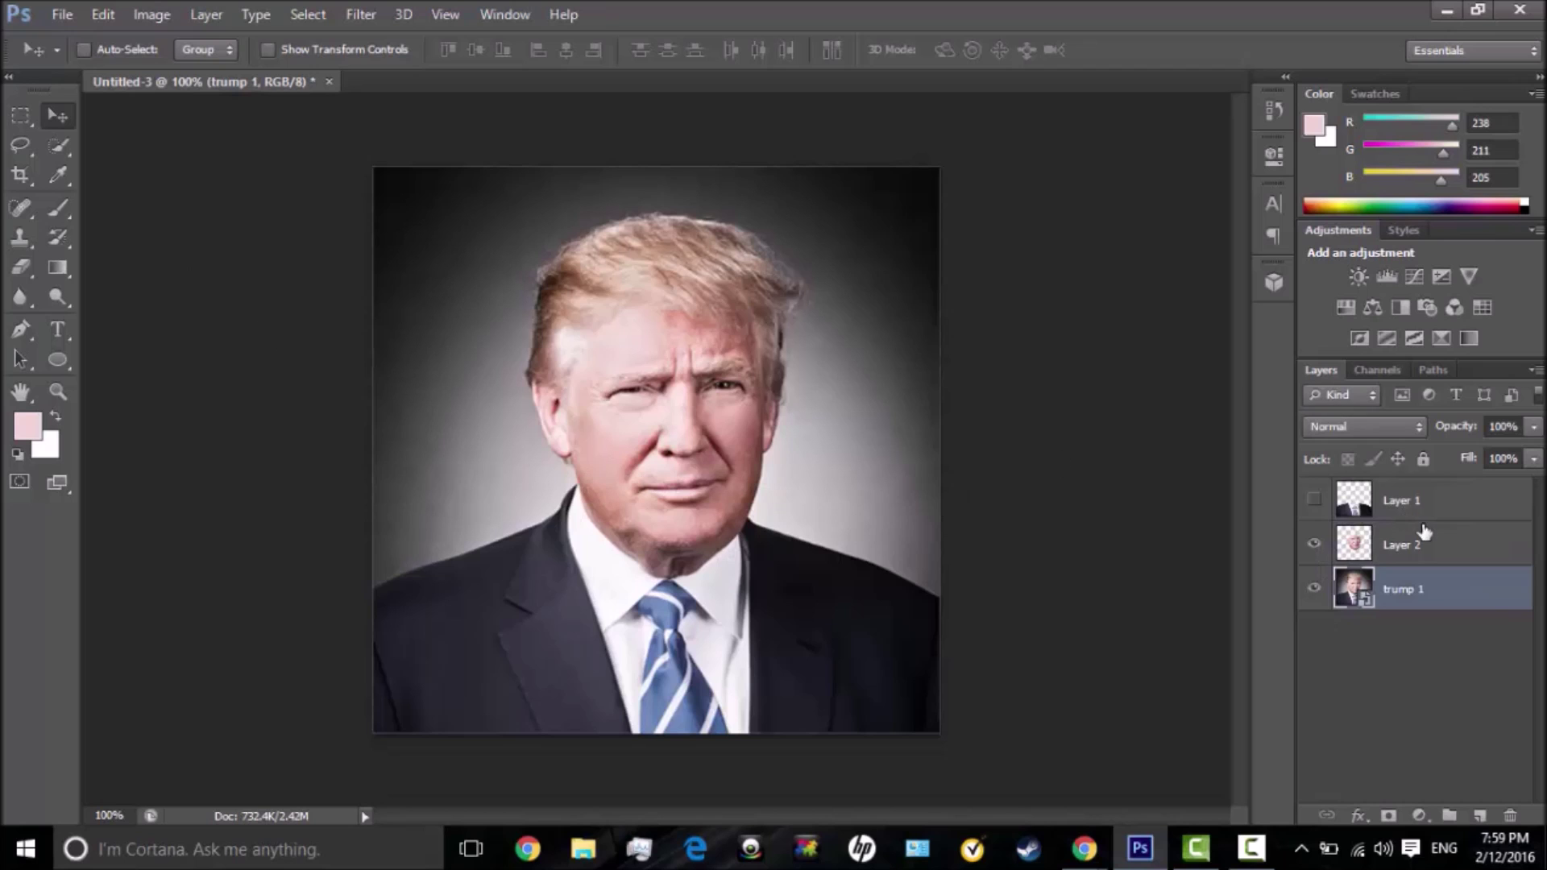
{"action": "left_click", "coordinate": [1401, 556]}
{"action": "left_click", "coordinate": [1314, 589]}
{"action": "left_click", "coordinate": [1314, 588]}
{"action": "left_click", "coordinate": [1314, 589]}
{"action": "left_click", "coordinate": [1314, 594]}
{"action": "left_click", "coordinate": [1313, 594]}
{"action": "left_click", "coordinate": [1314, 595]}
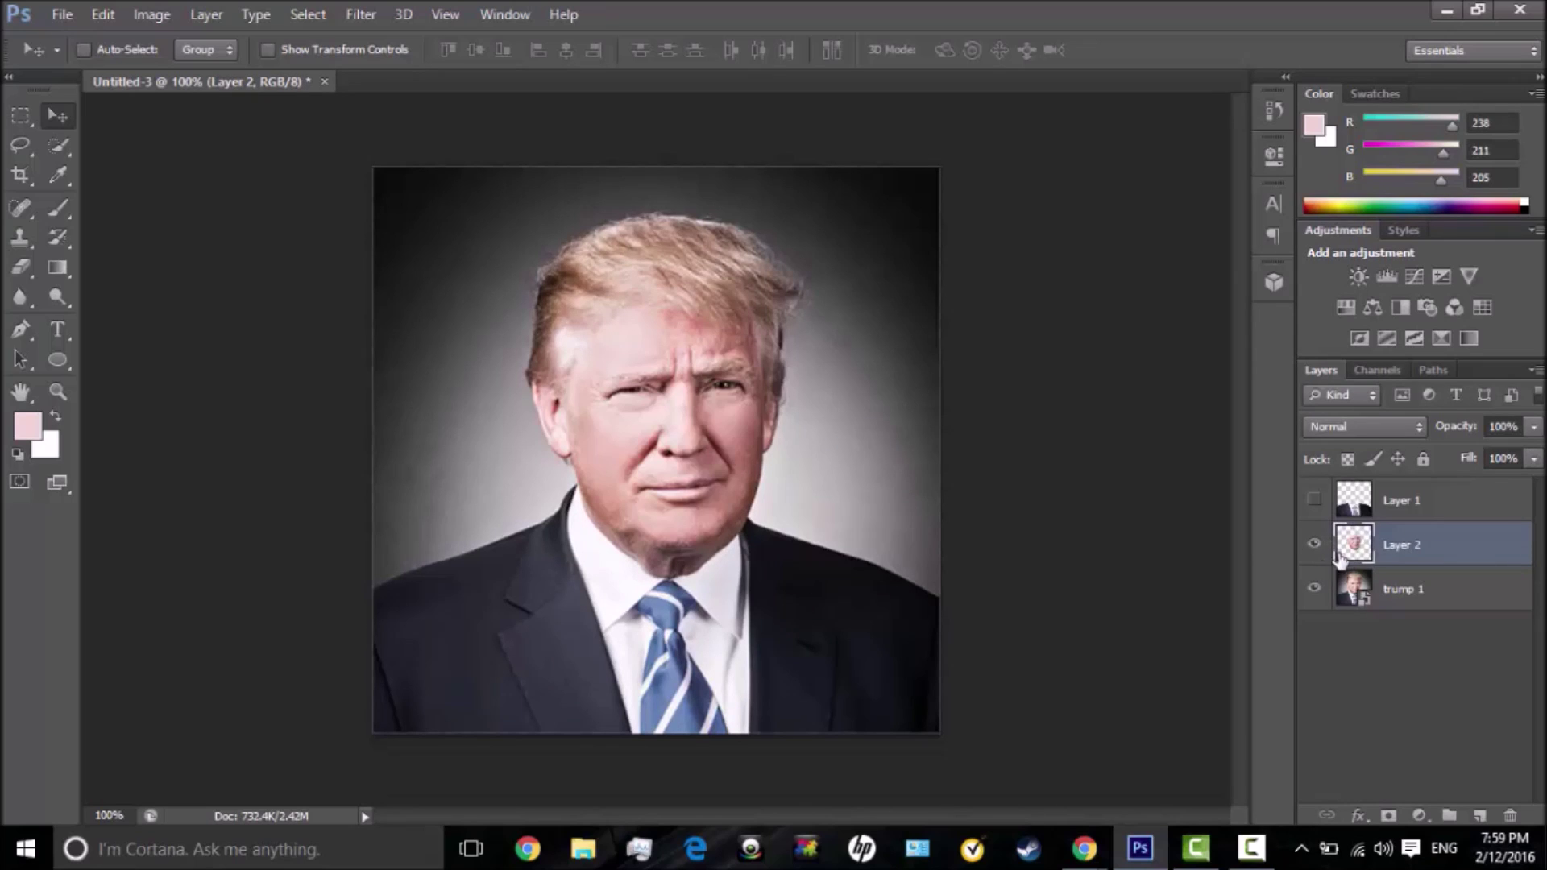
{"action": "left_click", "coordinate": [1404, 592]}
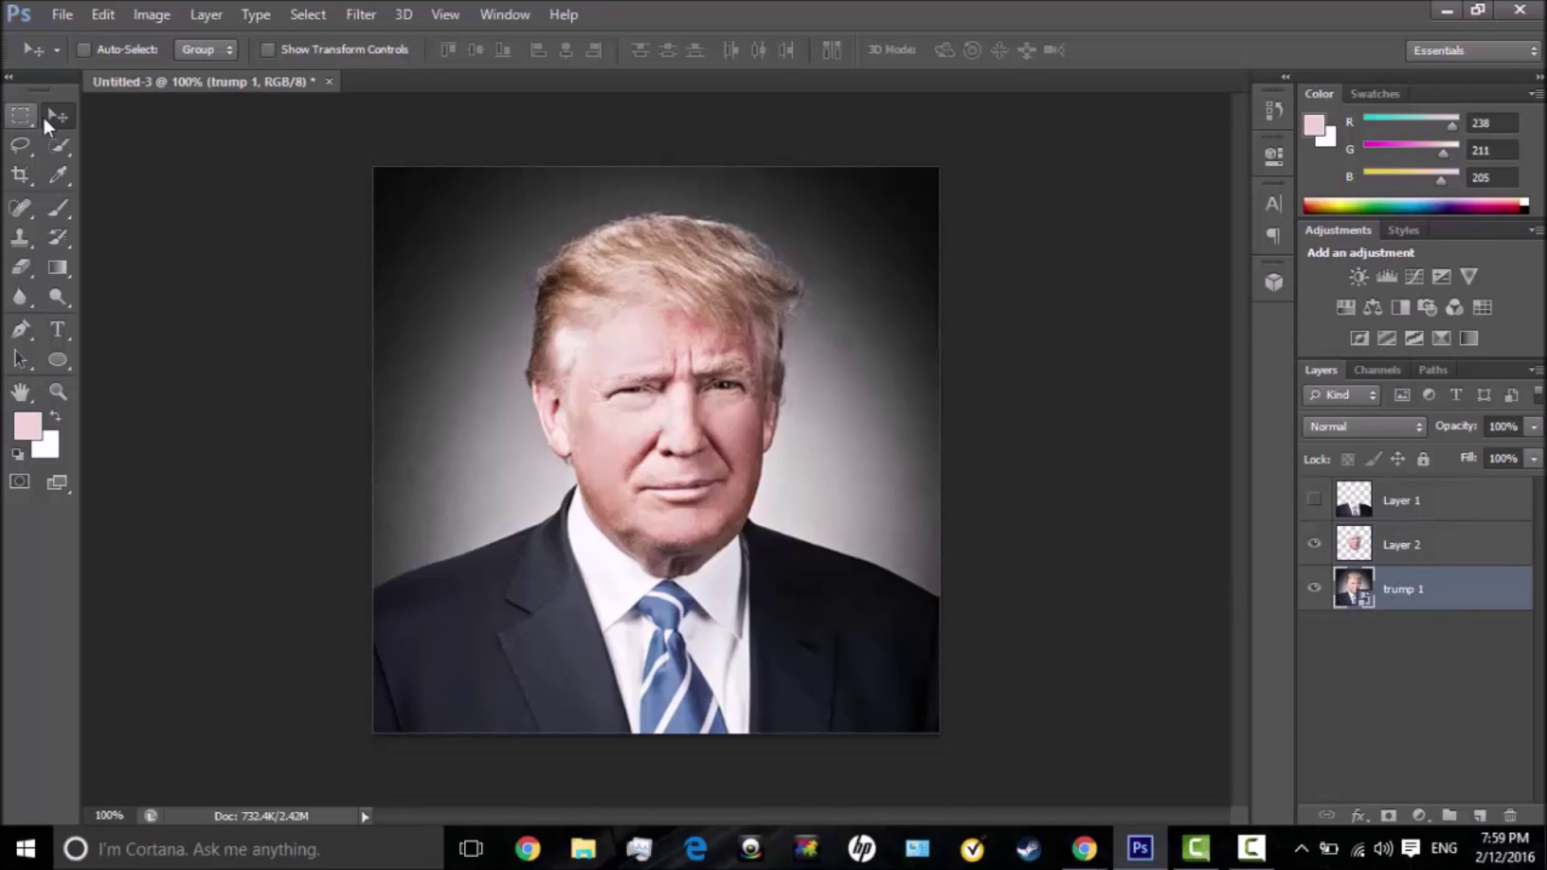
- Try a Quick Selection over the face and hair with Layer 2 active, clearing the selection
{"action": "left_click", "coordinate": [1408, 548]}
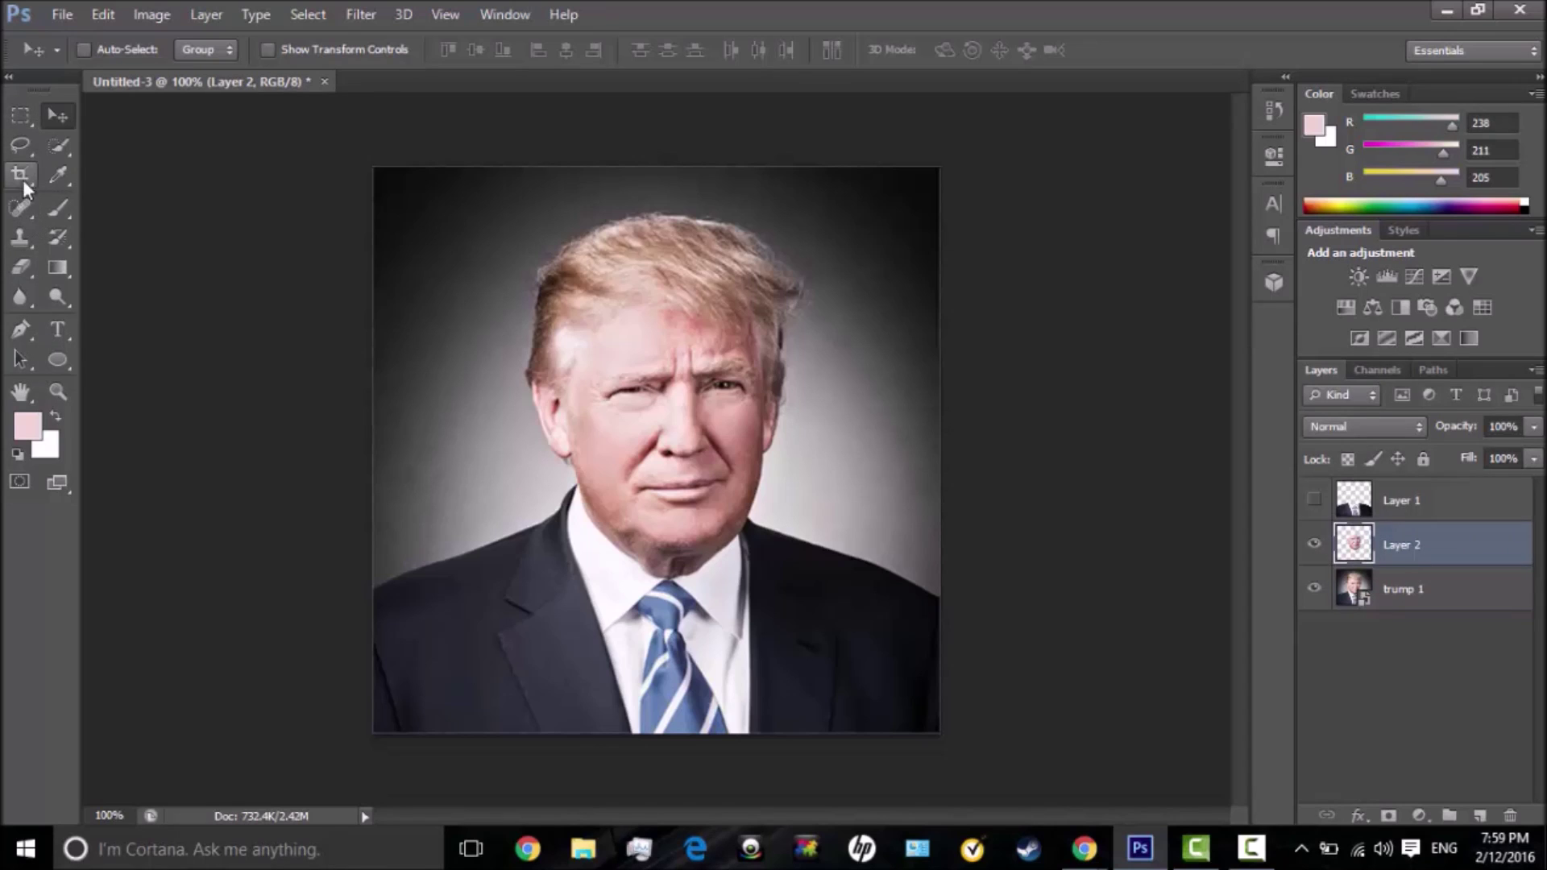
{"action": "left_click", "coordinate": [57, 147]}
{"action": "mouse_move", "coordinate": [639, 400]}
{"action": "left_mouse_down"}
{"action": "mouse_move", "coordinate": [646, 316]}
{"action": "mouse_move", "coordinate": [691, 231]}
{"action": "mouse_move", "coordinate": [641, 246]}
{"action": "left_mouse_up"}
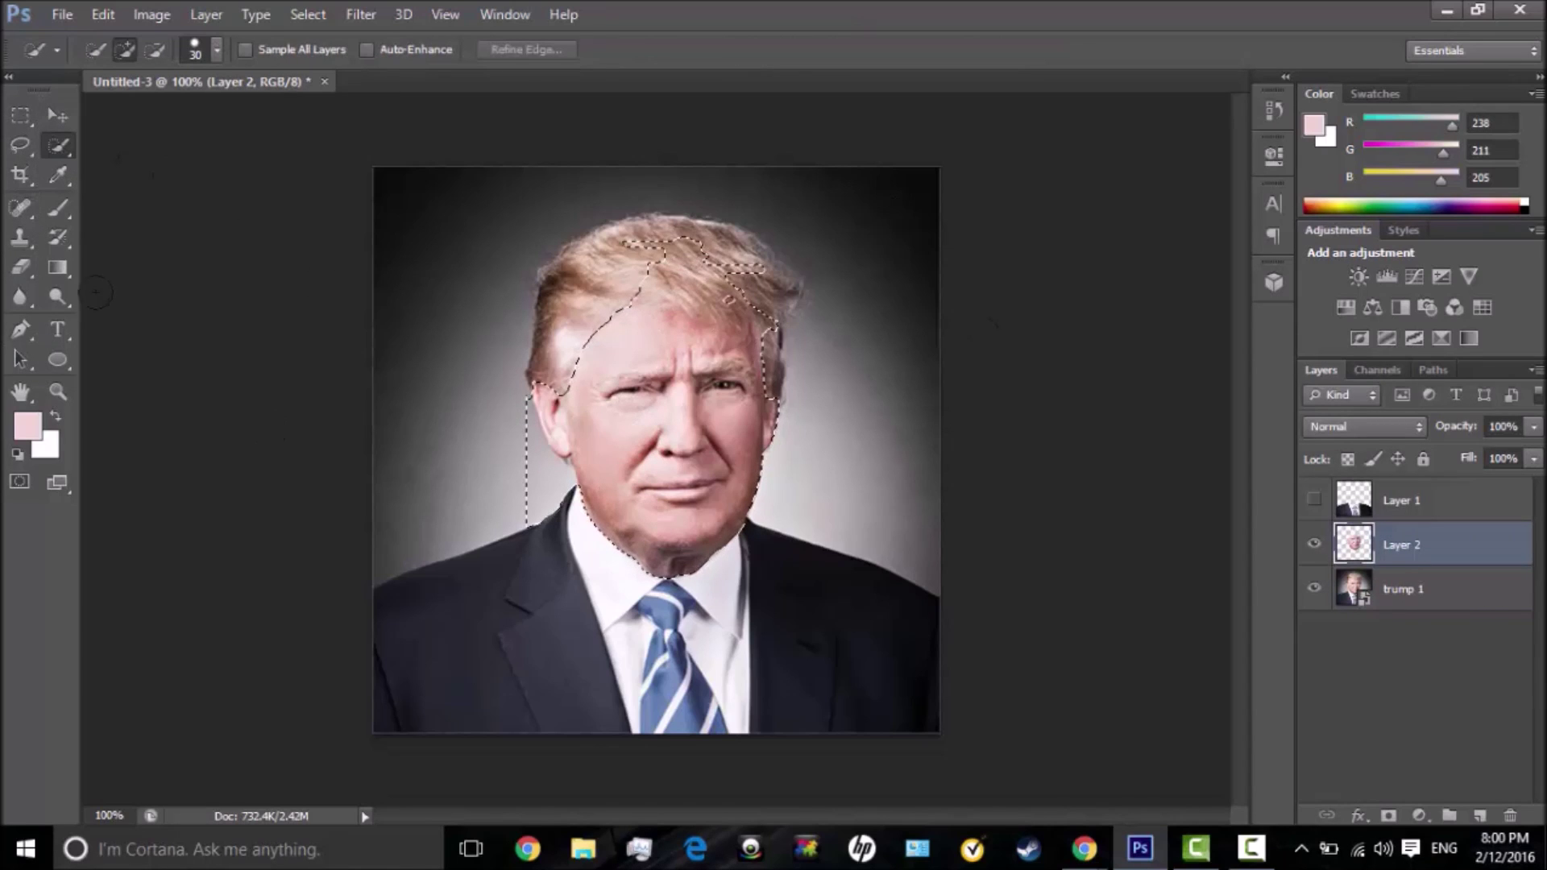
{"action": "mouse_move", "coordinate": [502, 265]}
{"action": "left_mouse_down"}
{"action": "mouse_move", "coordinate": [535, 342]}
{"action": "mouse_move", "coordinate": [680, 397]}
{"action": "mouse_move", "coordinate": [701, 431]}
{"action": "left_mouse_up"}
{"action": "key", "text": "ctrl+d"}
- Try several Quick Selection strokes over the hair on the trump 1 layer, clearing each trial selection
{"action": "left_click", "coordinate": [1374, 602]}
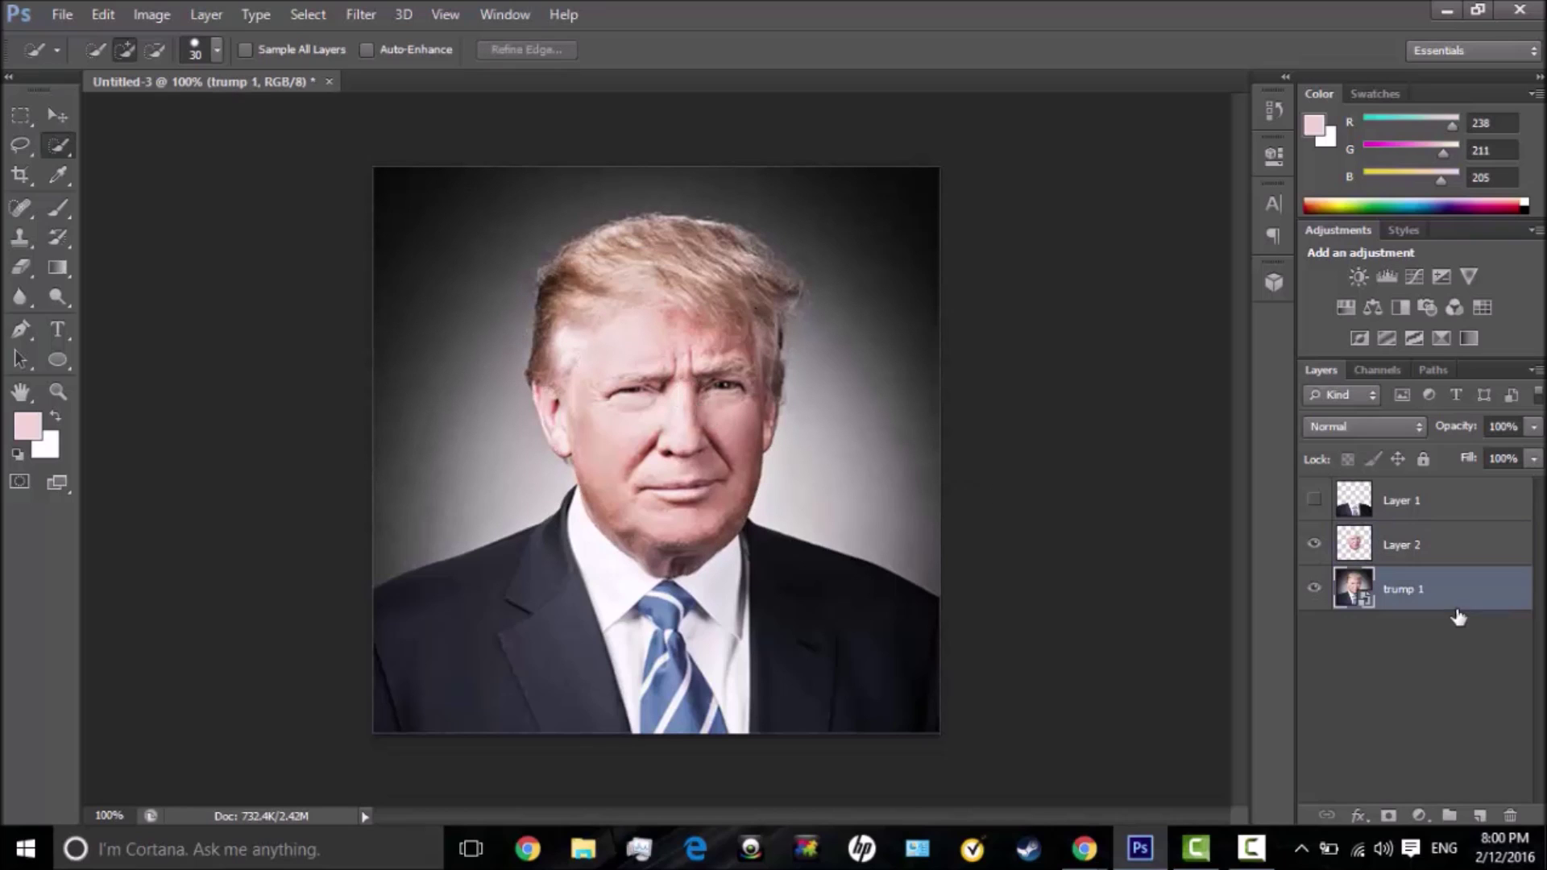
{"action": "left_click", "coordinate": [545, 376]}
{"action": "mouse_move", "coordinate": [538, 333]}
{"action": "left_mouse_down"}
{"action": "mouse_move", "coordinate": [548, 302]}
{"action": "mouse_move", "coordinate": [693, 258]}
{"action": "mouse_move", "coordinate": [555, 259]}
{"action": "mouse_move", "coordinate": [544, 278]}
{"action": "left_mouse_up"}
{"action": "key", "text": "ctrl+d"}
{"action": "mouse_move", "coordinate": [752, 244]}
{"action": "left_mouse_down"}
{"action": "mouse_move", "coordinate": [777, 266]}
{"action": "mouse_move", "coordinate": [790, 399]}
{"action": "mouse_move", "coordinate": [770, 431]}
{"action": "mouse_move", "coordinate": [753, 245]}
{"action": "mouse_move", "coordinate": [786, 278]}
{"action": "mouse_move", "coordinate": [751, 241]}
{"action": "mouse_move", "coordinate": [677, 221]}
{"action": "mouse_move", "coordinate": [607, 231]}
{"action": "mouse_move", "coordinate": [578, 254]}
{"action": "mouse_move", "coordinate": [574, 299]}
{"action": "left_mouse_up"}
{"action": "key", "text": "ctrl+d"}
{"action": "left_click", "coordinate": [559, 381]}
{"action": "mouse_move", "coordinate": [533, 339]}
{"action": "left_mouse_down"}
{"action": "mouse_move", "coordinate": [515, 310]}
{"action": "mouse_move", "coordinate": [595, 250]}
{"action": "left_mouse_up"}
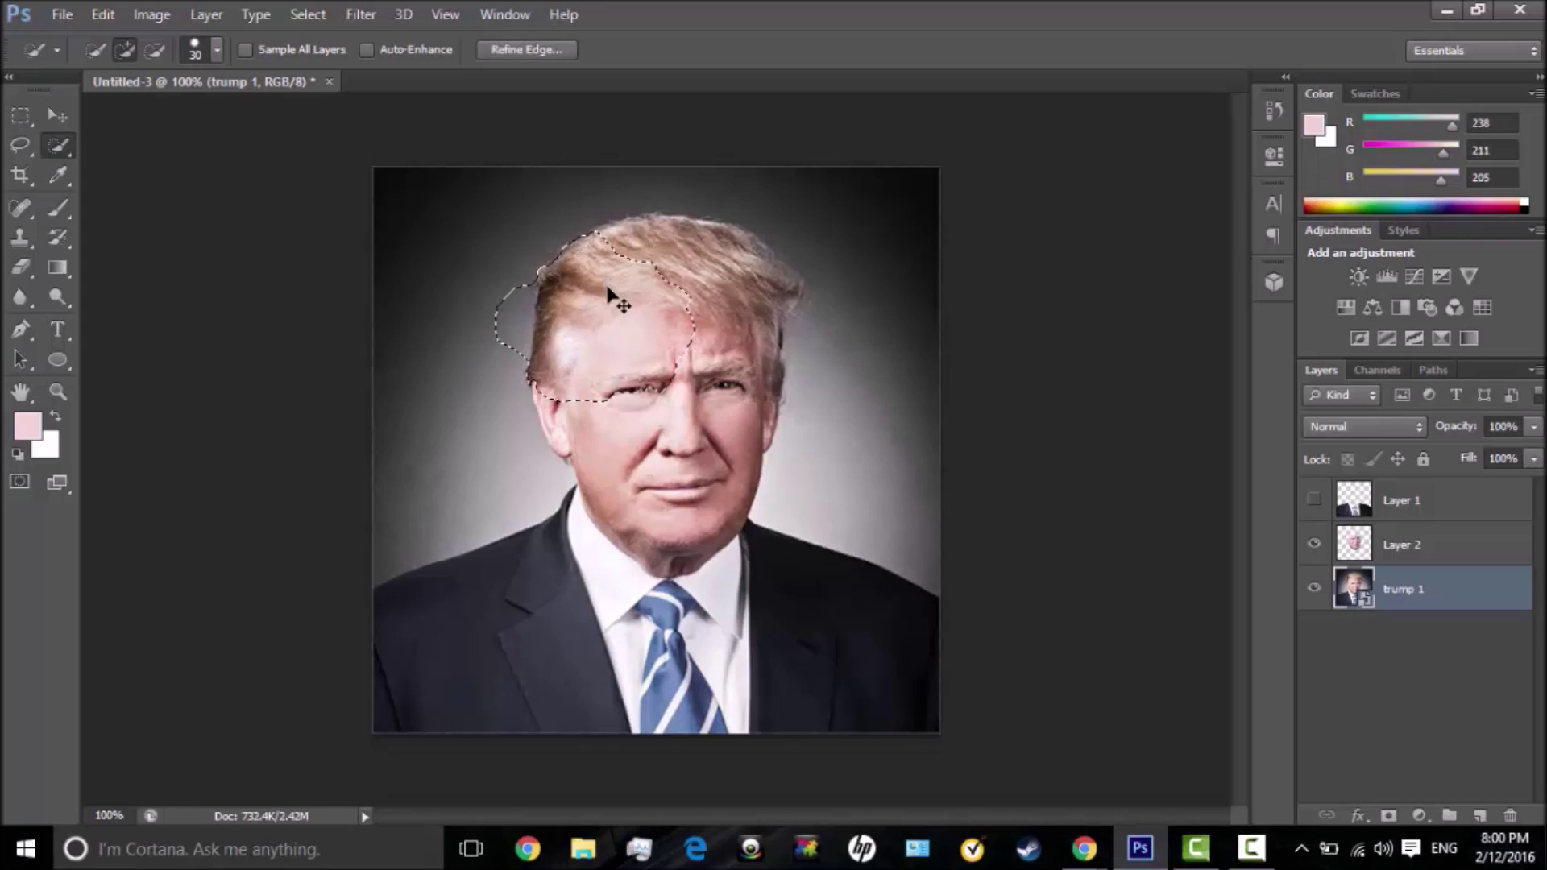
{"action": "key", "text": "ctrl+d"}
{"action": "mouse_move", "coordinate": [545, 362]}
{"action": "left_mouse_down"}
{"action": "mouse_move", "coordinate": [531, 322]}
{"action": "mouse_move", "coordinate": [543, 286]}
{"action": "mouse_move", "coordinate": [600, 246]}
{"action": "mouse_move", "coordinate": [729, 242]}
{"action": "mouse_move", "coordinate": [780, 276]}
{"action": "mouse_move", "coordinate": [807, 330]}
{"action": "mouse_move", "coordinate": [760, 379]}
{"action": "mouse_move", "coordinate": [776, 390]}
{"action": "mouse_move", "coordinate": [712, 226]}
{"action": "mouse_move", "coordinate": [587, 249]}
{"action": "mouse_move", "coordinate": [606, 286]}
{"action": "left_mouse_up"}
{"action": "key", "text": "ctrl+d"}
{"action": "key", "text": "ctrl+d"}
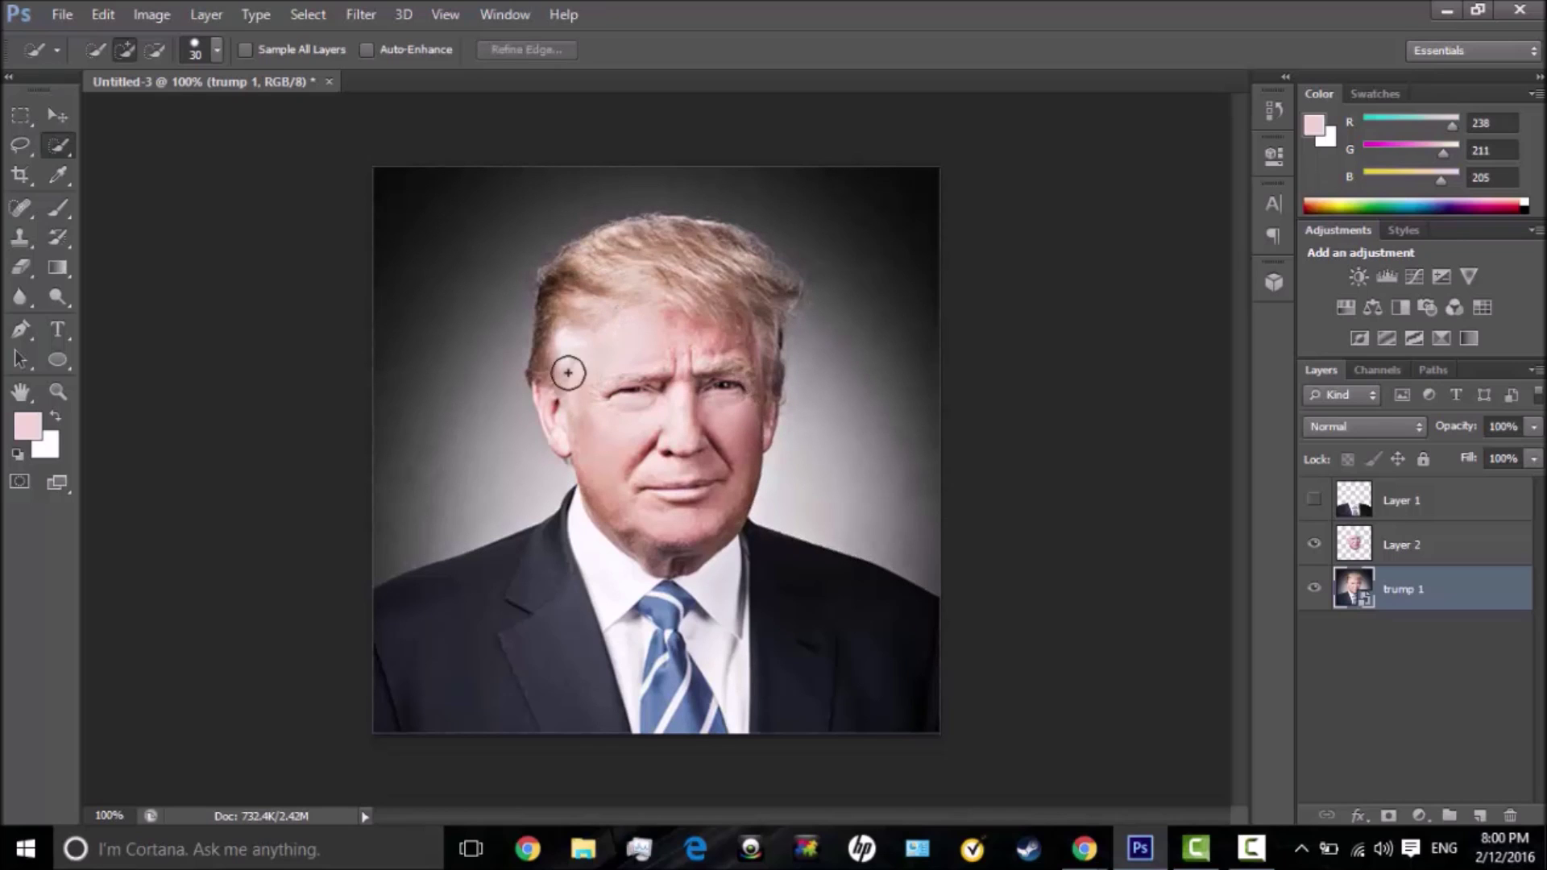
{"action": "mouse_move", "coordinate": [536, 397]}
{"action": "left_mouse_down"}
{"action": "mouse_move", "coordinate": [530, 314]}
{"action": "mouse_move", "coordinate": [567, 256]}
{"action": "mouse_move", "coordinate": [688, 243]}
{"action": "mouse_move", "coordinate": [767, 261]}
{"action": "mouse_move", "coordinate": [819, 299]}
{"action": "left_mouse_up"}
{"action": "key", "text": "ctrl+d"}
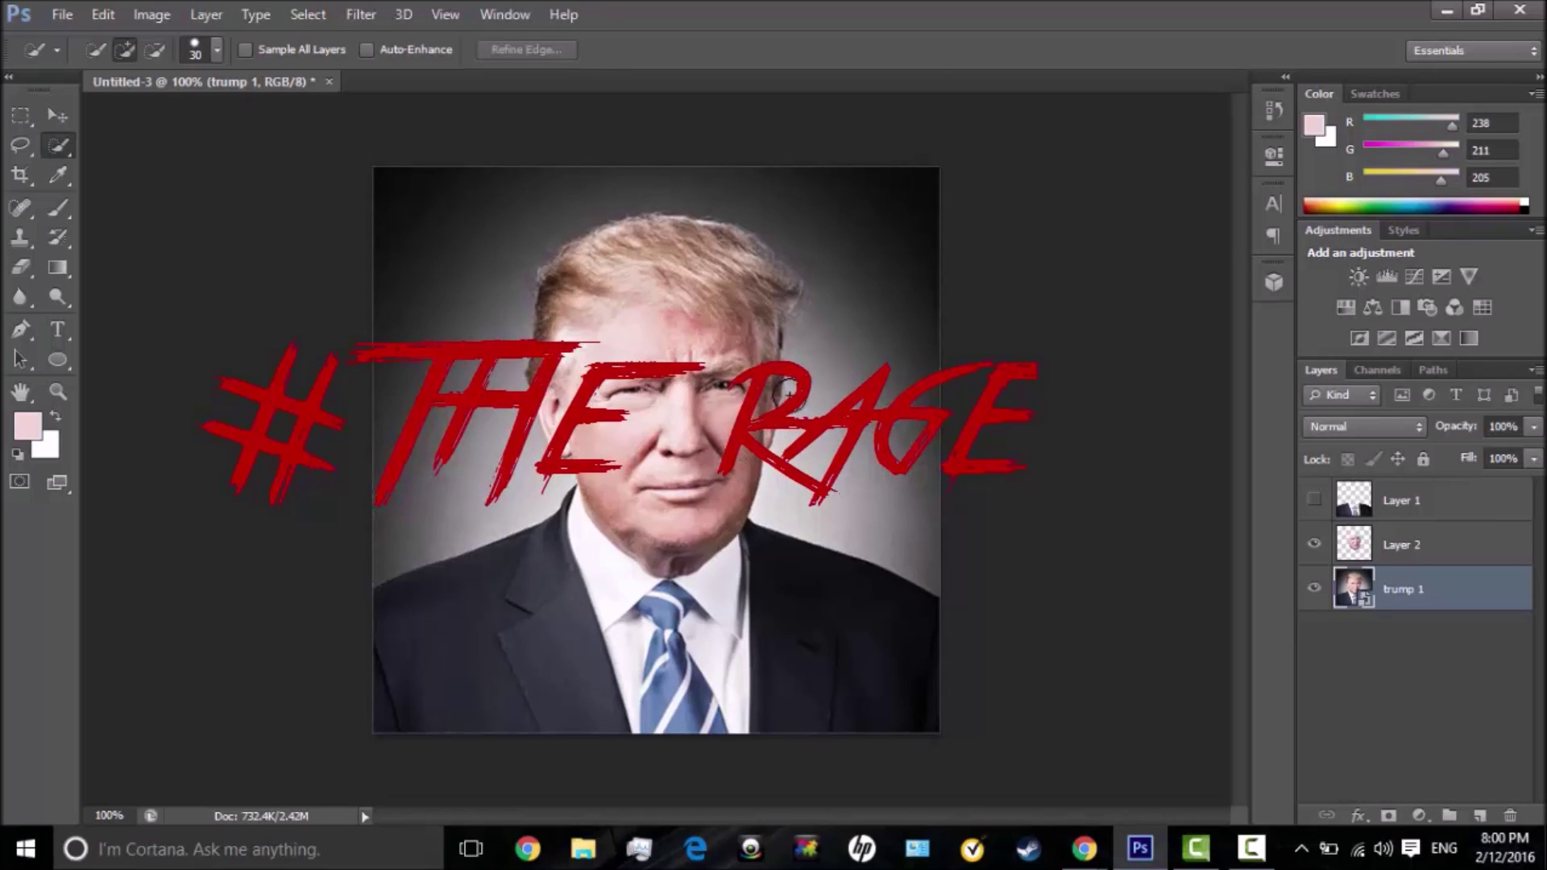
{"action": "mouse_move", "coordinate": [735, 255]}
{"action": "left_mouse_down"}
{"action": "mouse_move", "coordinate": [788, 252]}
{"action": "mouse_move", "coordinate": [780, 297]}
{"action": "left_mouse_up"}
{"action": "key", "text": "ctrl+d"}
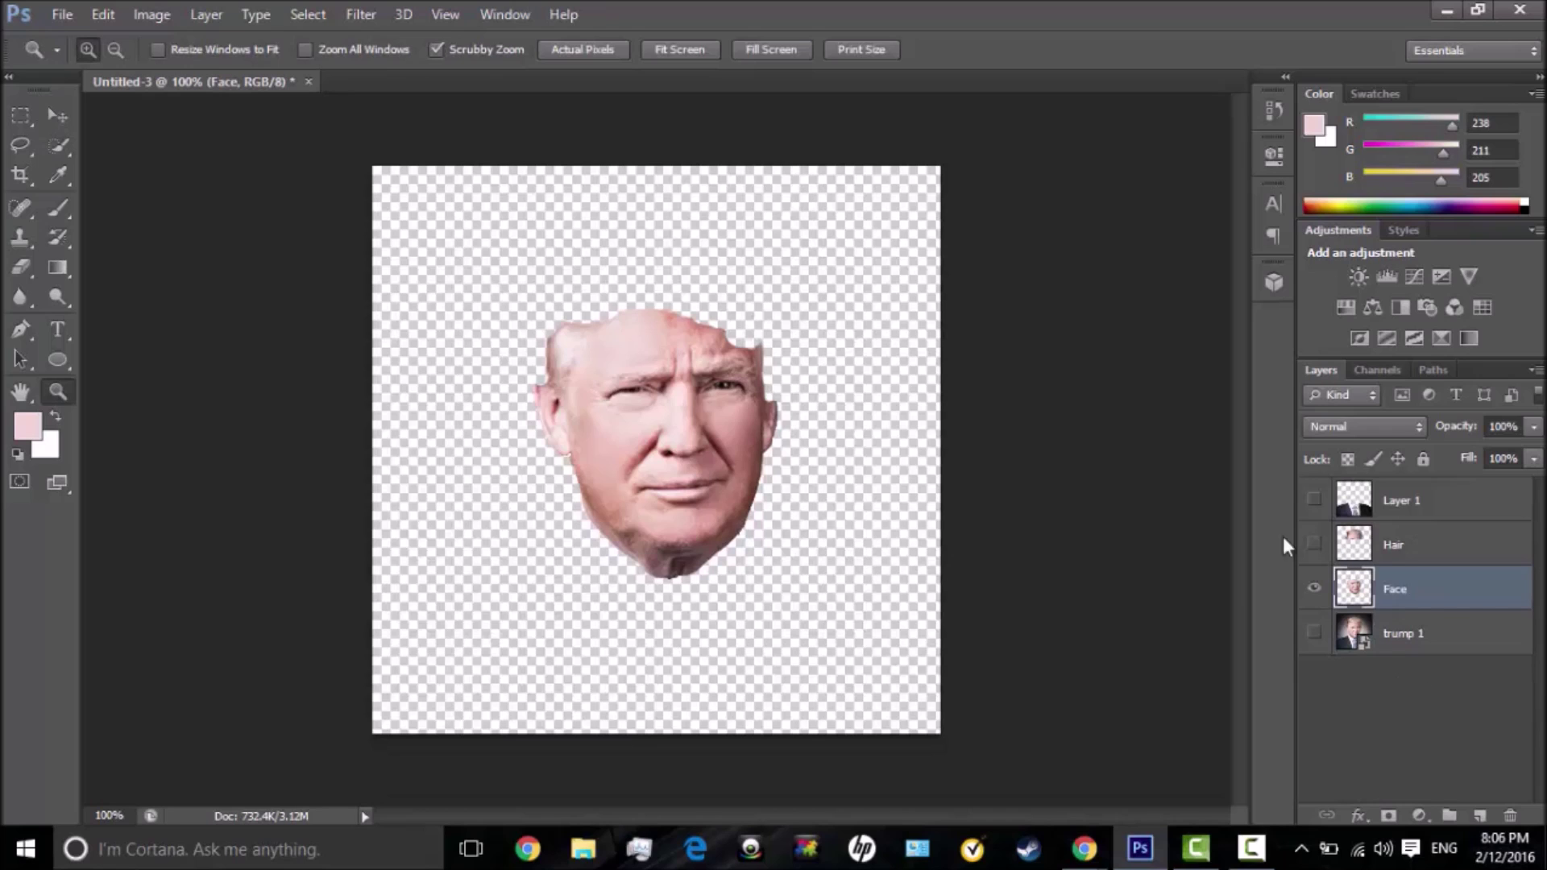
- Inspect the Hair and Face layers by toggling their visibility
{"action": "left_click", "coordinate": [1313, 544]}
{"action": "left_click", "coordinate": [1314, 543]}
{"action": "left_click", "coordinate": [1315, 543]}
{"action": "left_click", "coordinate": [1314, 589]}
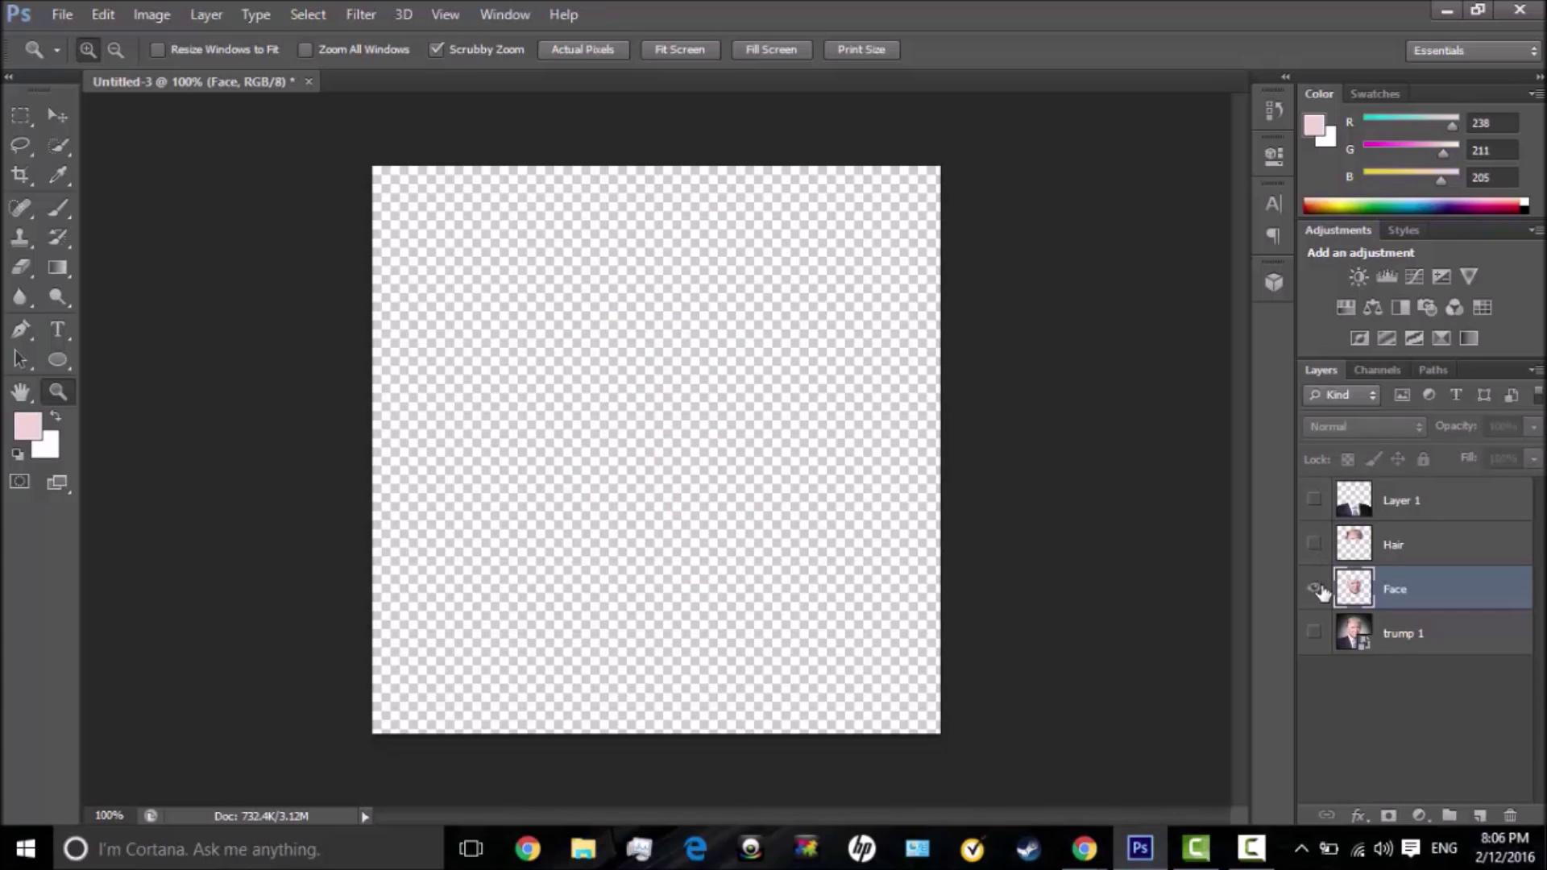
{"action": "left_click", "coordinate": [1314, 589]}
- Show the Hair and Layer 1 layers together with Face, and delete the trump 1 layer
{"action": "left_click", "coordinate": [1314, 544]}
{"action": "left_click", "coordinate": [1314, 501]}
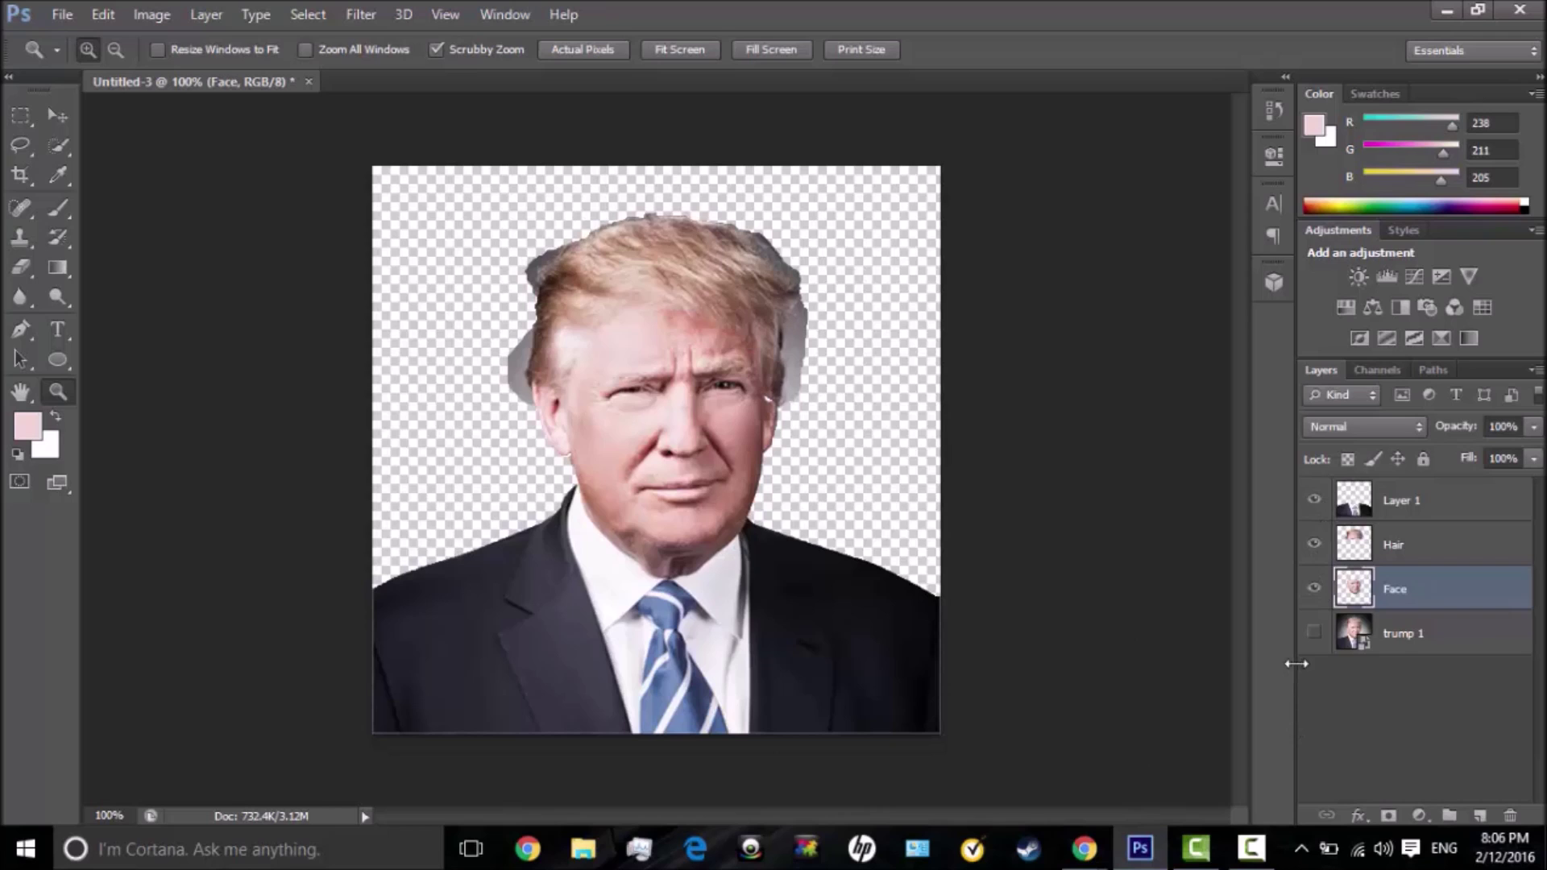
{"action": "left_click", "coordinate": [1342, 637]}
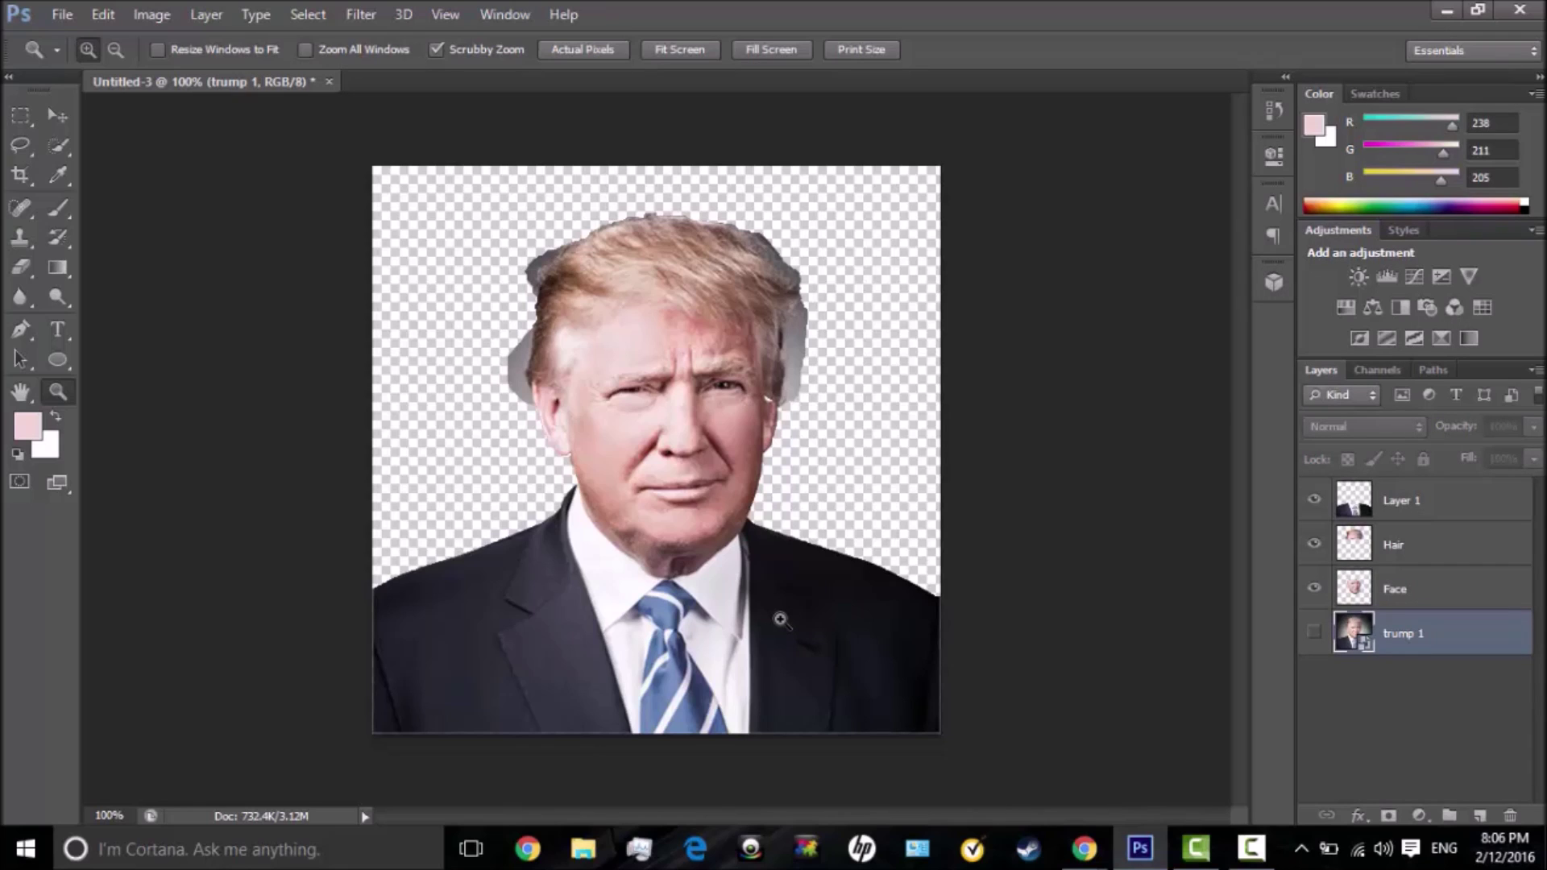
{"action": "key", "text": "Delete"}
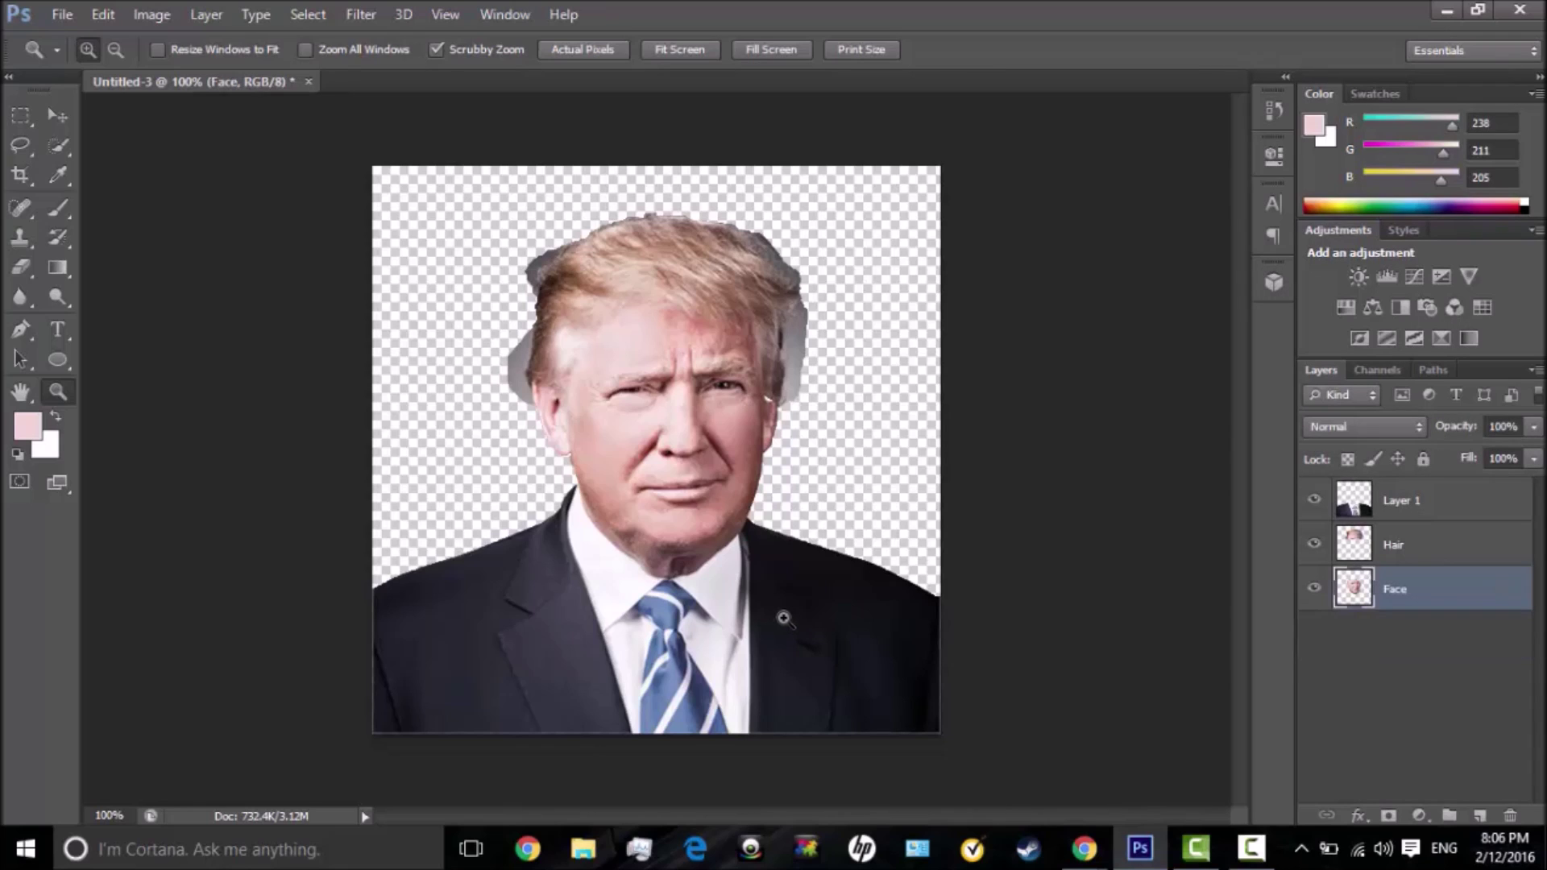
- Show only the Hair layer and activate the Eraser on it
{"action": "left_click", "coordinate": [1355, 553]}
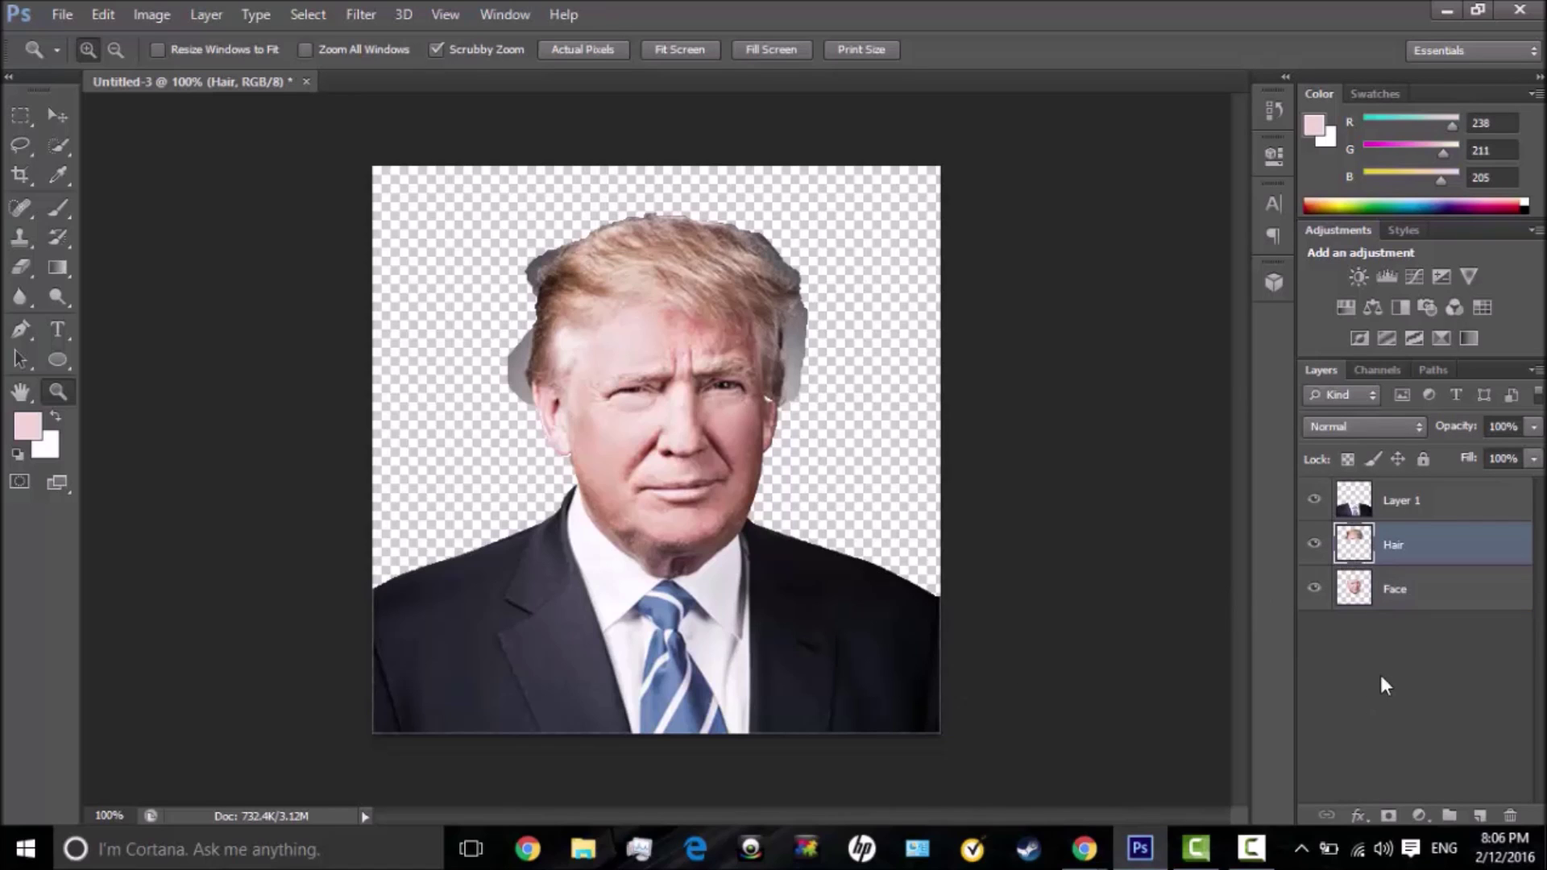
{"action": "left_click", "coordinate": [1314, 543], "text": "alt"}
{"action": "left_click", "coordinate": [590, 493]}
{"action": "left_click", "coordinate": [590, 493]}
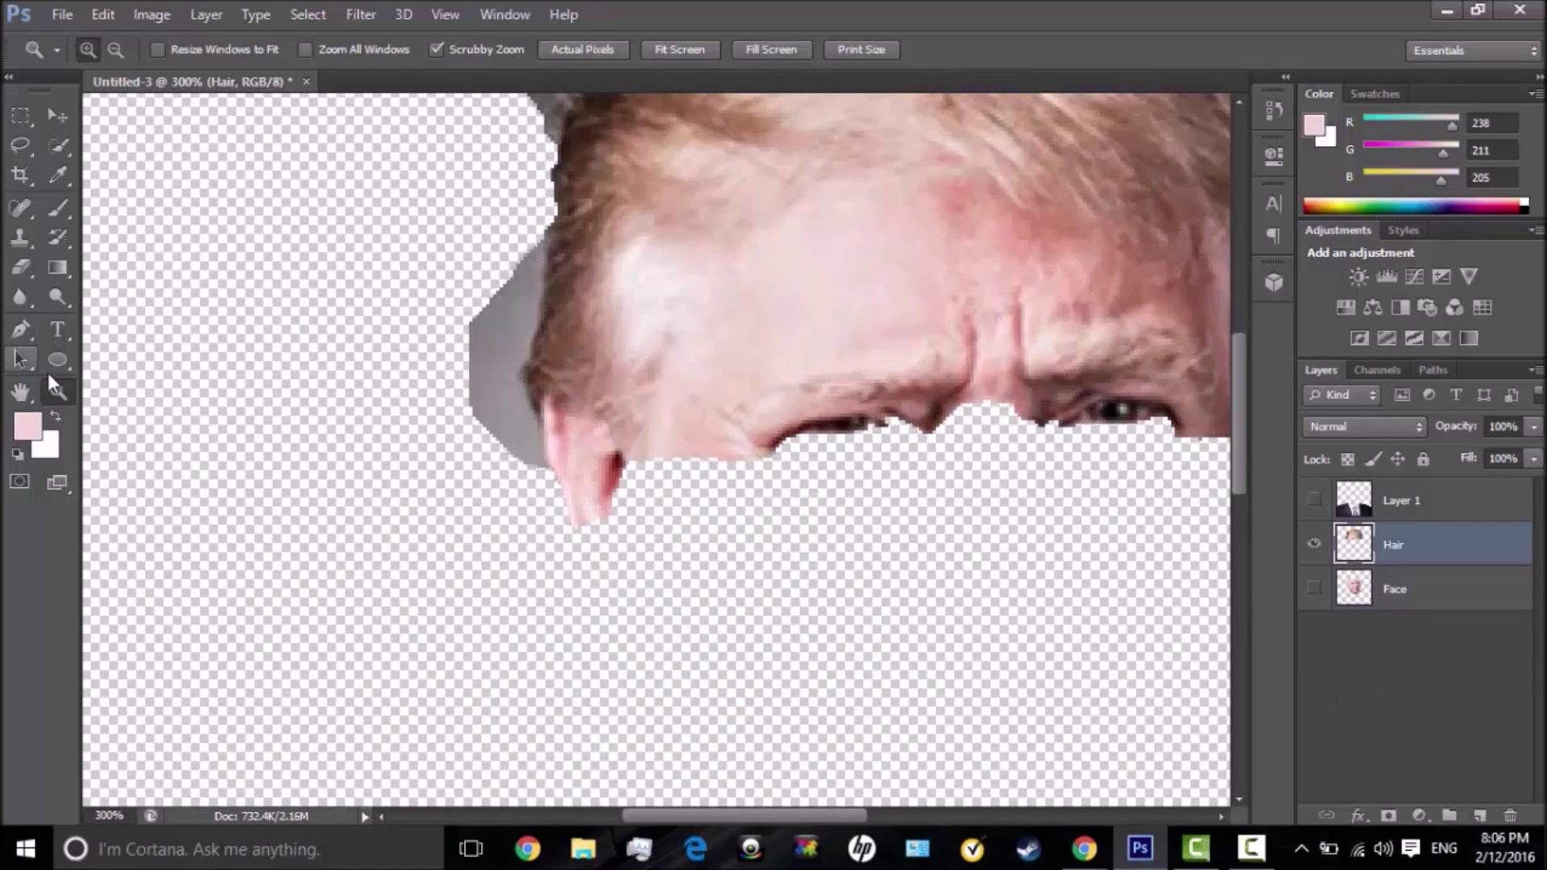
{"action": "left_click", "coordinate": [23, 273]}
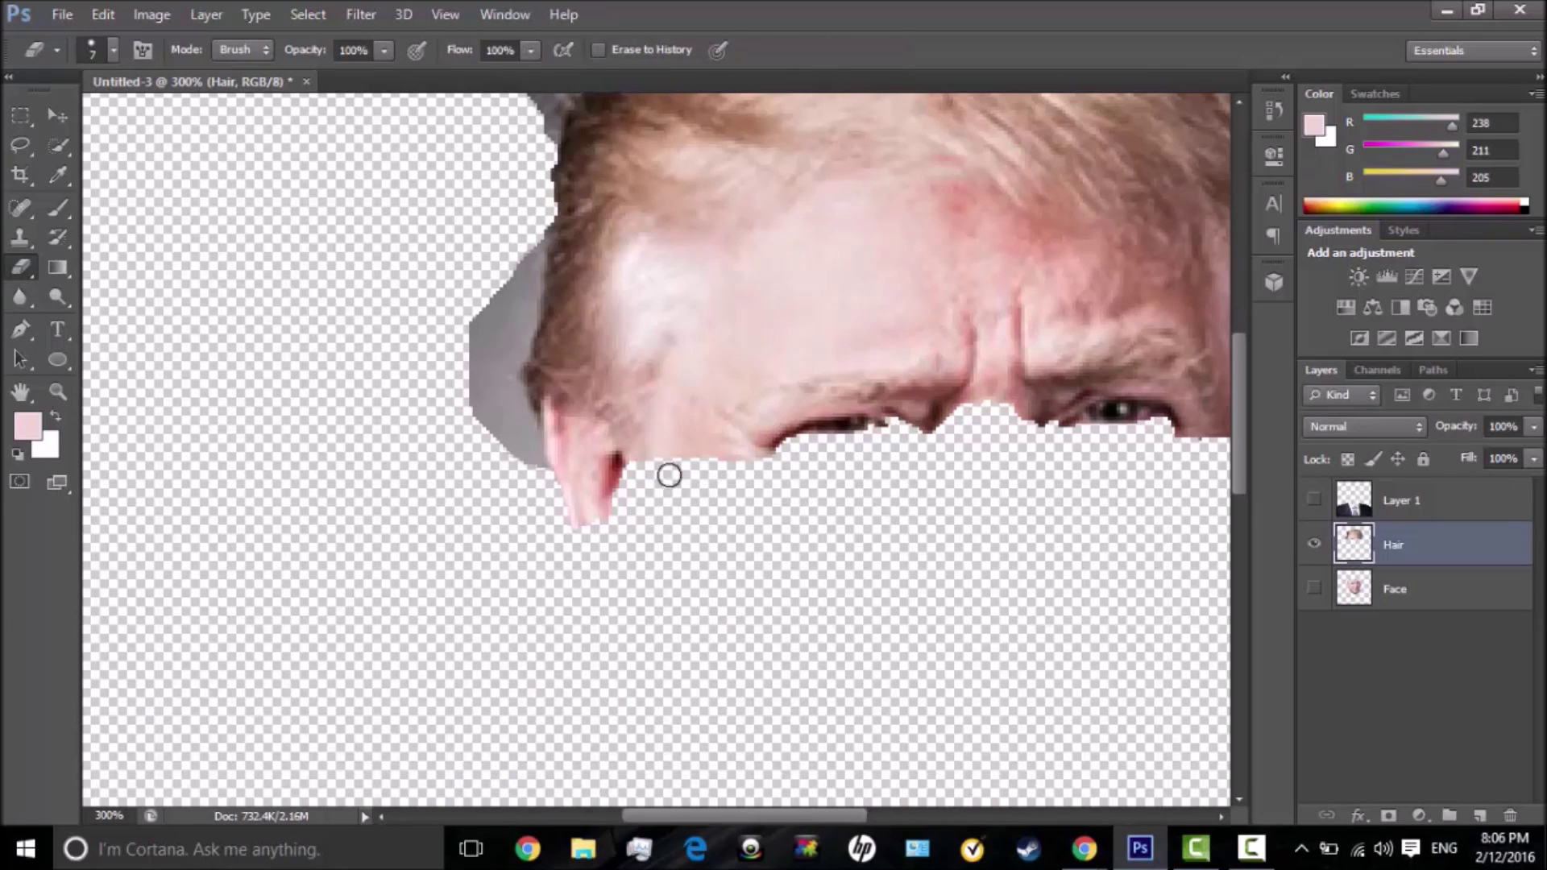
- Try to erase the ear and the temple skin beside the sideburn on the Hair layer, and undo it
{"action": "left_click_drag", "start_coordinate": [580, 504], "coordinate": [548, 426]}
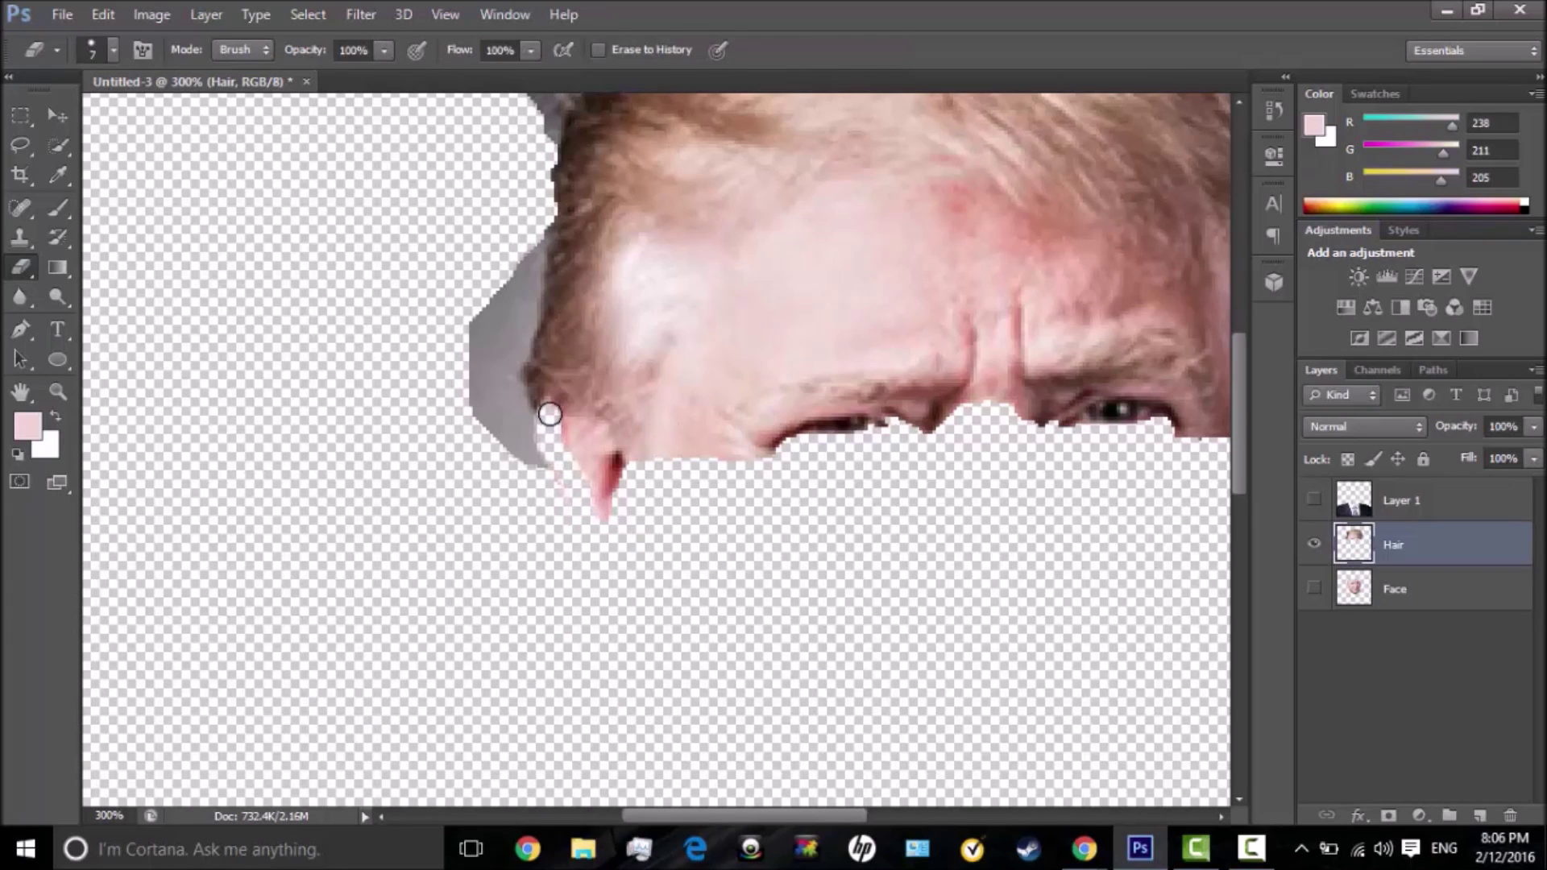
{"action": "mouse_move", "coordinate": [558, 419]}
{"action": "left_mouse_down"}
{"action": "mouse_move", "coordinate": [605, 442]}
{"action": "mouse_move", "coordinate": [616, 464]}
{"action": "mouse_move", "coordinate": [580, 451]}
{"action": "mouse_move", "coordinate": [628, 532]}
{"action": "mouse_move", "coordinate": [644, 442]}
{"action": "mouse_move", "coordinate": [650, 505]}
{"action": "mouse_move", "coordinate": [647, 358]}
{"action": "mouse_move", "coordinate": [622, 439]}
{"action": "mouse_move", "coordinate": [595, 389]}
{"action": "mouse_move", "coordinate": [608, 346]}
{"action": "mouse_move", "coordinate": [594, 297]}
{"action": "mouse_move", "coordinate": [618, 231]}
{"action": "mouse_move", "coordinate": [755, 241]}
{"action": "mouse_move", "coordinate": [820, 192]}
{"action": "mouse_move", "coordinate": [764, 239]}
{"action": "mouse_move", "coordinate": [654, 273]}
{"action": "mouse_move", "coordinate": [682, 254]}
{"action": "mouse_move", "coordinate": [661, 242]}
{"action": "mouse_move", "coordinate": [632, 263]}
{"action": "mouse_move", "coordinate": [718, 254]}
{"action": "mouse_move", "coordinate": [727, 301]}
{"action": "mouse_move", "coordinate": [578, 336]}
{"action": "mouse_move", "coordinate": [633, 352]}
{"action": "mouse_move", "coordinate": [631, 277]}
{"action": "mouse_move", "coordinate": [644, 380]}
{"action": "mouse_move", "coordinate": [671, 417]}
{"action": "left_mouse_up"}
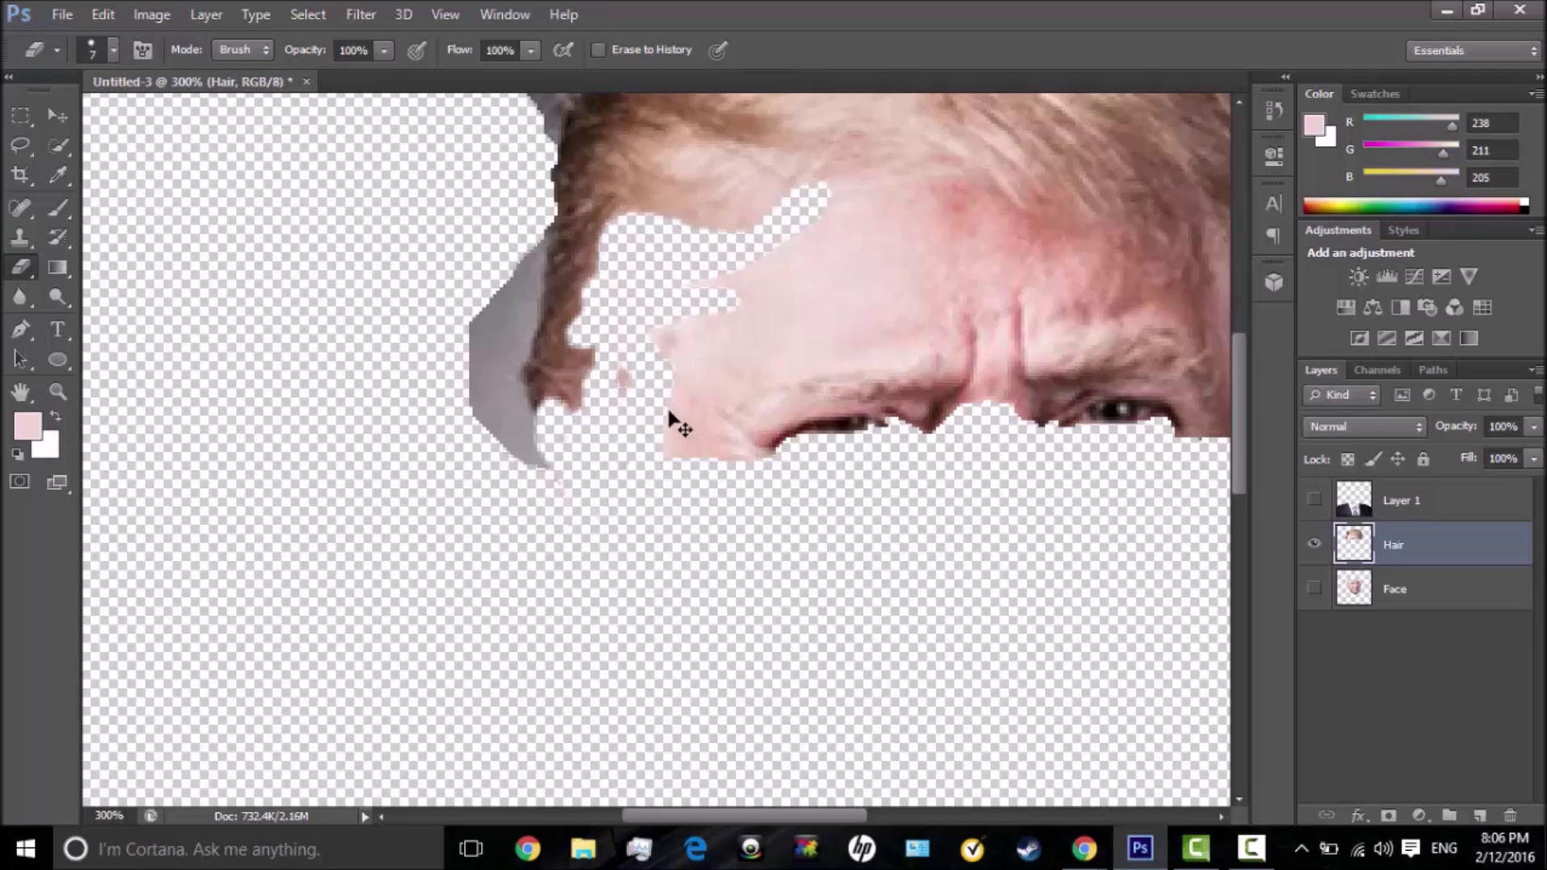
{"action": "key", "text": "ctrl+z"}
- Erase the forehead, eyes, ear and grey background remnants from the Hair layer, keeping only the hair
{"action": "scroll", "coordinate": [829, 524], "scroll_direction": "up", "scroll_amount": 3}
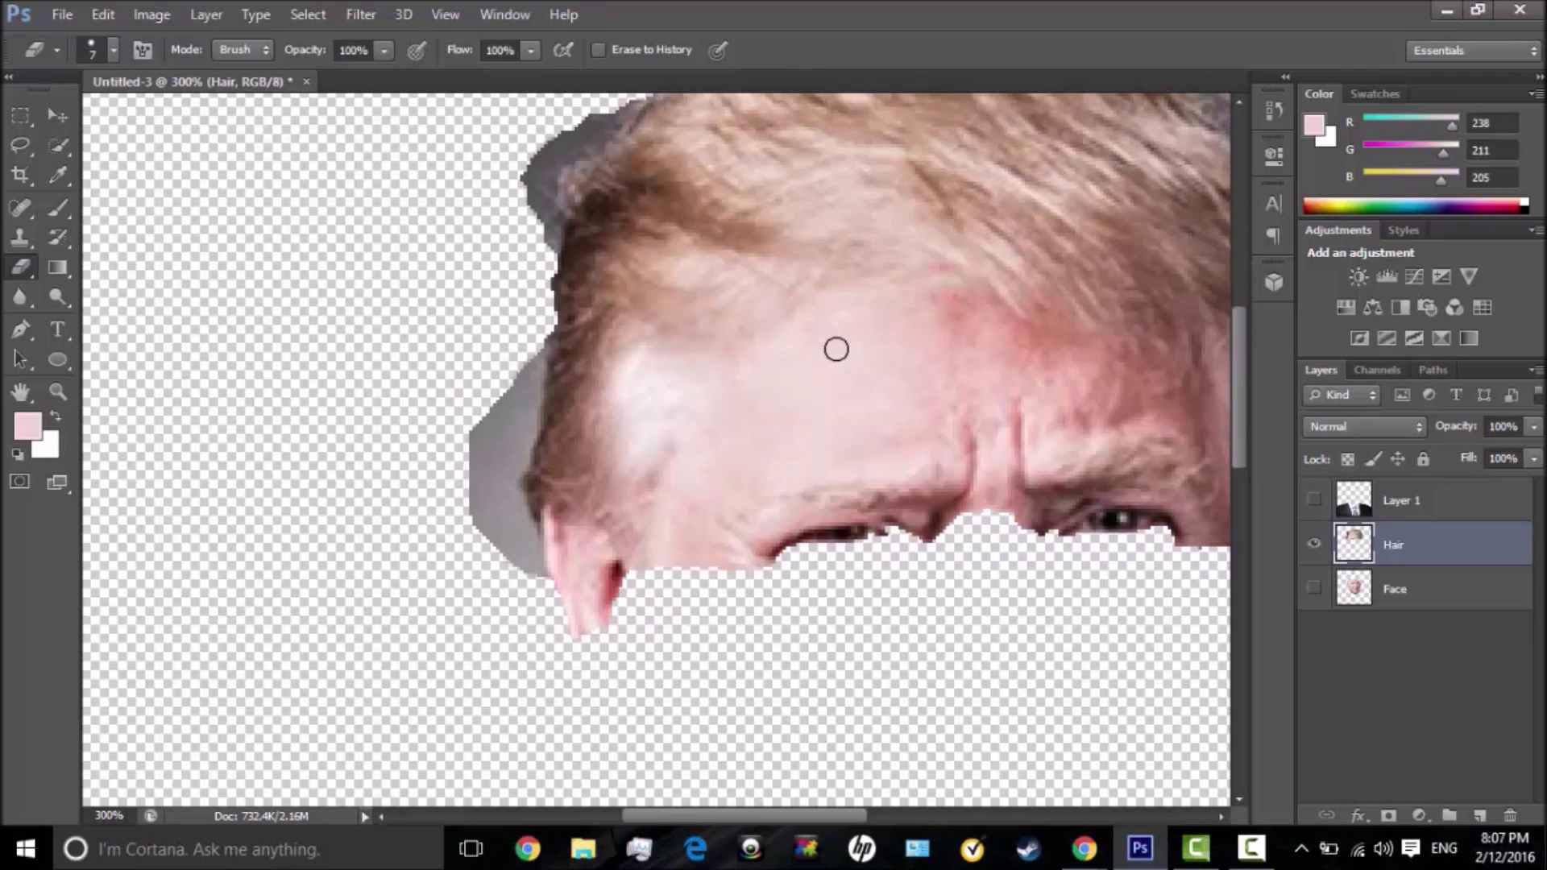
{"action": "mouse_move", "coordinate": [919, 319]}
{"action": "left_mouse_down"}
{"action": "mouse_move", "coordinate": [866, 287]}
{"action": "mouse_move", "coordinate": [826, 294]}
{"action": "mouse_move", "coordinate": [740, 354]}
{"action": "mouse_move", "coordinate": [629, 348]}
{"action": "mouse_move", "coordinate": [600, 446]}
{"action": "mouse_move", "coordinate": [649, 541]}
{"action": "mouse_move", "coordinate": [649, 601]}
{"action": "mouse_move", "coordinate": [862, 503]}
{"action": "mouse_move", "coordinate": [780, 605]}
{"action": "mouse_move", "coordinate": [1025, 436]}
{"action": "mouse_move", "coordinate": [652, 644]}
{"action": "mouse_move", "coordinate": [595, 637]}
{"action": "mouse_move", "coordinate": [561, 575]}
{"action": "mouse_move", "coordinate": [579, 652]}
{"action": "mouse_move", "coordinate": [550, 524]}
{"action": "mouse_move", "coordinate": [644, 550]}
{"action": "mouse_move", "coordinate": [622, 585]}
{"action": "mouse_move", "coordinate": [606, 567]}
{"action": "mouse_move", "coordinate": [618, 592]}
{"action": "mouse_move", "coordinate": [618, 560]}
{"action": "mouse_move", "coordinate": [606, 566]}
{"action": "mouse_move", "coordinate": [600, 617]}
{"action": "mouse_move", "coordinate": [597, 576]}
{"action": "mouse_move", "coordinate": [616, 606]}
{"action": "mouse_move", "coordinate": [591, 557]}
{"action": "mouse_move", "coordinate": [571, 564]}
{"action": "mouse_move", "coordinate": [604, 566]}
{"action": "mouse_move", "coordinate": [624, 539]}
{"action": "mouse_move", "coordinate": [831, 548]}
{"action": "mouse_move", "coordinate": [731, 582]}
{"action": "mouse_move", "coordinate": [933, 571]}
{"action": "mouse_move", "coordinate": [1031, 504]}
{"action": "mouse_move", "coordinate": [1079, 507]}
{"action": "left_mouse_up"}
{"action": "left_click_drag", "start_coordinate": [747, 818], "coordinate": [803, 817]}
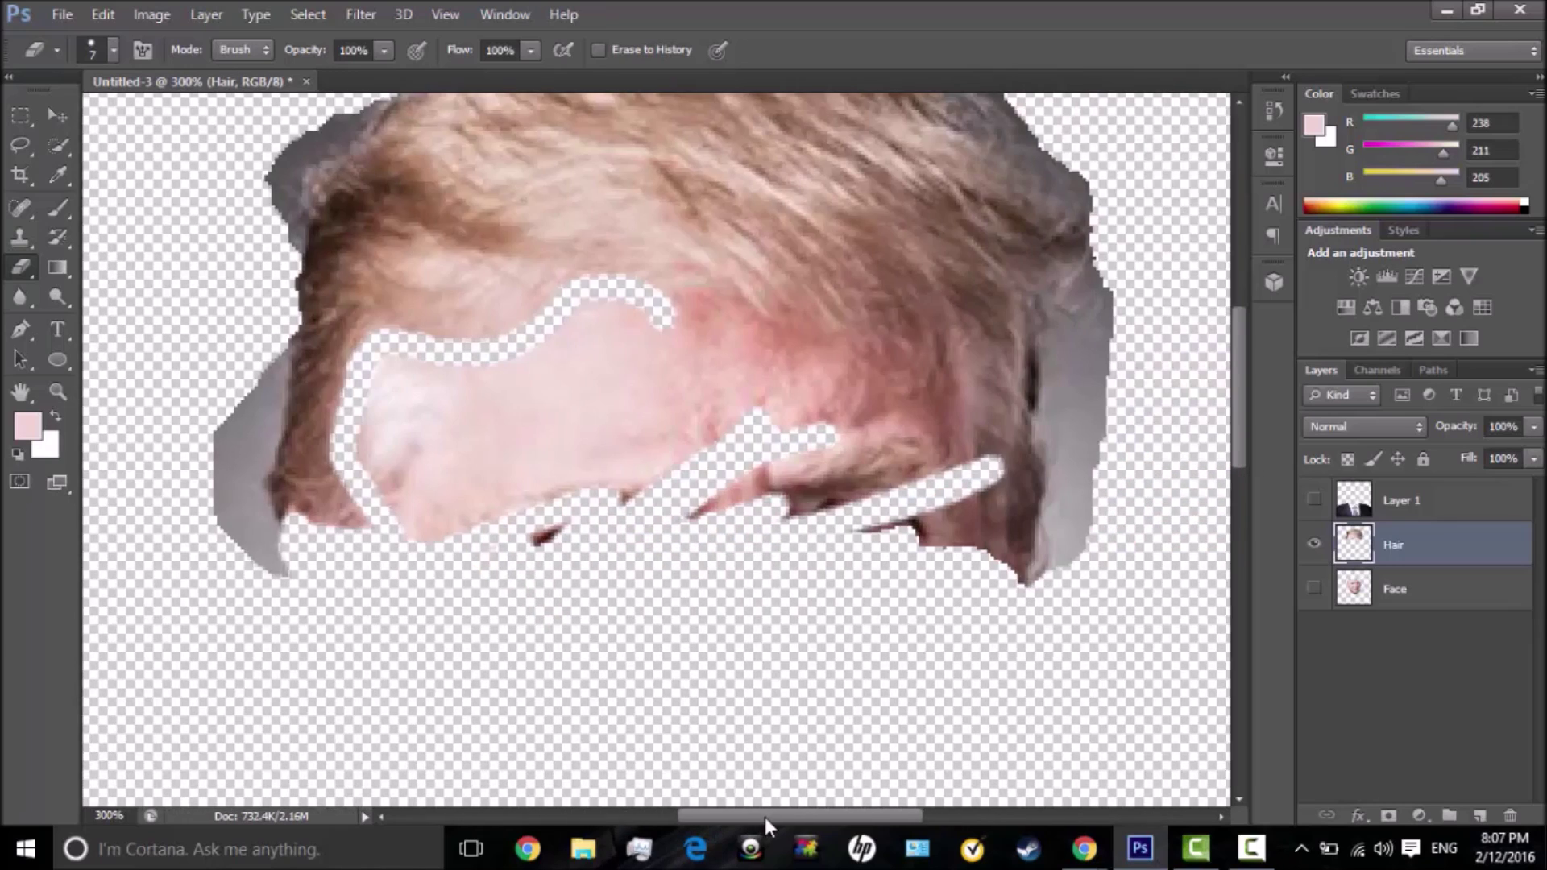
{"action": "mouse_move", "coordinate": [594, 414]}
{"action": "left_mouse_down"}
{"action": "mouse_move", "coordinate": [728, 443]}
{"action": "mouse_move", "coordinate": [809, 386]}
{"action": "mouse_move", "coordinate": [575, 457]}
{"action": "mouse_move", "coordinate": [471, 543]}
{"action": "mouse_move", "coordinate": [665, 511]}
{"action": "mouse_move", "coordinate": [681, 415]}
{"action": "mouse_move", "coordinate": [462, 590]}
{"action": "mouse_move", "coordinate": [507, 567]}
{"action": "mouse_move", "coordinate": [486, 426]}
{"action": "mouse_move", "coordinate": [422, 488]}
{"action": "mouse_move", "coordinate": [412, 563]}
{"action": "mouse_move", "coordinate": [411, 486]}
{"action": "mouse_move", "coordinate": [384, 507]}
{"action": "mouse_move", "coordinate": [372, 429]}
{"action": "left_mouse_up"}
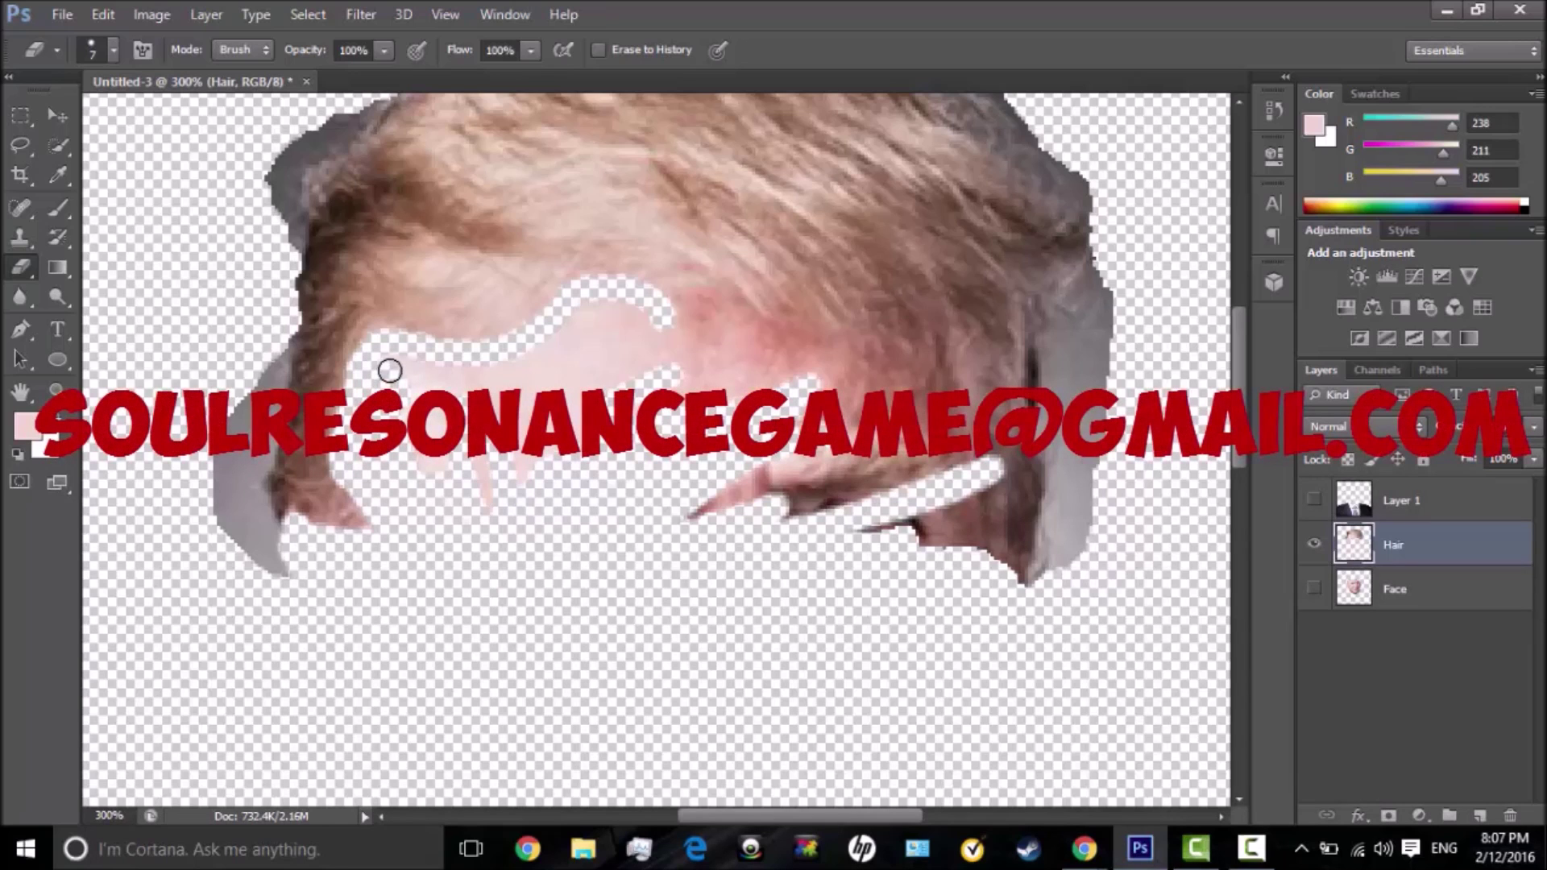
{"action": "mouse_move", "coordinate": [611, 325]}
{"action": "left_mouse_down"}
{"action": "mouse_move", "coordinate": [682, 310]}
{"action": "mouse_move", "coordinate": [677, 288]}
{"action": "mouse_move", "coordinate": [807, 328]}
{"action": "mouse_move", "coordinate": [865, 378]}
{"action": "mouse_move", "coordinate": [920, 396]}
{"action": "mouse_move", "coordinate": [968, 519]}
{"action": "mouse_move", "coordinate": [1004, 500]}
{"action": "left_mouse_up"}
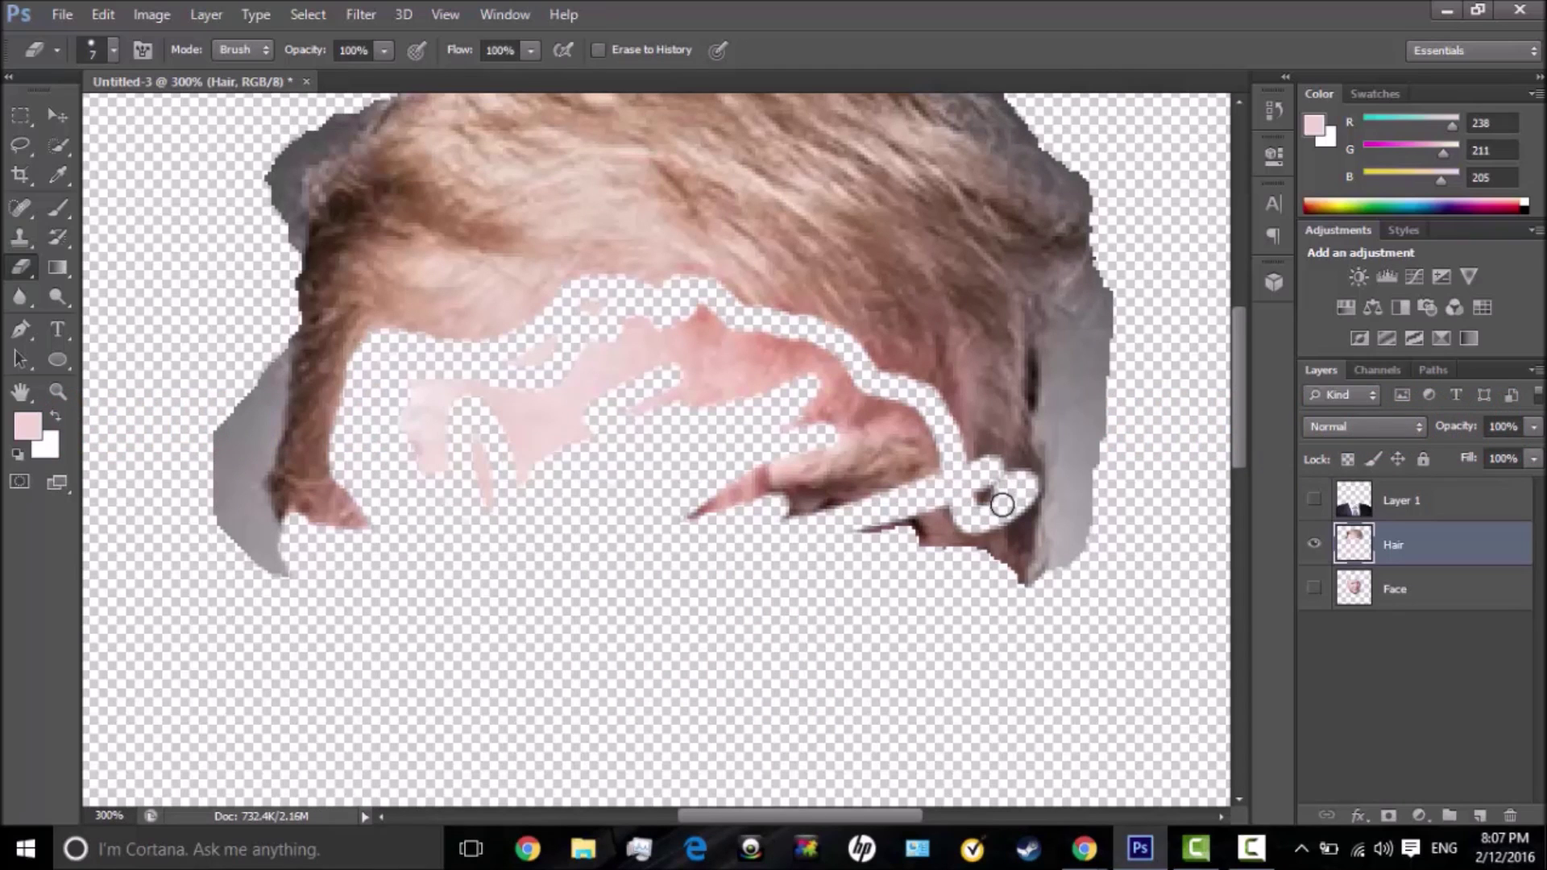
{"action": "key", "text": "ctrl+z"}
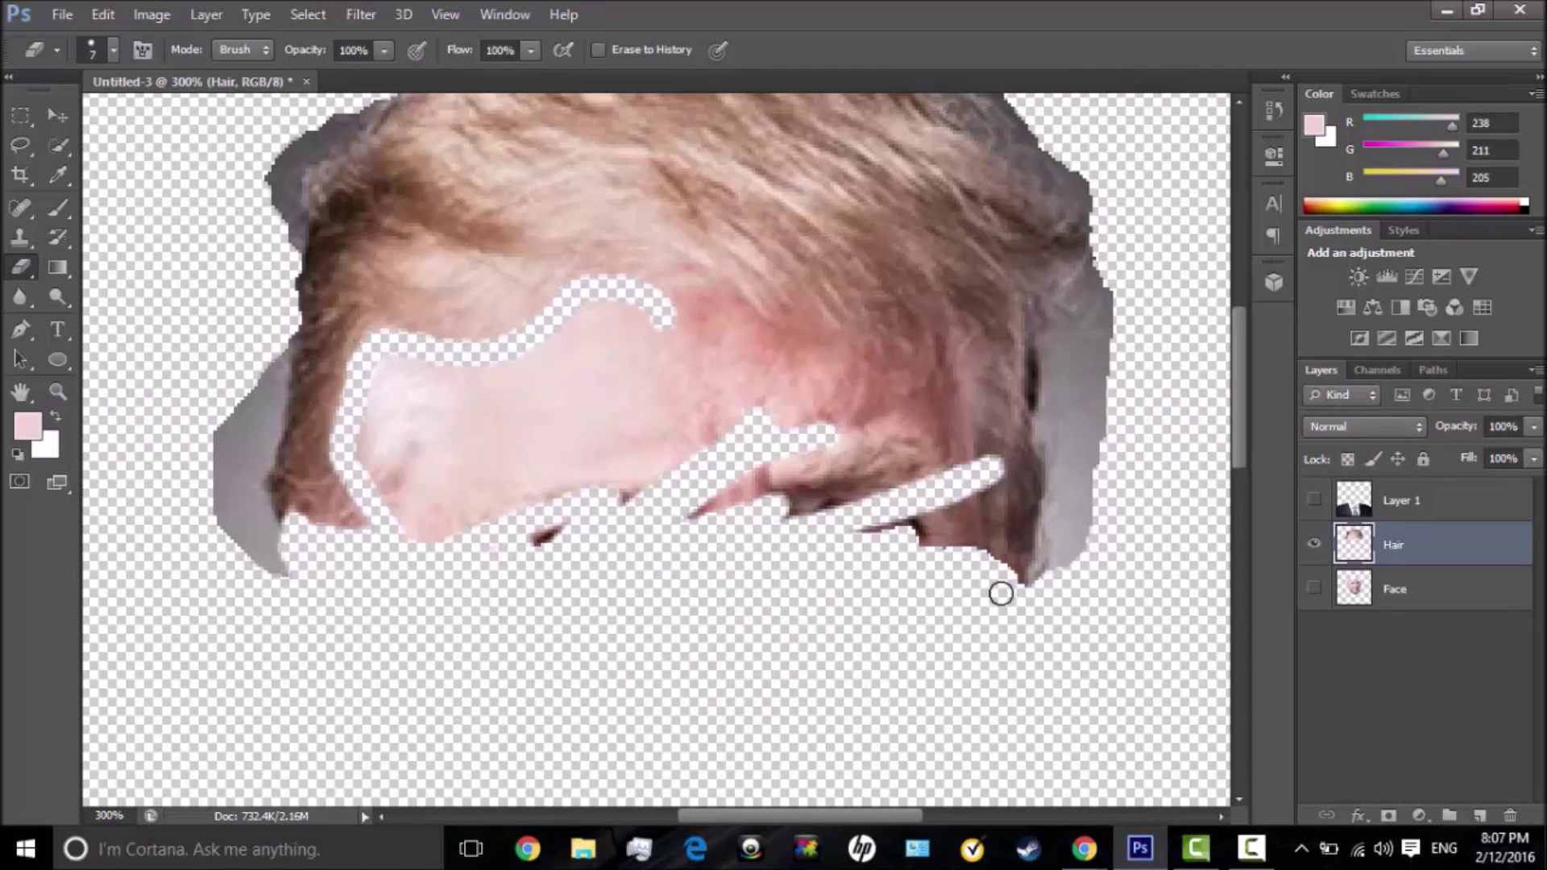
{"action": "left_click_drag", "start_coordinate": [996, 571], "coordinate": [994, 535]}
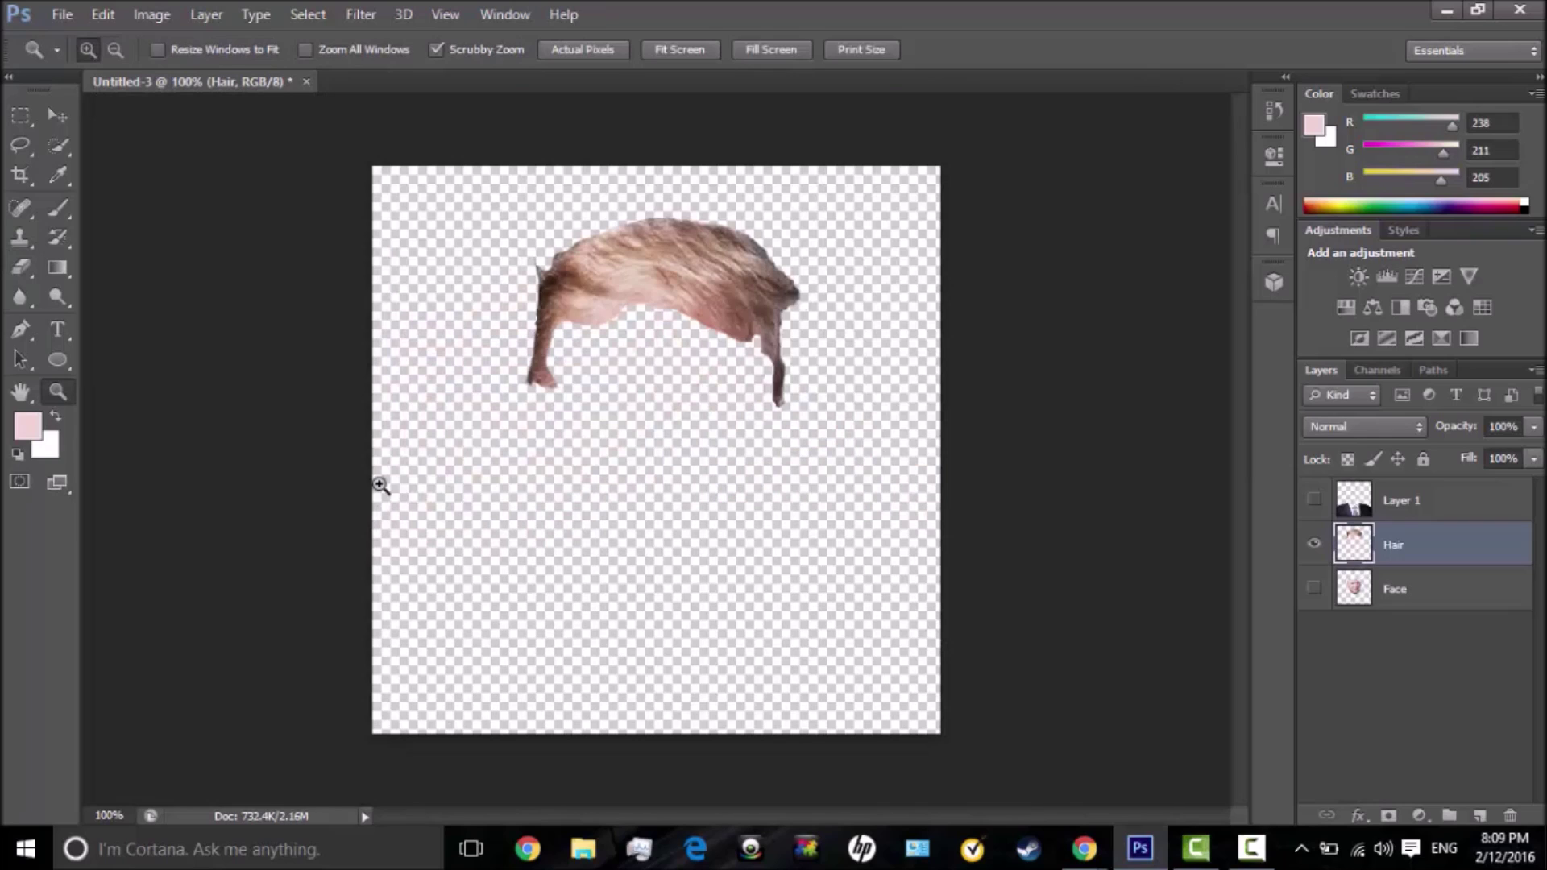
- Show Layer 1 and Face together with Hair, and set the foreground colour to the forehead skin tone #eed5d0
{"action": "left_click", "coordinate": [1314, 500]}
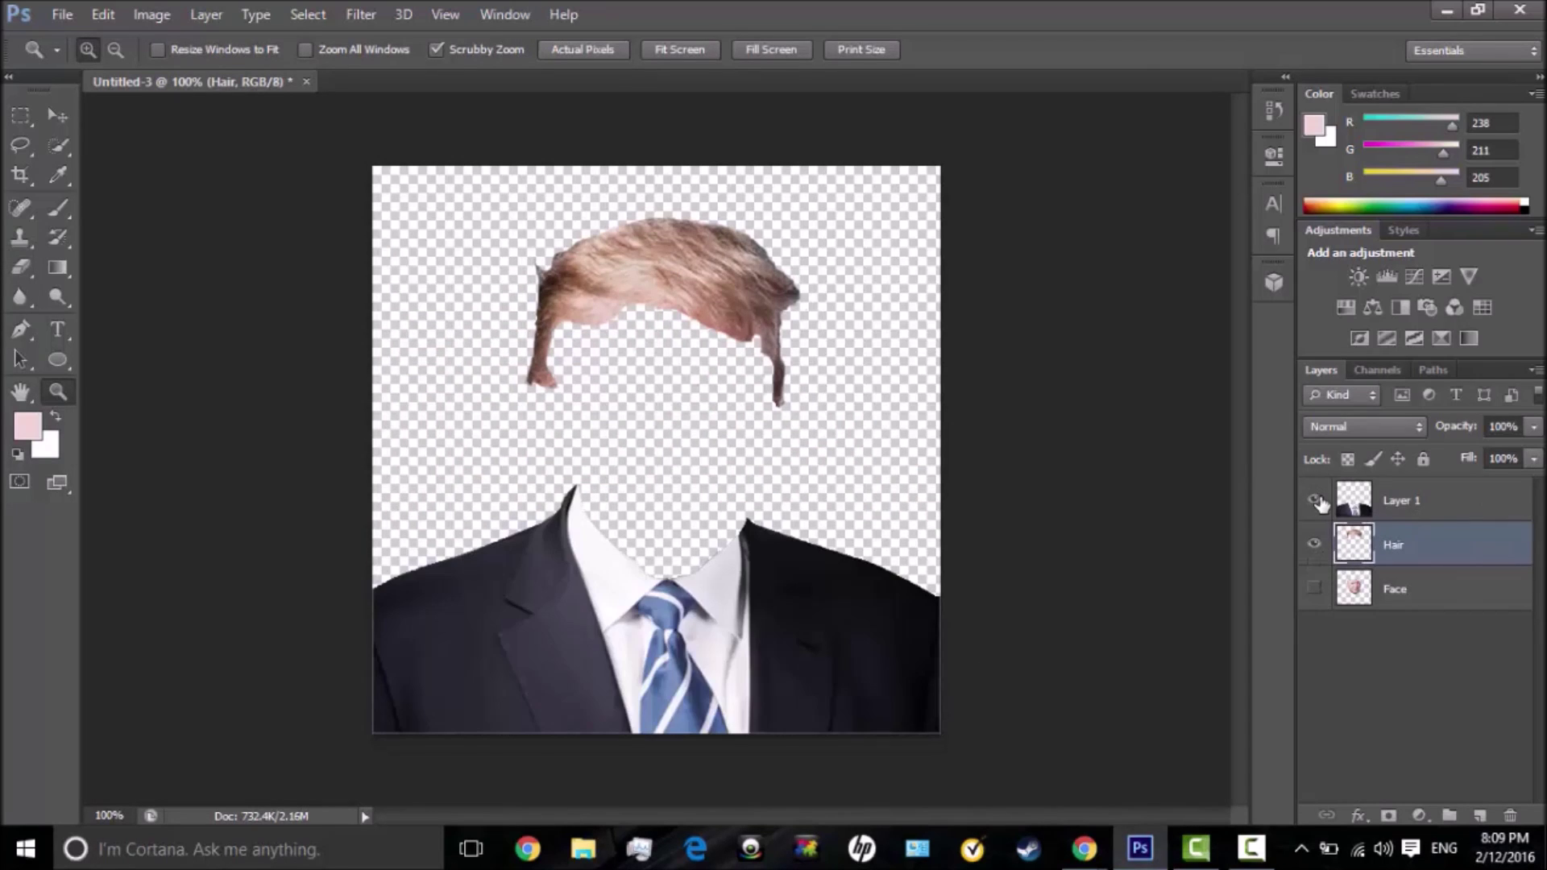
{"action": "left_click", "coordinate": [1316, 604]}
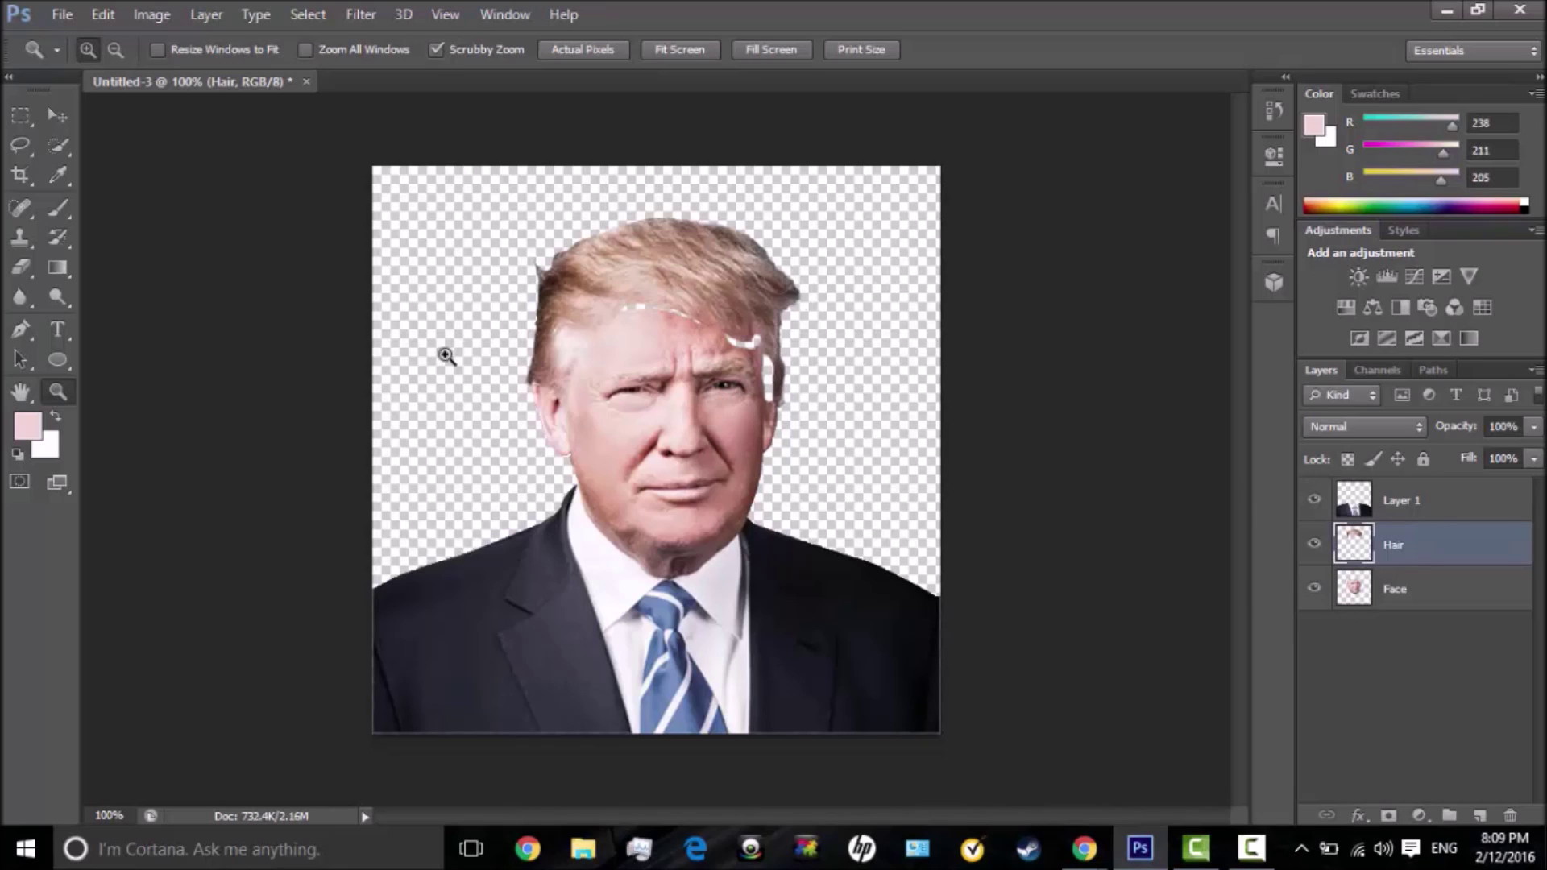
{"action": "left_click", "coordinate": [633, 345]}
{"action": "left_click", "coordinate": [633, 345]}
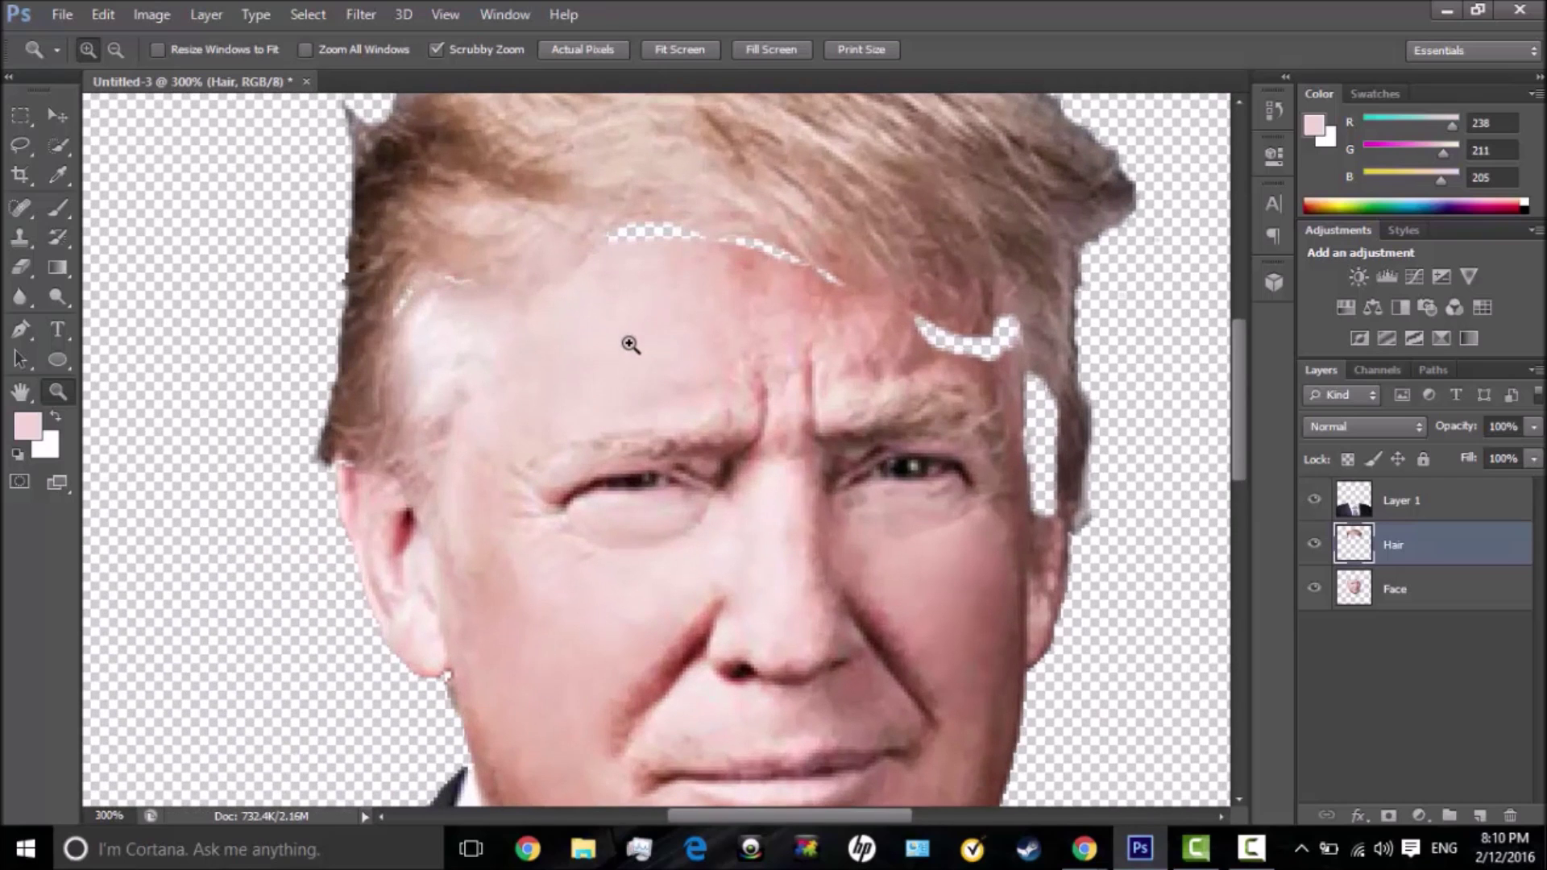
{"action": "left_click", "coordinate": [29, 427]}
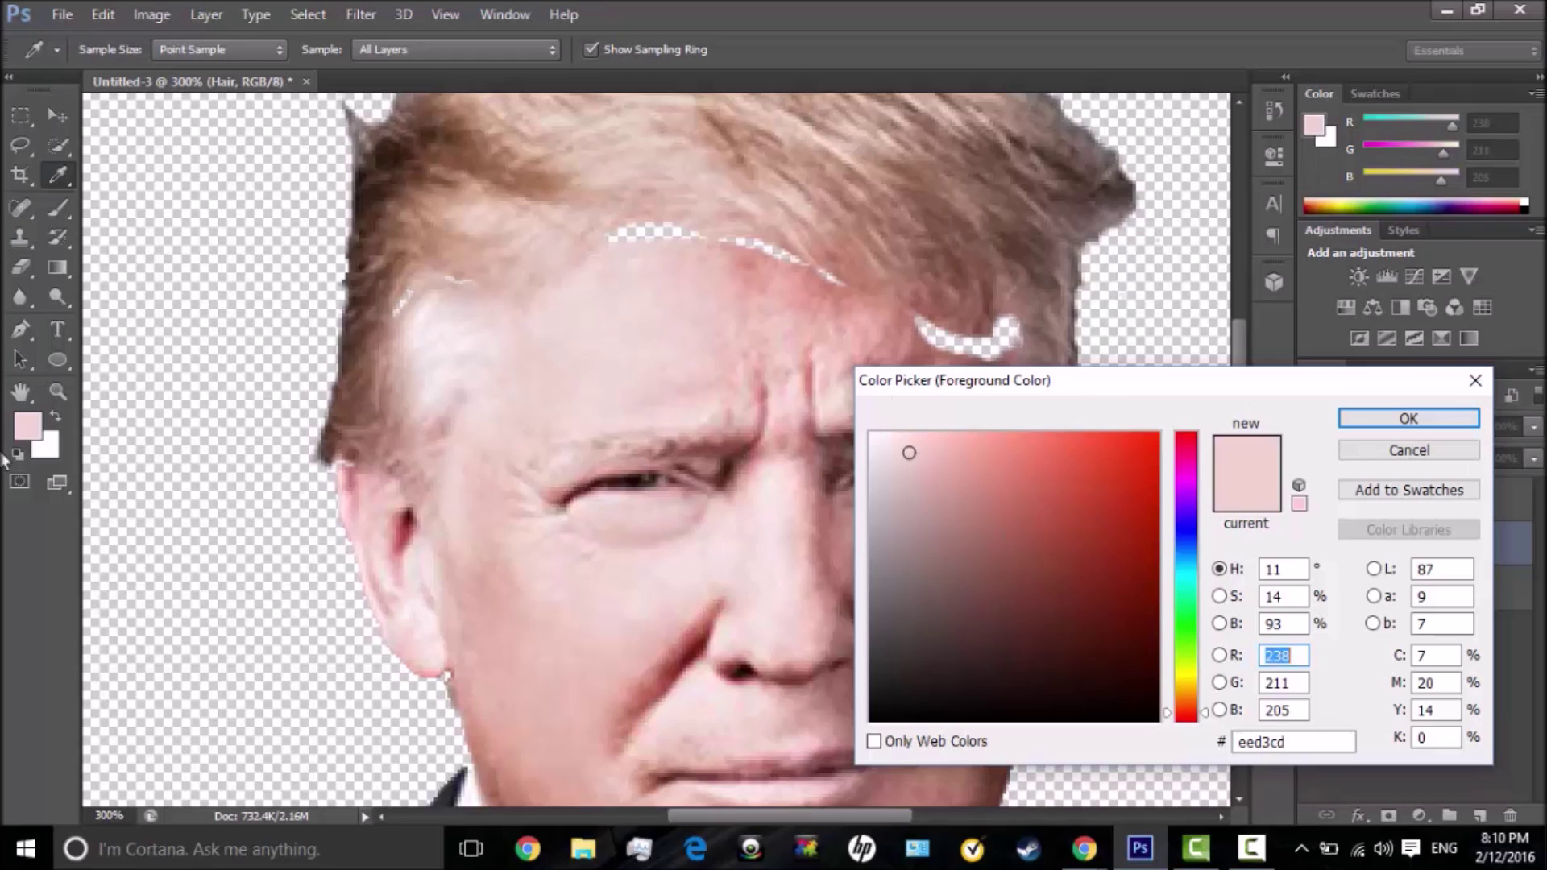
{"action": "left_click", "coordinate": [656, 278]}
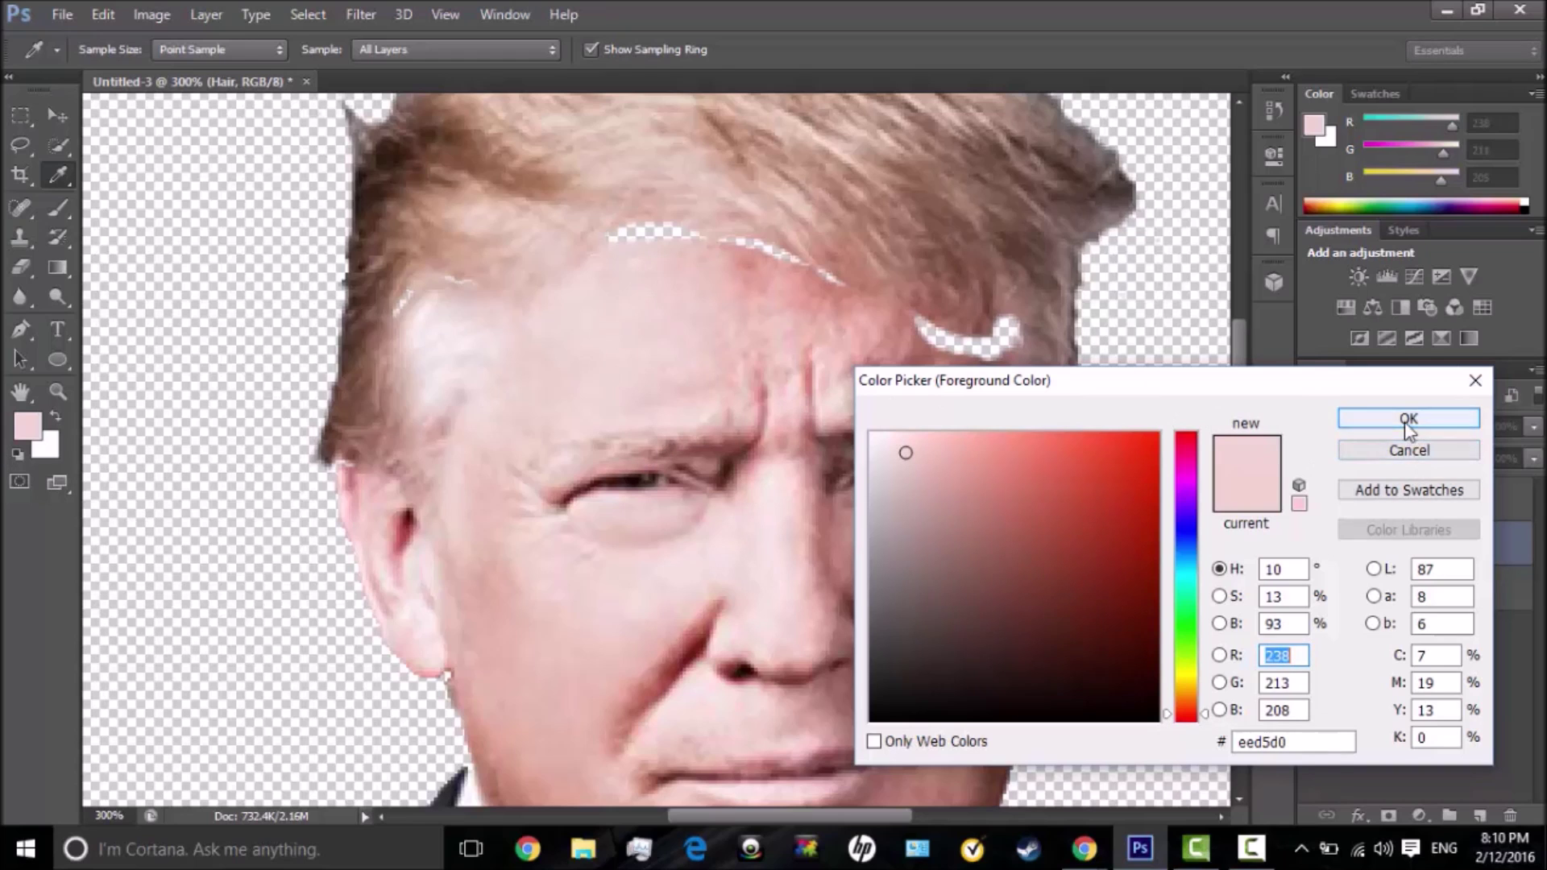
{"action": "left_click", "coordinate": [1406, 419]}
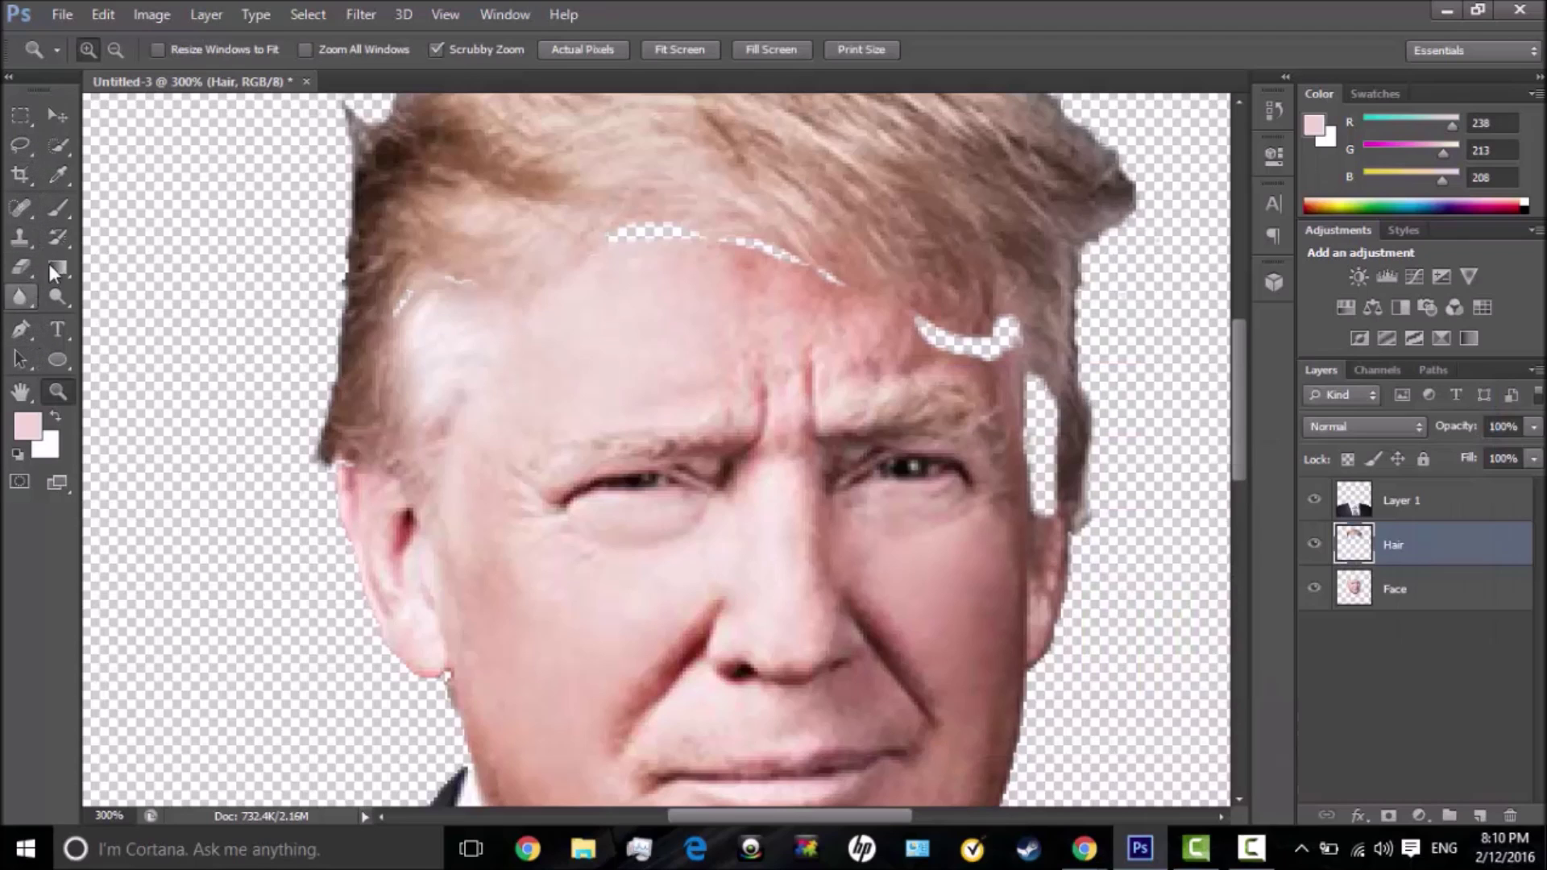
- Brush the sampled skin tone over the transparent gaps along the temple and forehead hairline on the Hair layer
{"action": "left_click", "coordinate": [59, 207]}
{"action": "left_click_drag", "start_coordinate": [400, 317], "coordinate": [466, 281]}
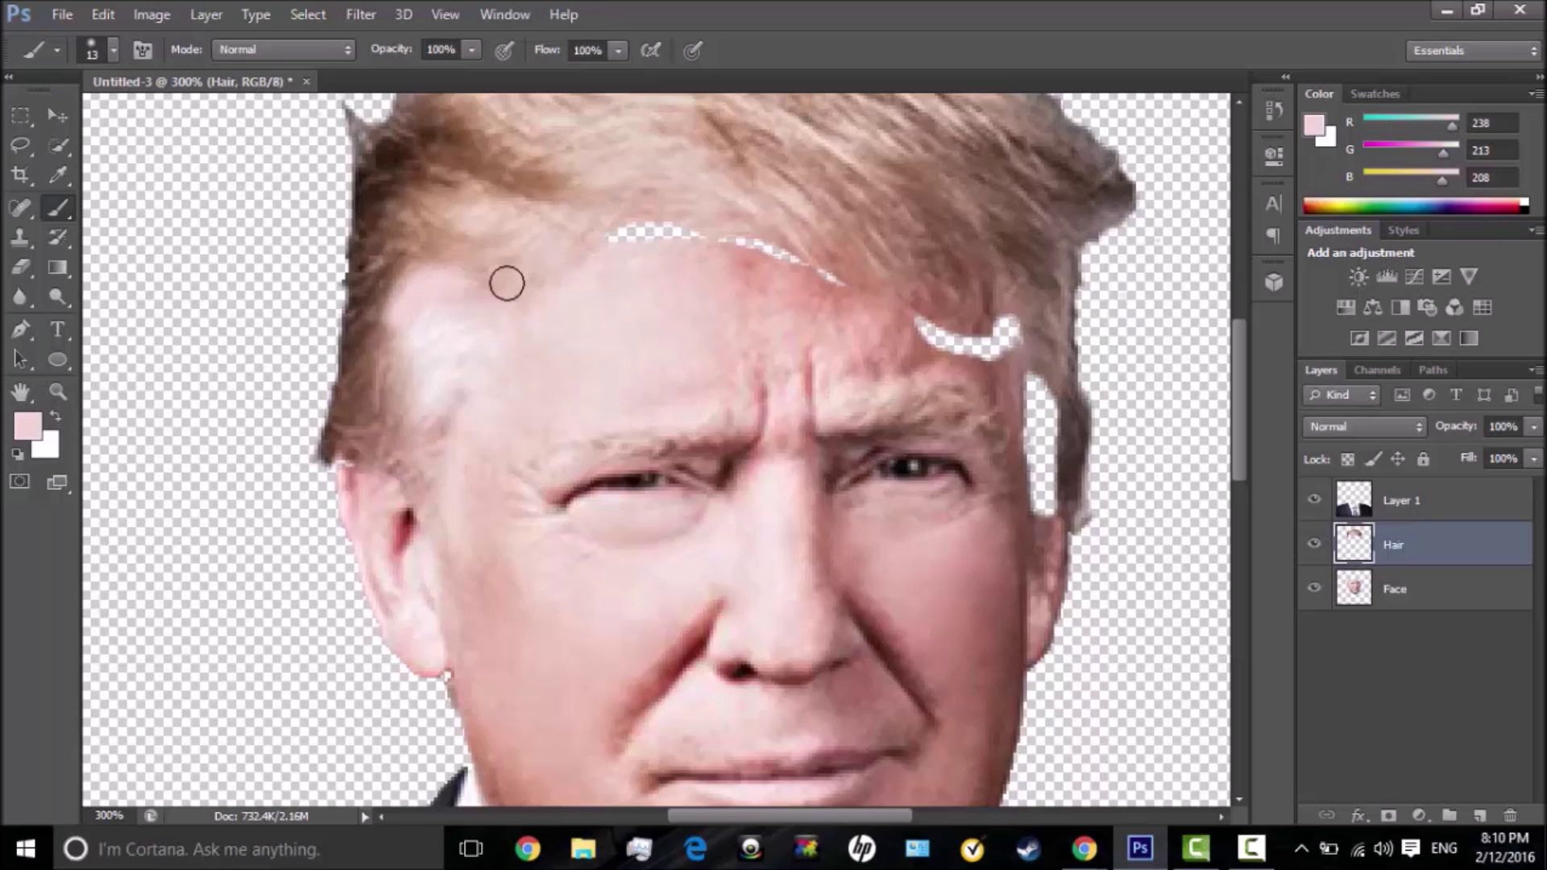
{"action": "left_click_drag", "start_coordinate": [604, 251], "coordinate": [640, 232]}
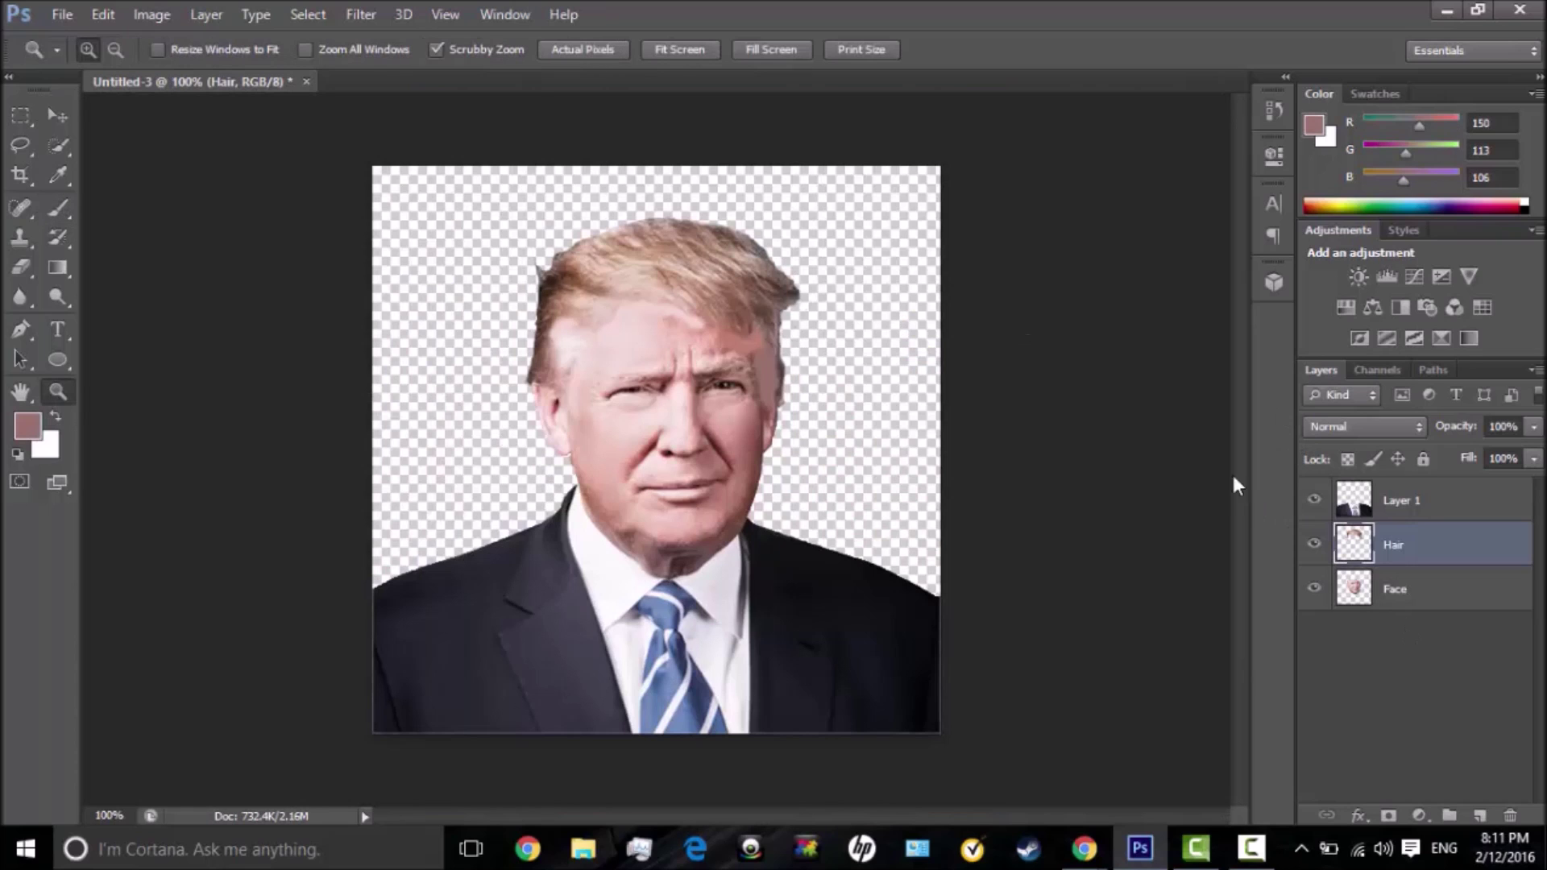
- Hide and show the Face, Hair and Layer 1 layers in turn to check what each one contains
{"action": "left_click", "coordinate": [1314, 589]}
{"action": "left_click", "coordinate": [1315, 588]}
{"action": "left_click", "coordinate": [1315, 544]}
{"action": "left_click", "coordinate": [1315, 544]}
{"action": "left_click", "coordinate": [1314, 545]}
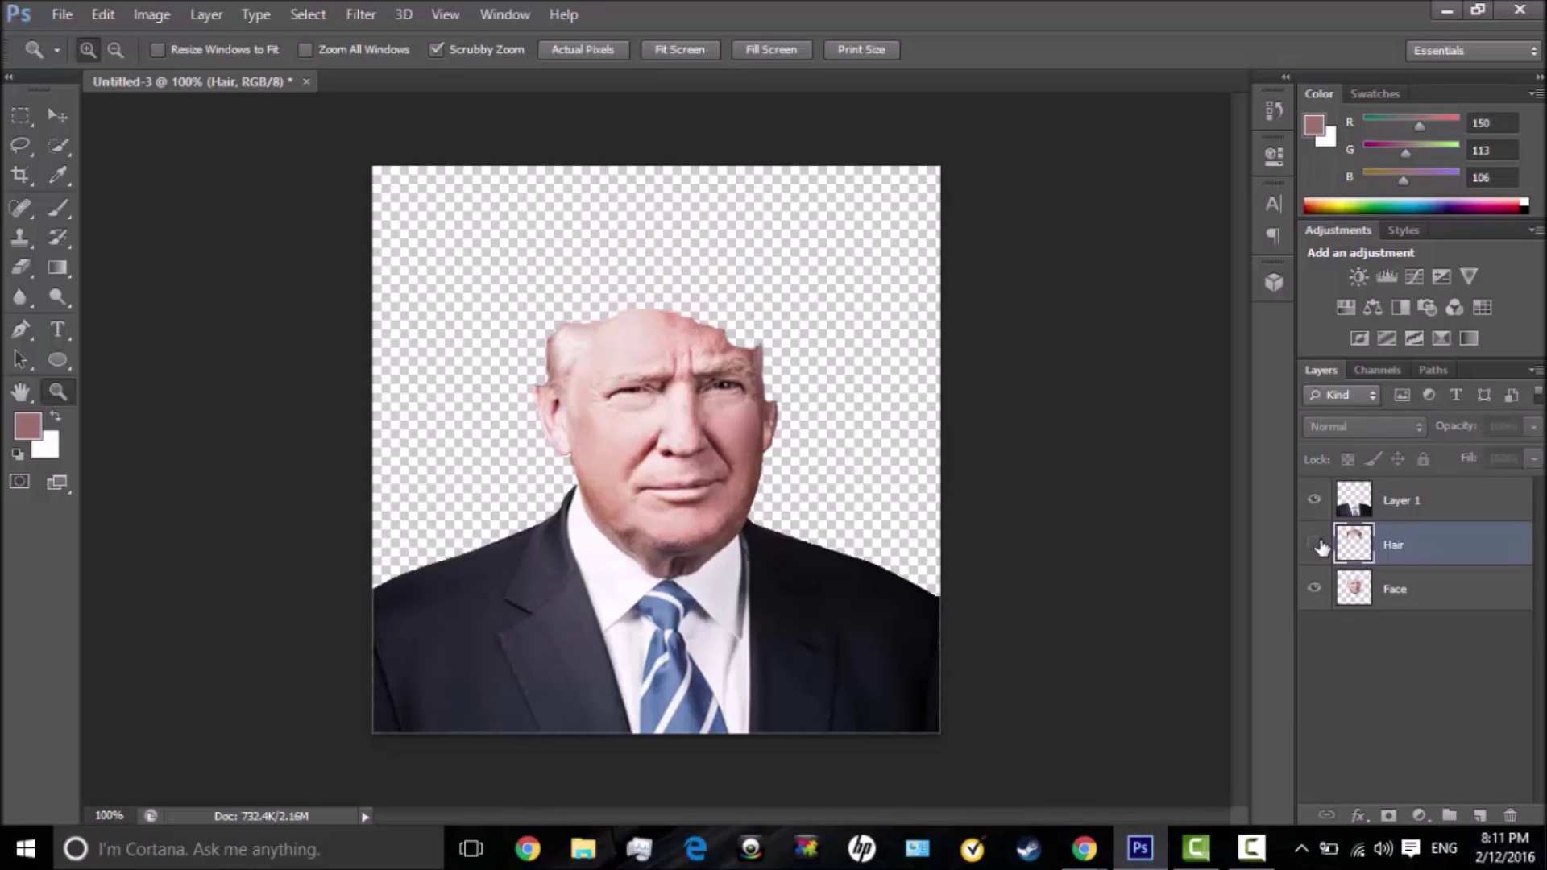
{"action": "left_click", "coordinate": [1315, 544]}
{"action": "left_click", "coordinate": [1315, 501]}
{"action": "left_click", "coordinate": [1315, 501]}
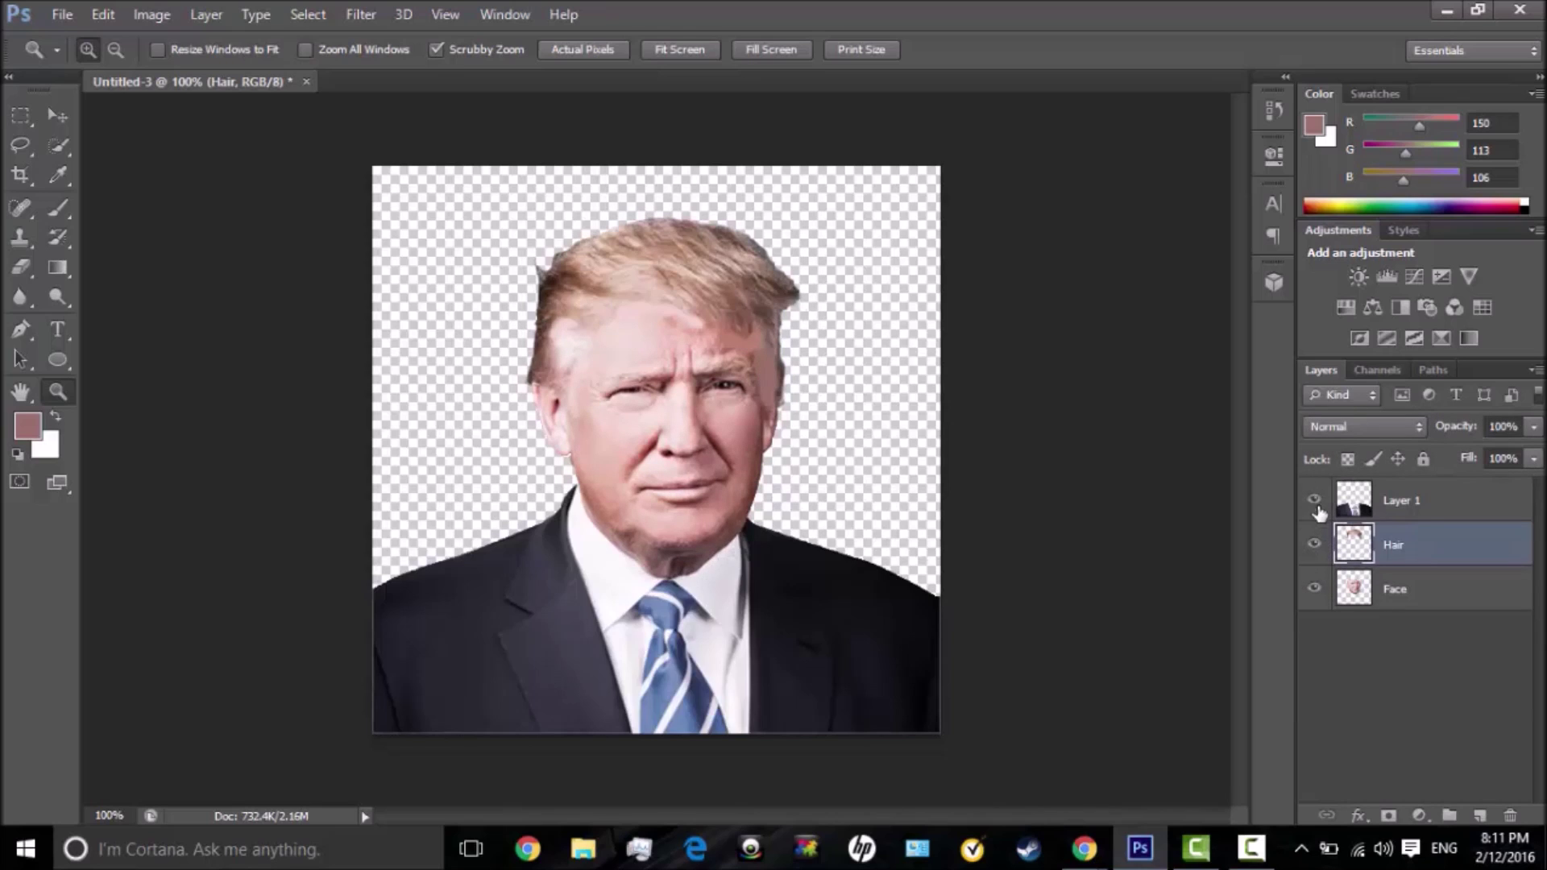
{"action": "left_click", "coordinate": [1394, 596]}
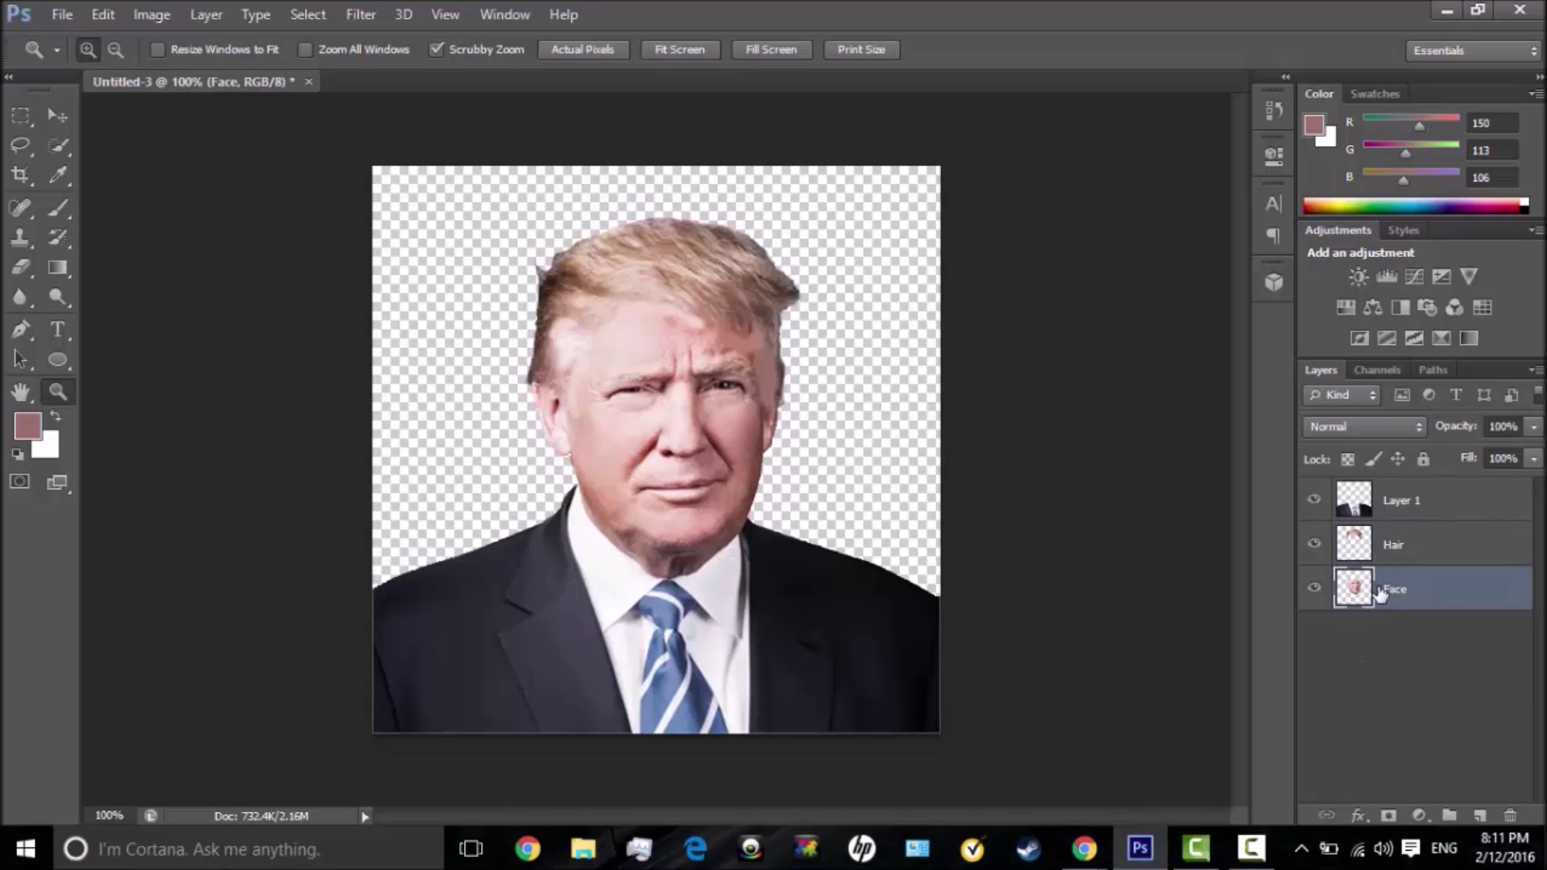
{"action": "left_click", "coordinate": [1315, 593]}
{"action": "left_click", "coordinate": [1314, 592]}
{"action": "left_click", "coordinate": [1315, 545]}
{"action": "left_click", "coordinate": [1314, 545]}
- Open the Face layer's blending options to look at the available layer styles, and close them without changes
{"action": "left_click", "coordinate": [1393, 503]}
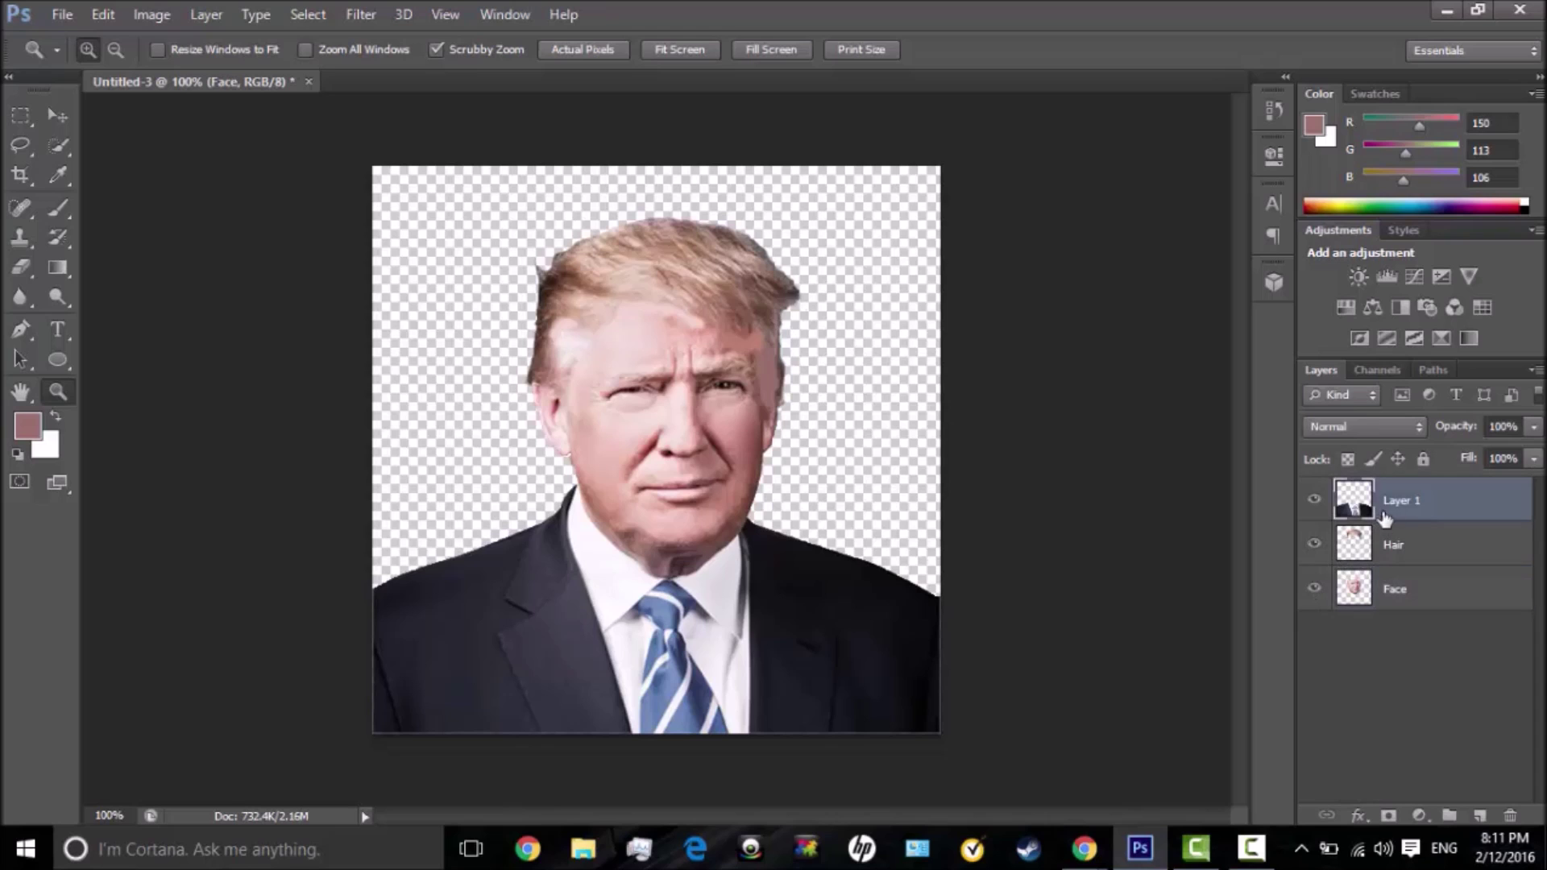
{"action": "double_click", "coordinate": [1402, 589]}
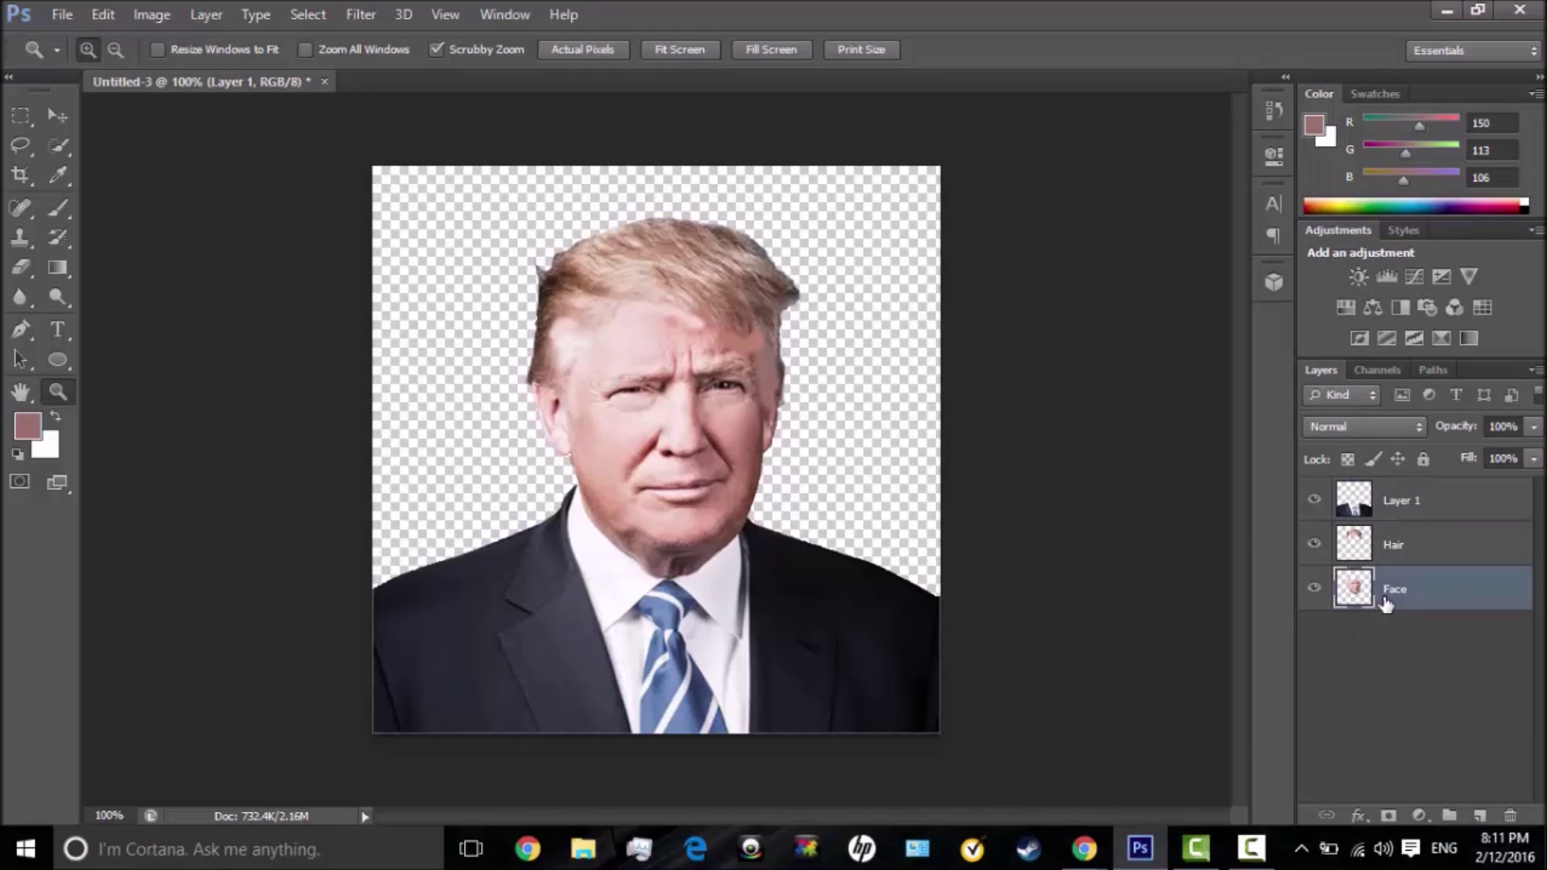
{"action": "left_click", "coordinate": [1502, 596]}
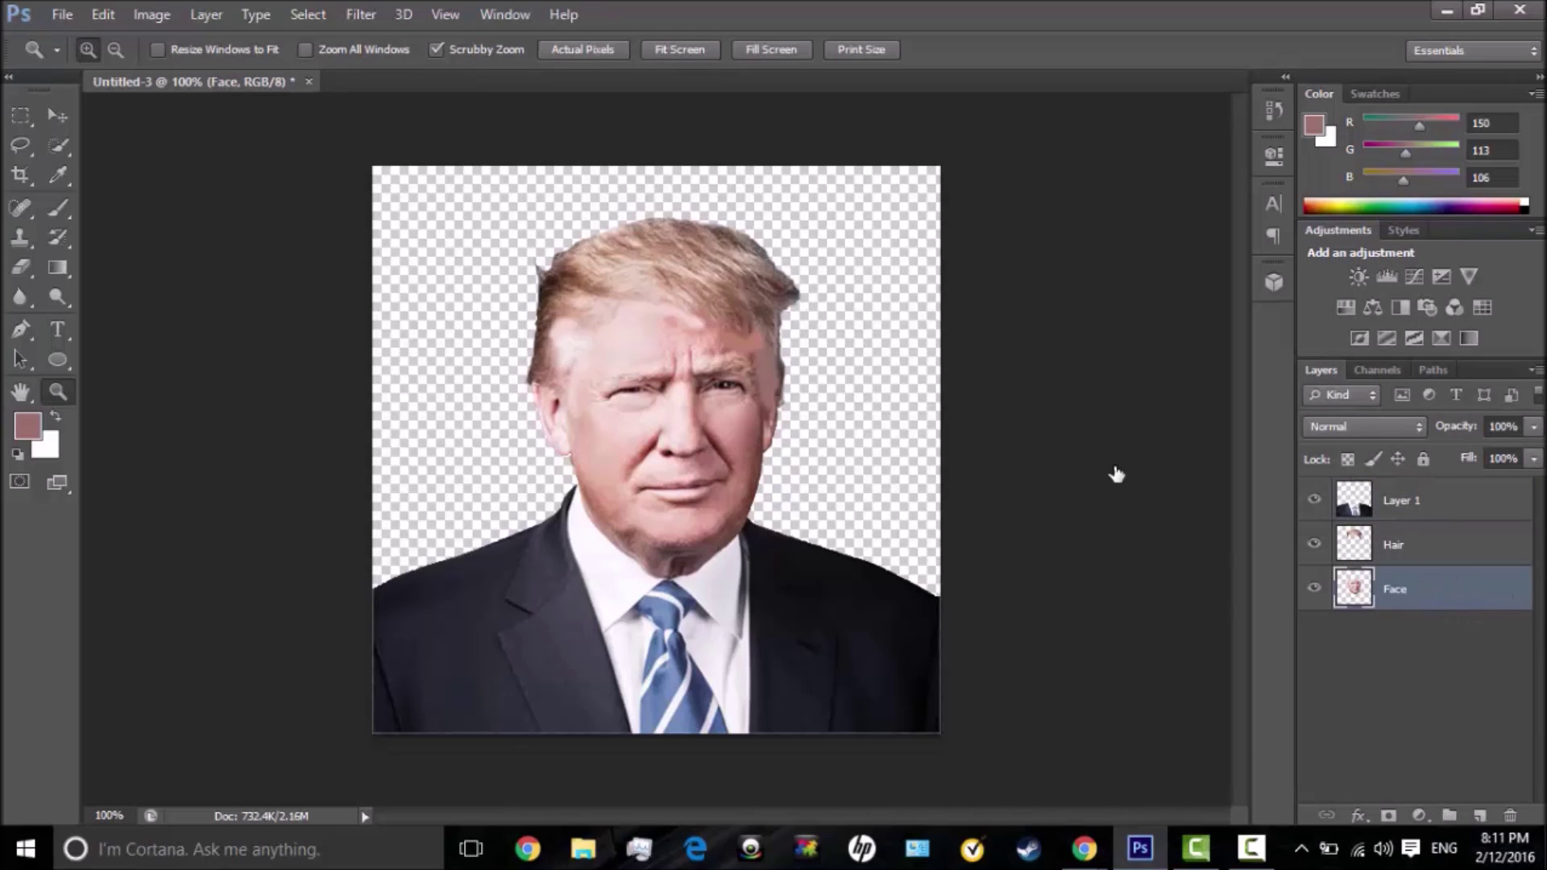
{"action": "double_click", "coordinate": [1466, 589]}
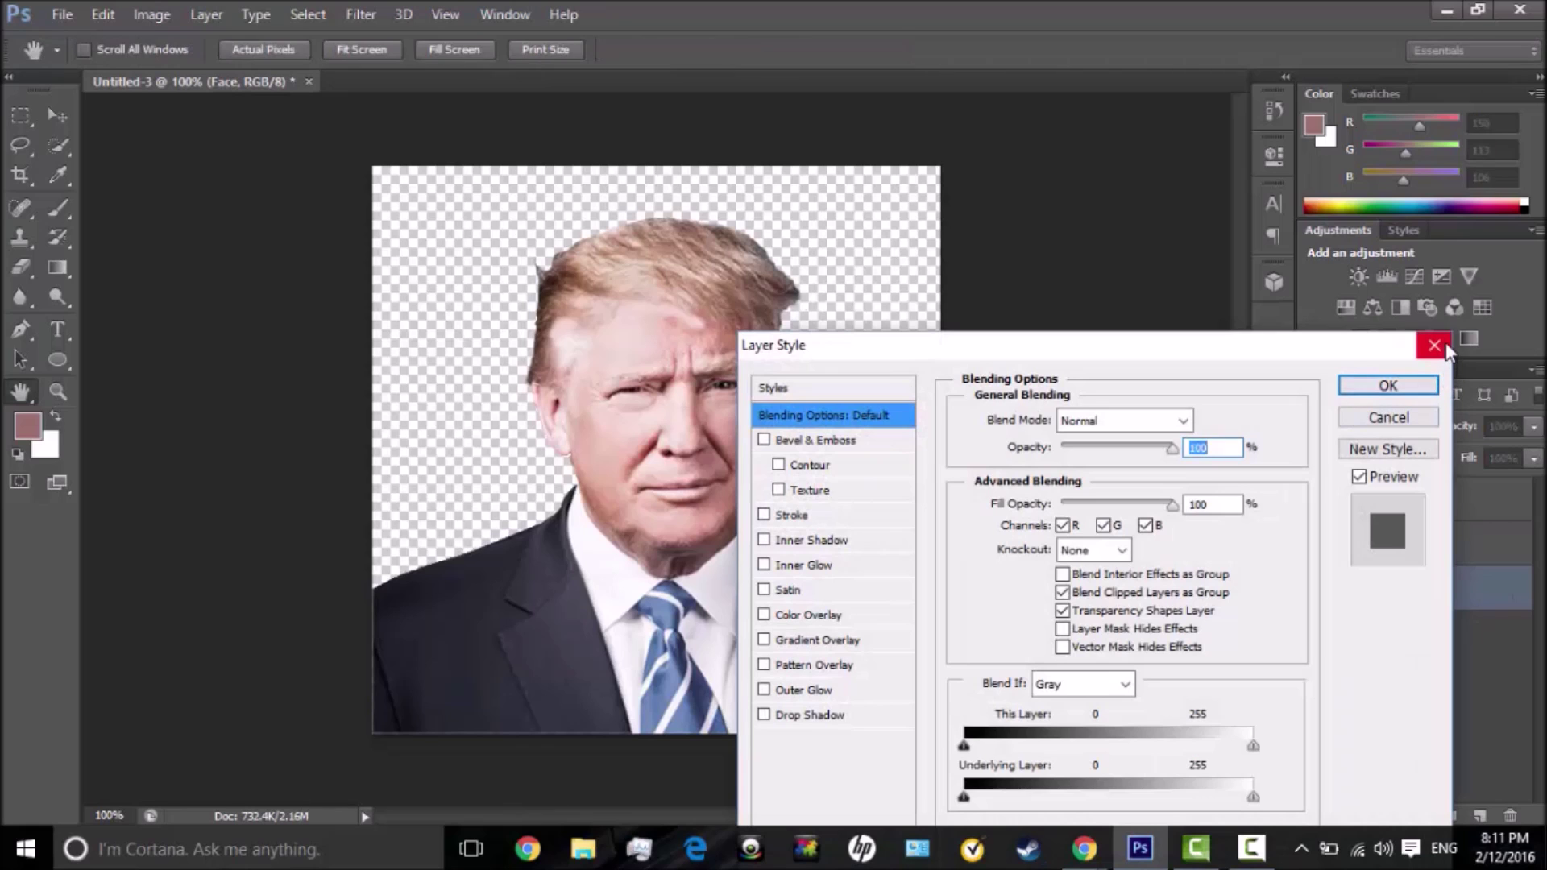
{"action": "left_click", "coordinate": [1446, 342]}
{"action": "right_click", "coordinate": [1490, 574]}
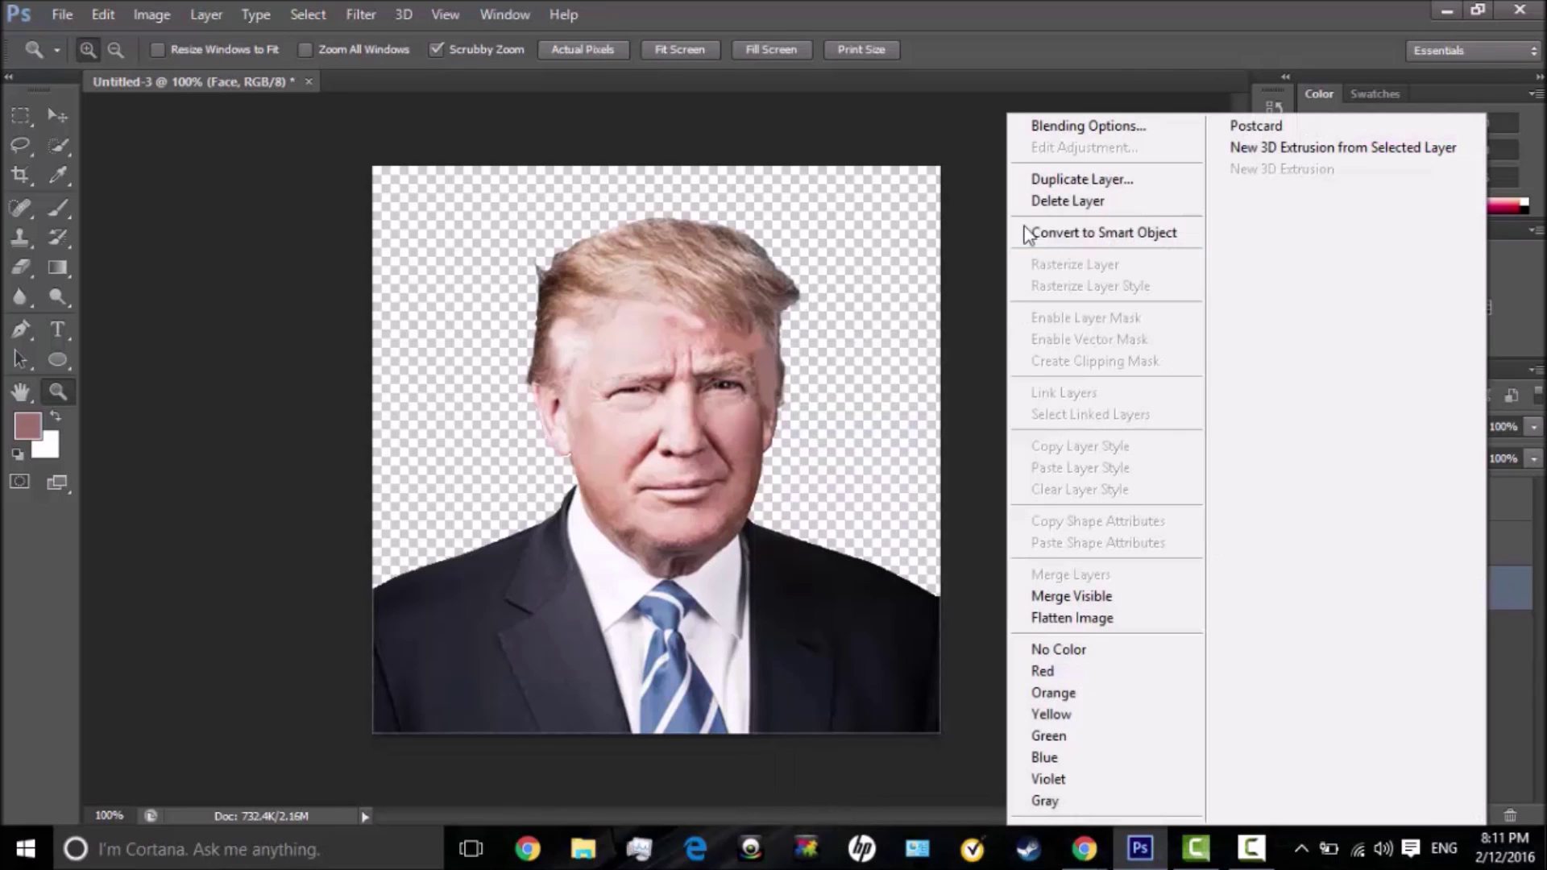
{"action": "left_click", "coordinate": [1075, 129]}
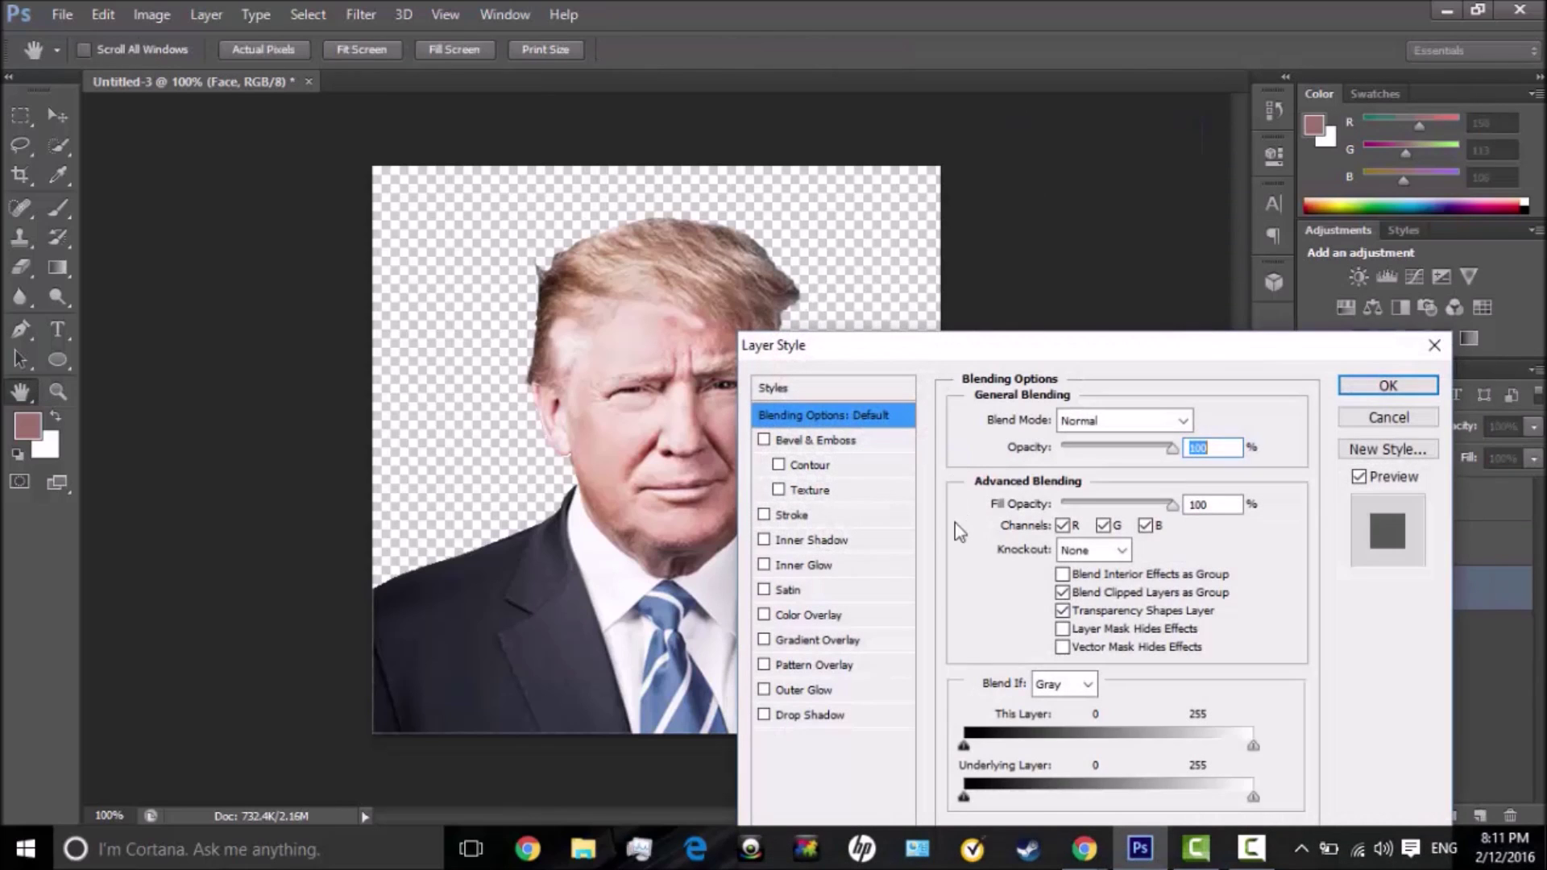
{"action": "left_click", "coordinate": [1434, 344]}
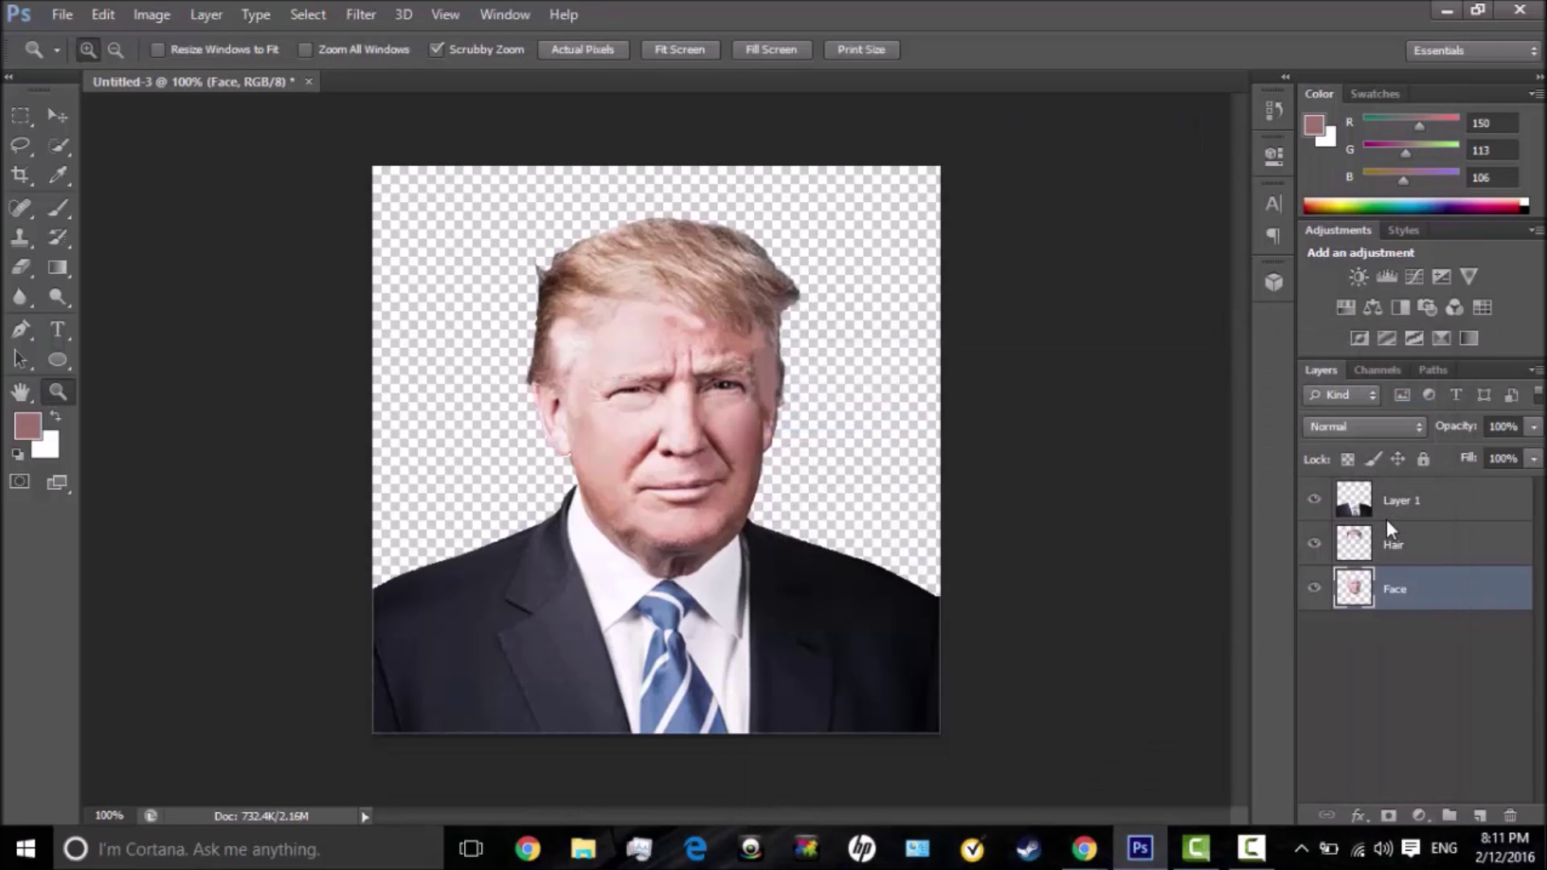
- Select Layer 1 and sample the suit's dark blue-grey (RGB 56, 58, 71) as the foreground colour
{"action": "left_click", "coordinate": [1385, 513]}
{"action": "left_click", "coordinate": [27, 425]}
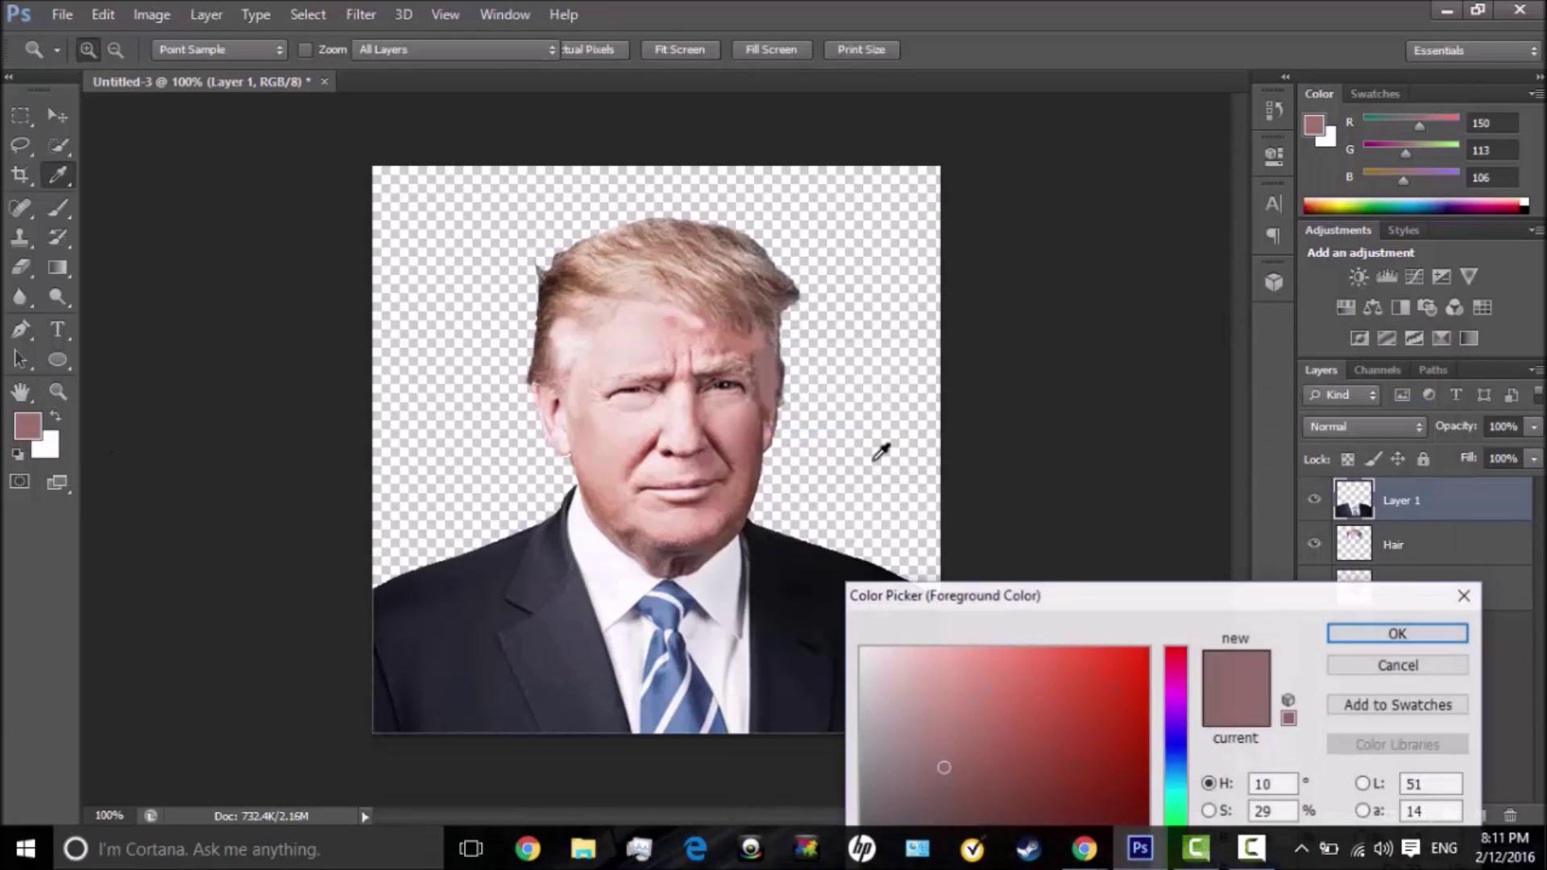
{"action": "left_click", "coordinate": [449, 586]}
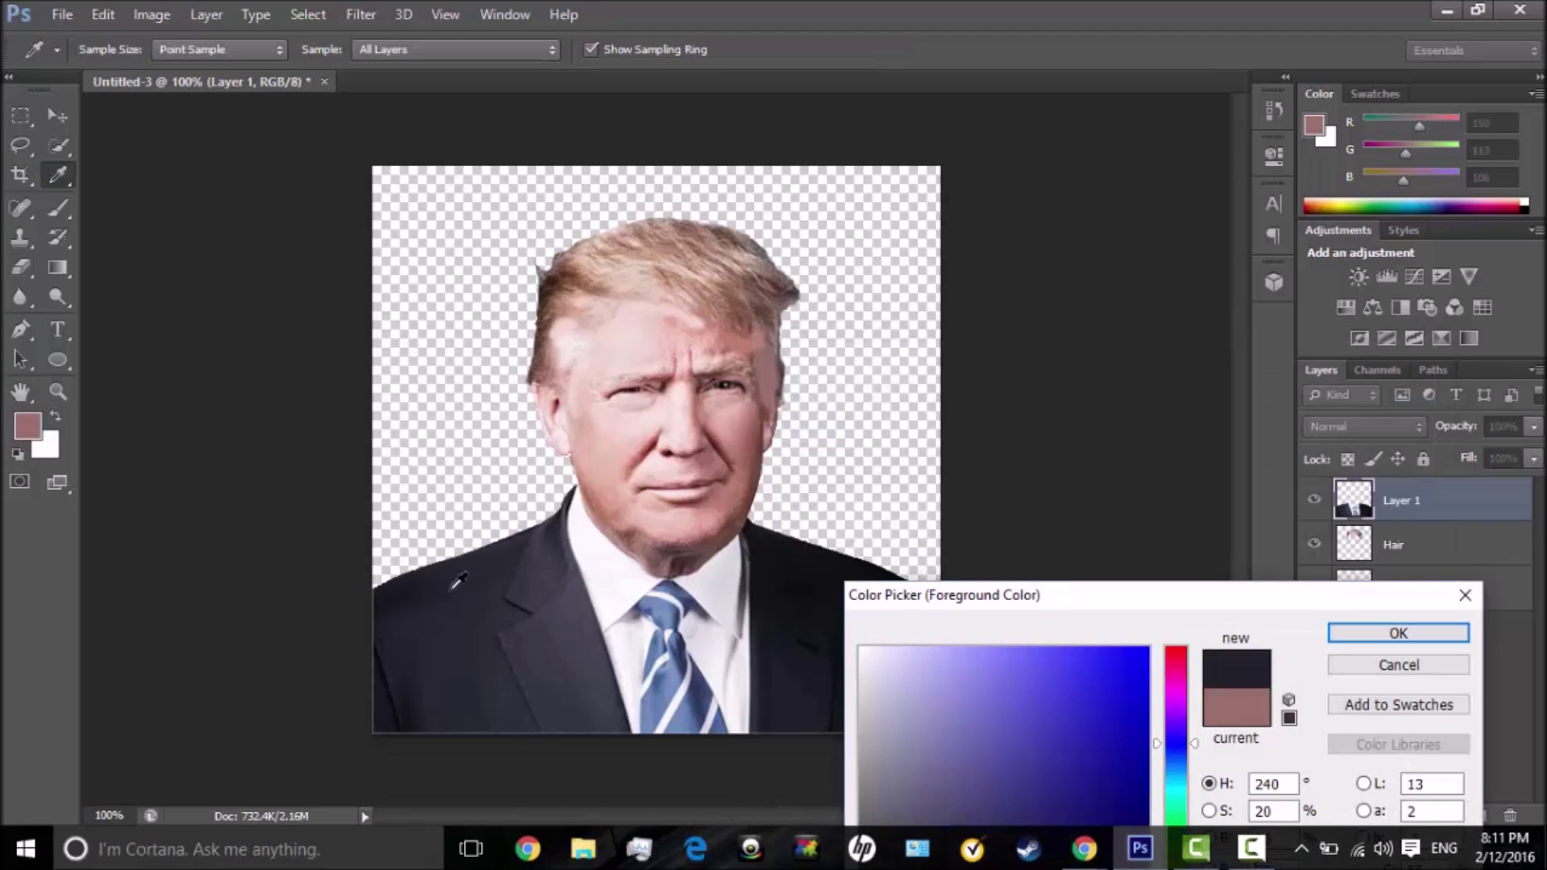
{"action": "left_click", "coordinate": [532, 653]}
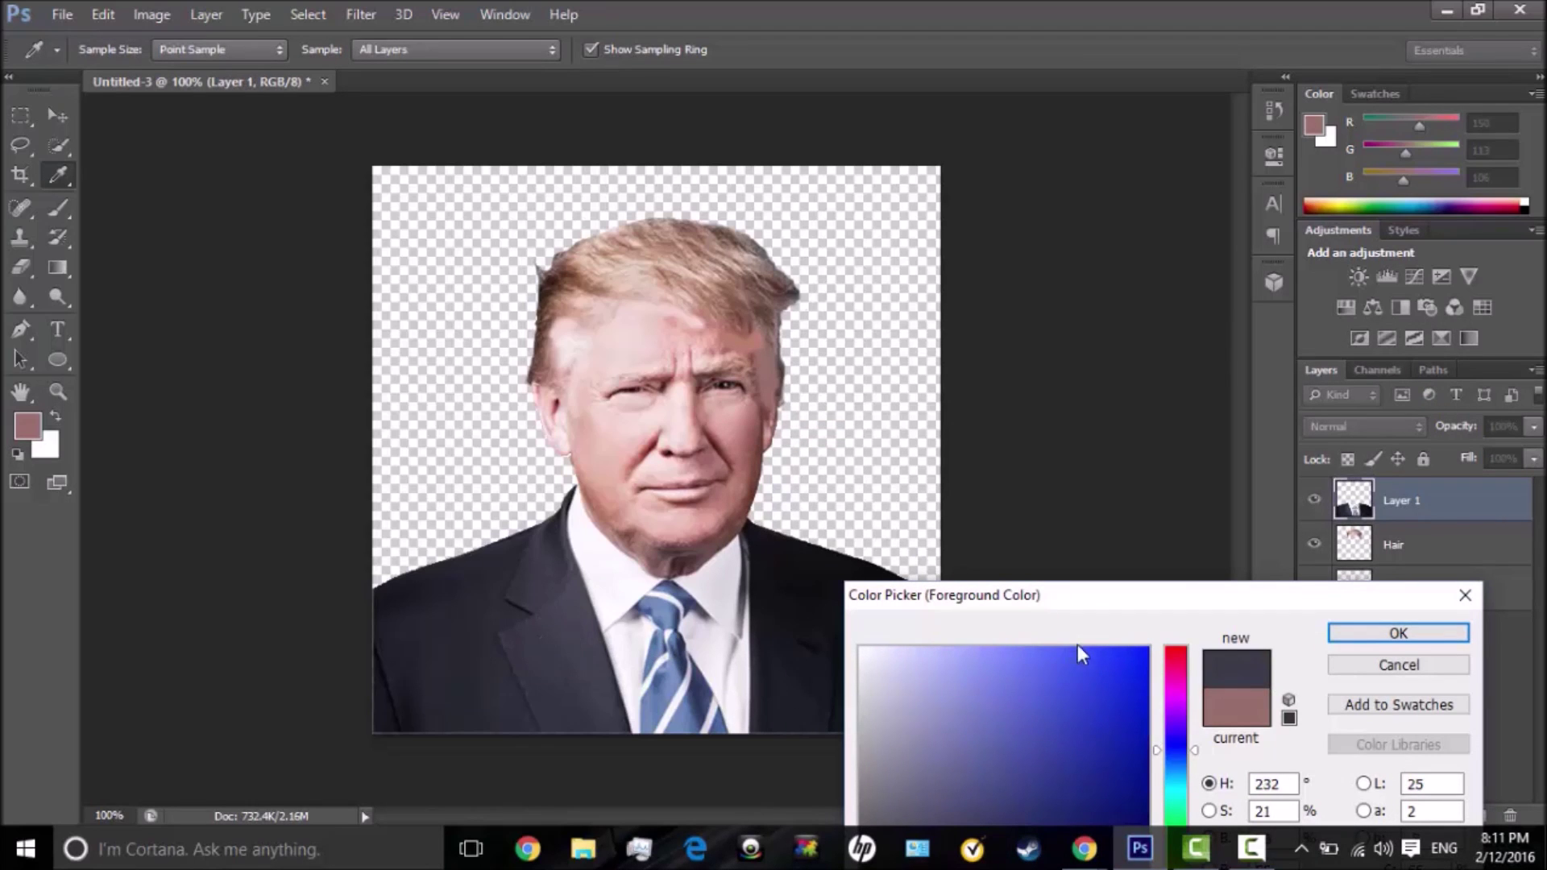
{"action": "left_click", "coordinate": [1382, 636]}
- Apply a Color Overlay to Layer 1 in the sampled dark suit colour, with Normal blending and 100% opacity
{"action": "double_click", "coordinate": [1398, 501]}
{"action": "left_click", "coordinate": [1469, 504]}
{"action": "right_click", "coordinate": [1466, 504]}
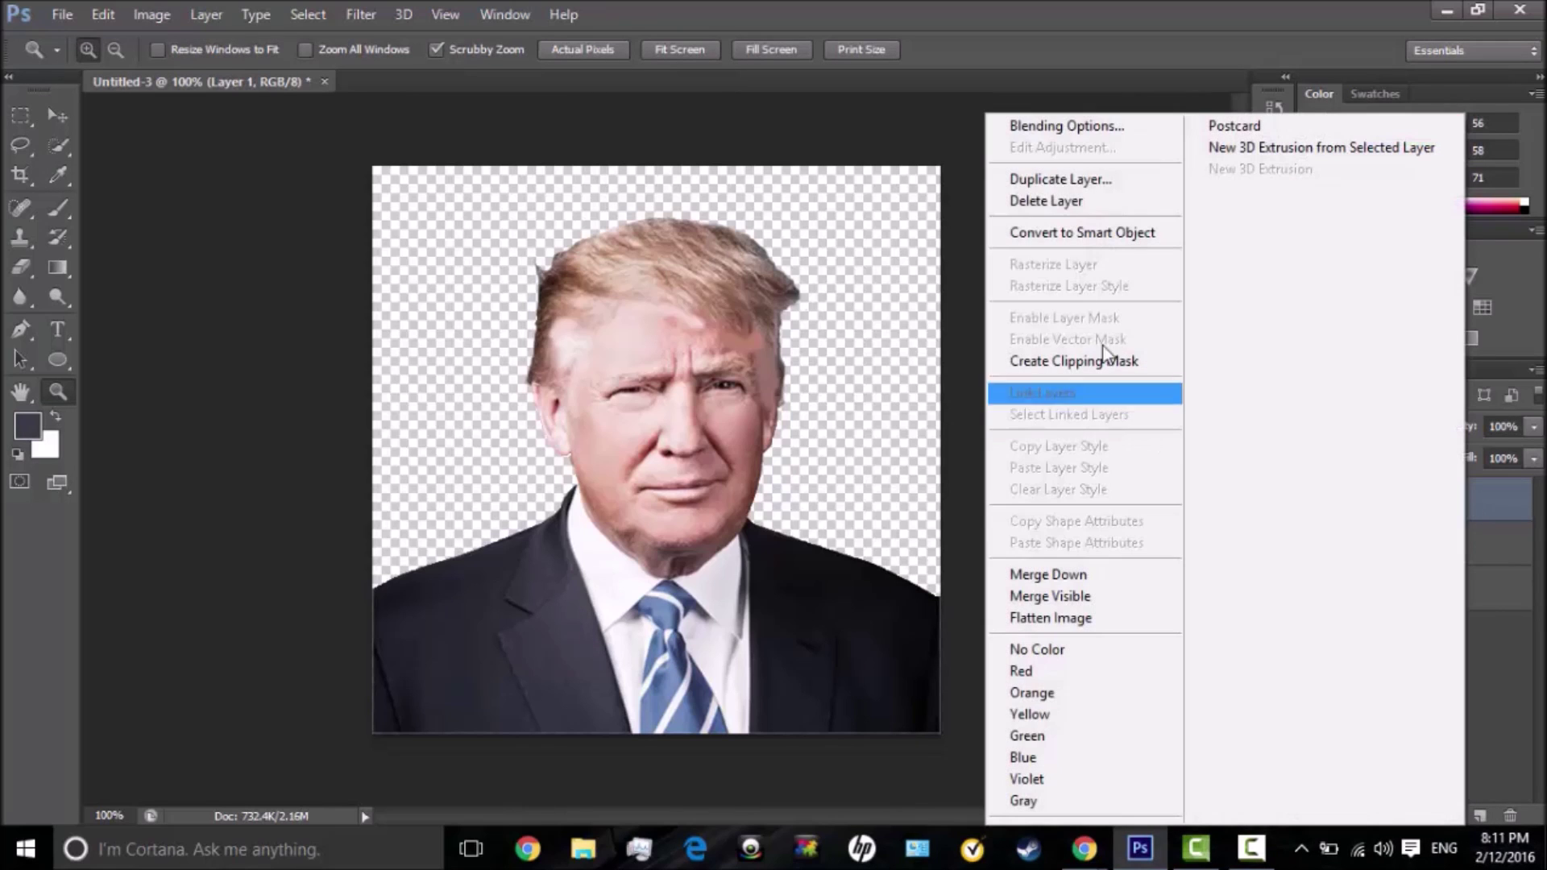
{"action": "left_click", "coordinate": [1085, 125]}
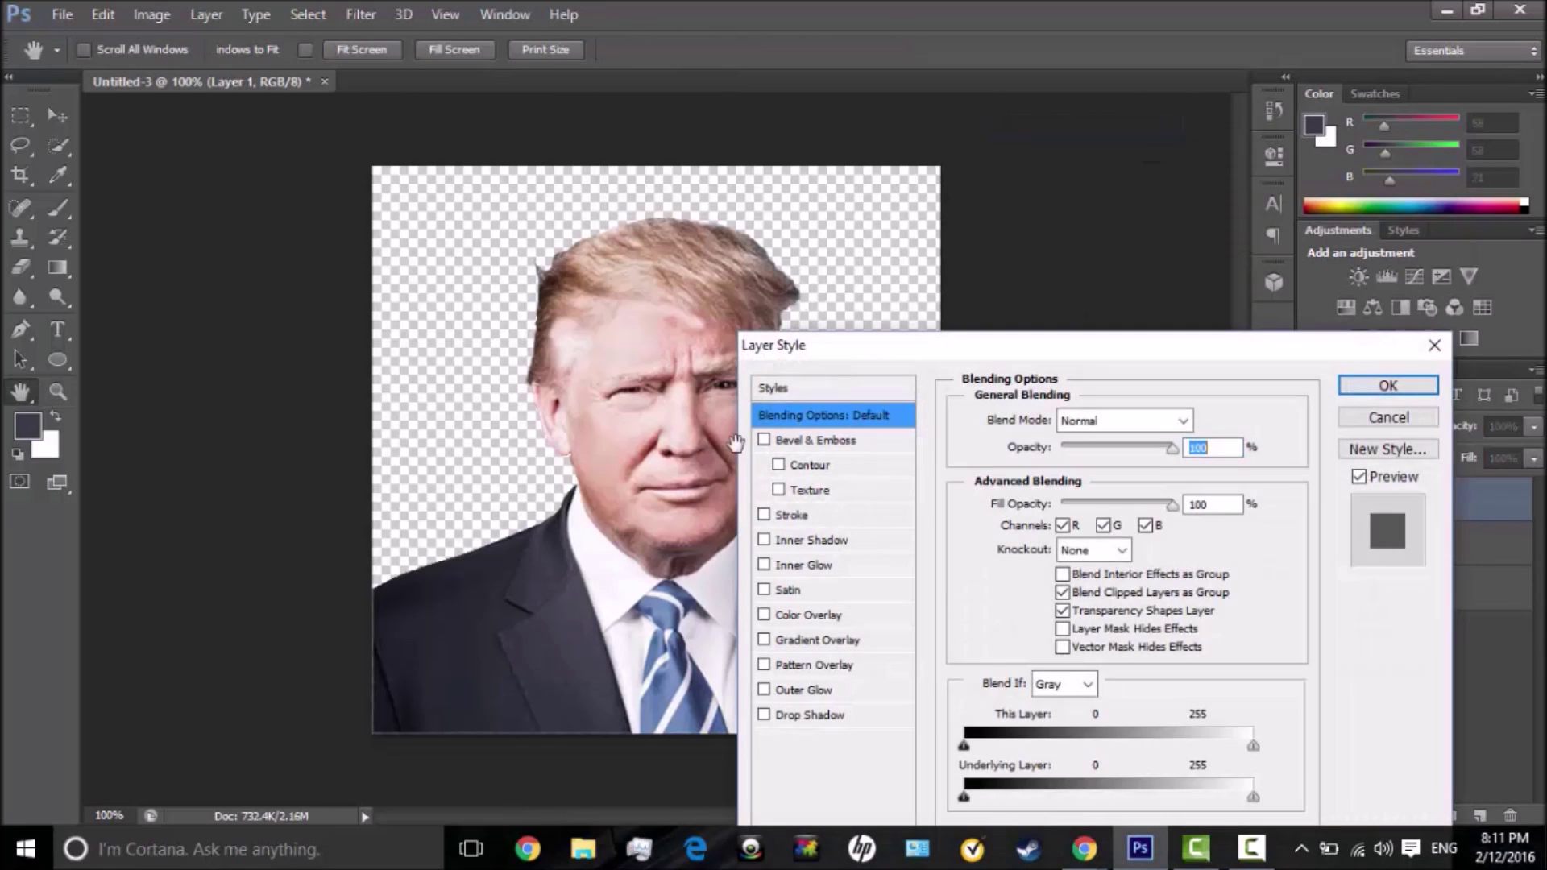
{"action": "left_click", "coordinate": [764, 615]}
{"action": "left_click", "coordinate": [828, 617]}
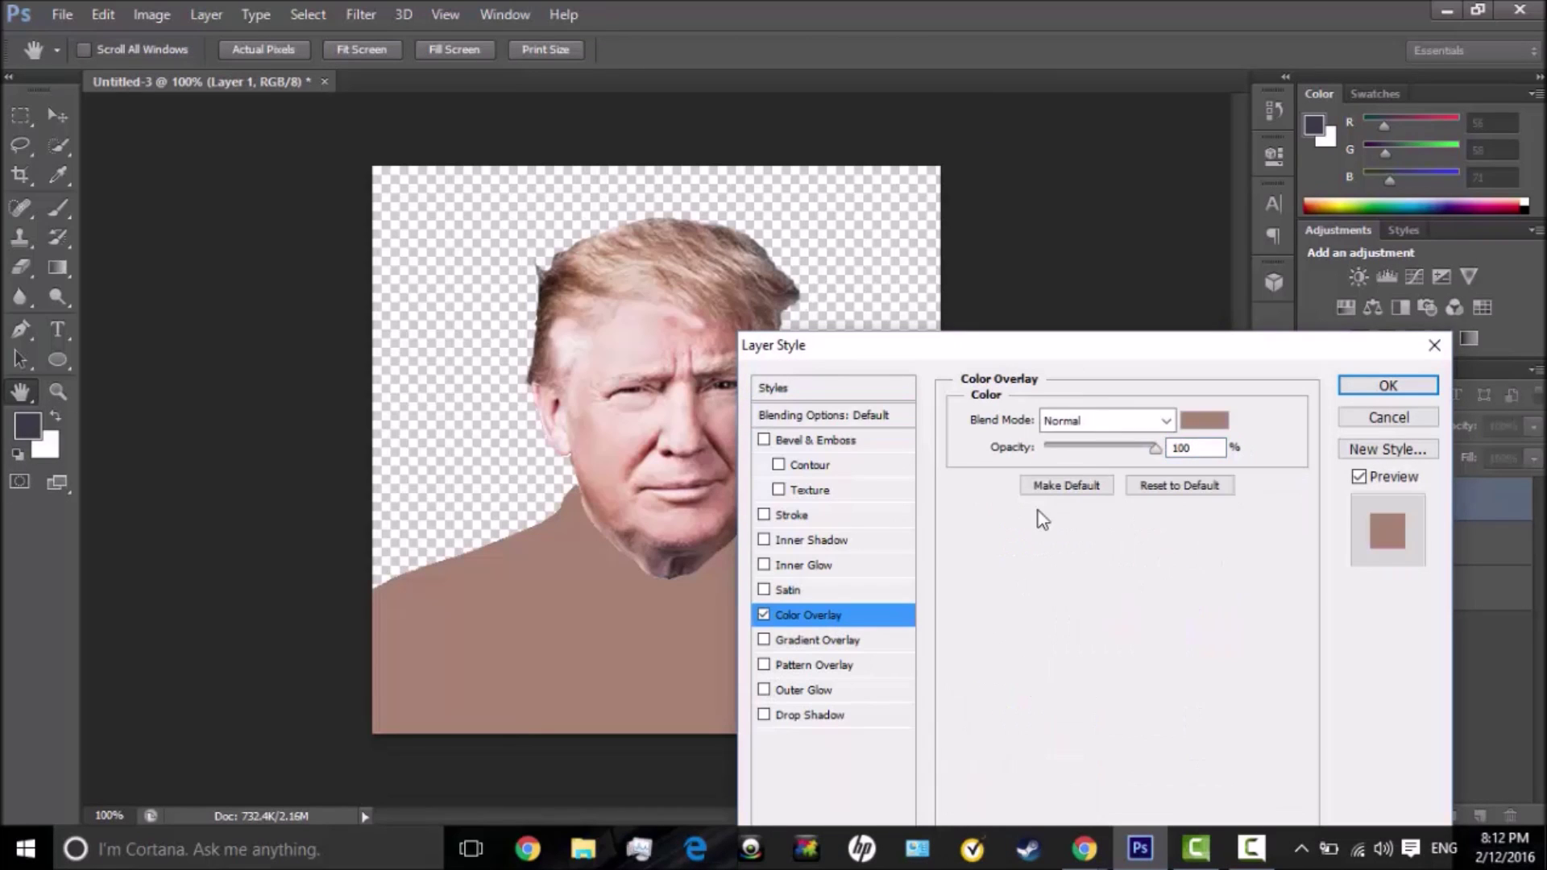
{"action": "left_click", "coordinate": [1204, 419]}
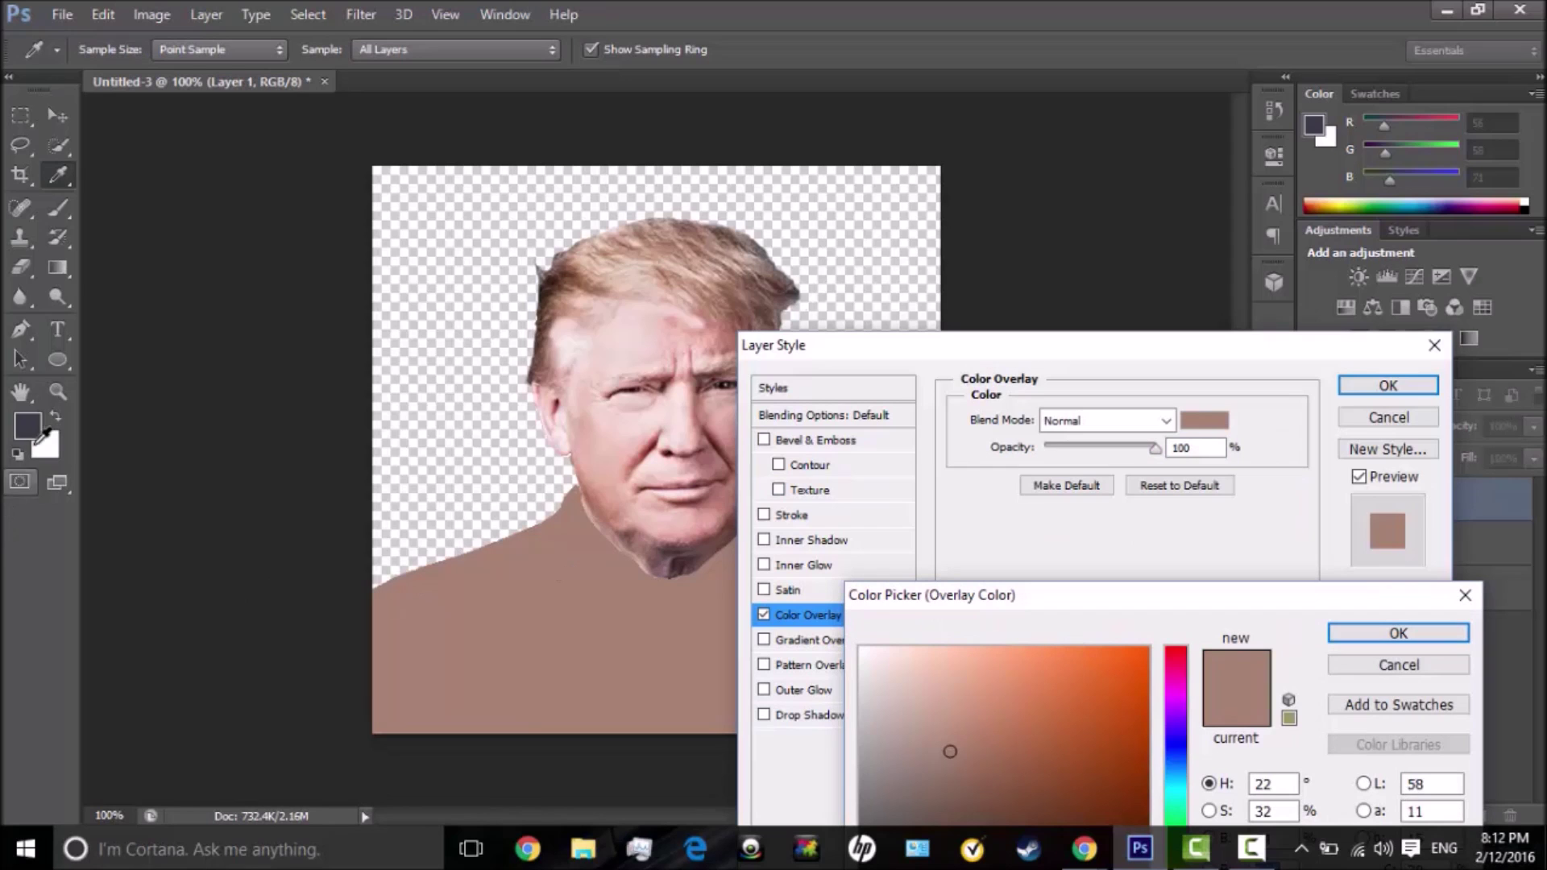
{"action": "left_click", "coordinate": [34, 431]}
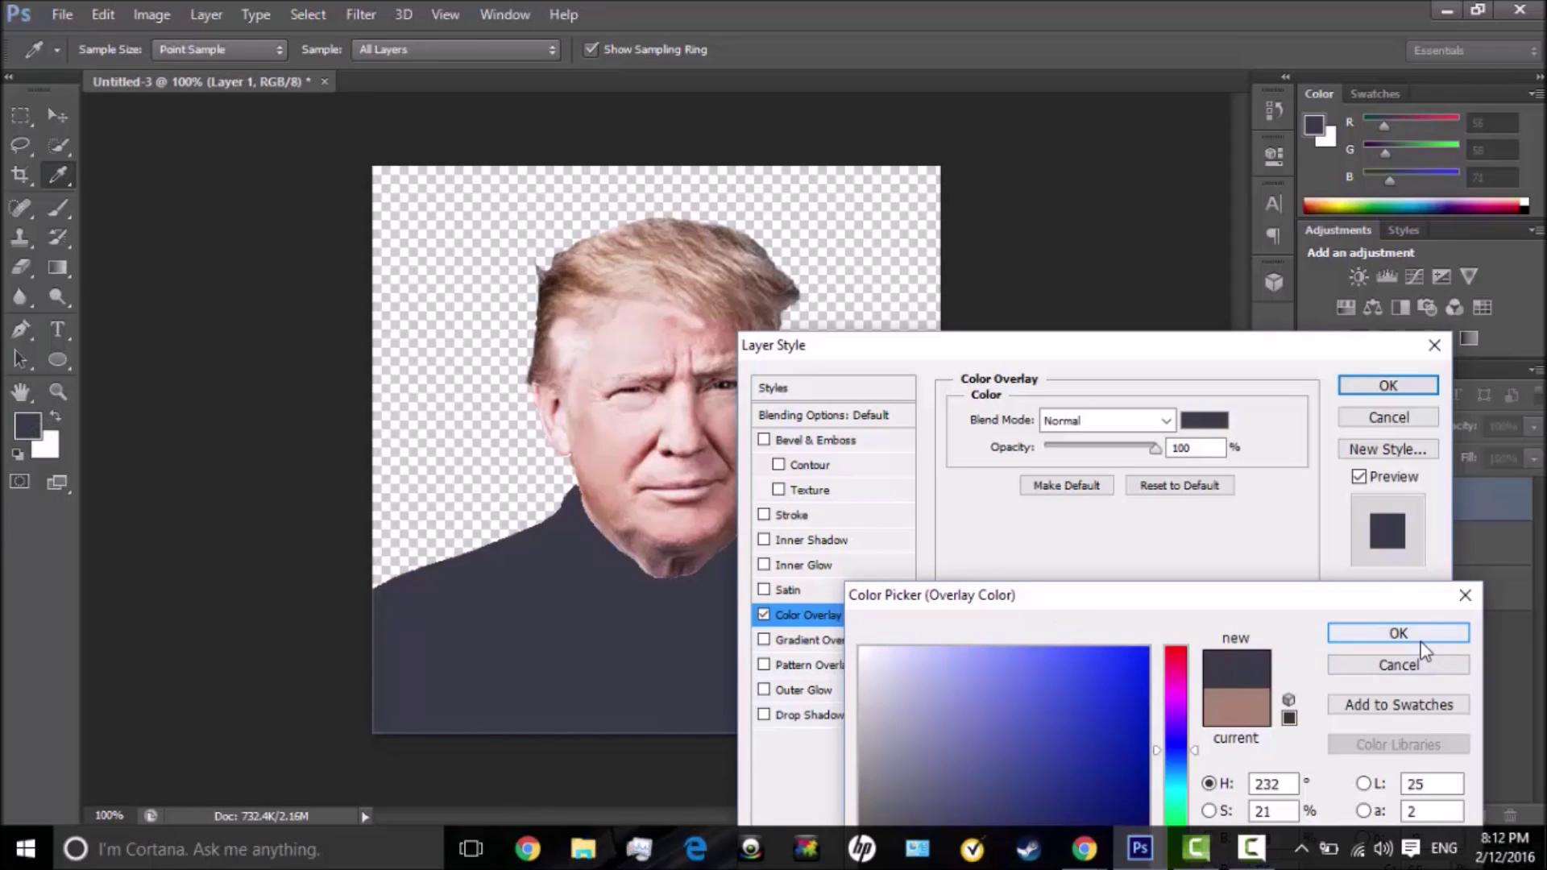
{"action": "left_click", "coordinate": [1398, 634]}
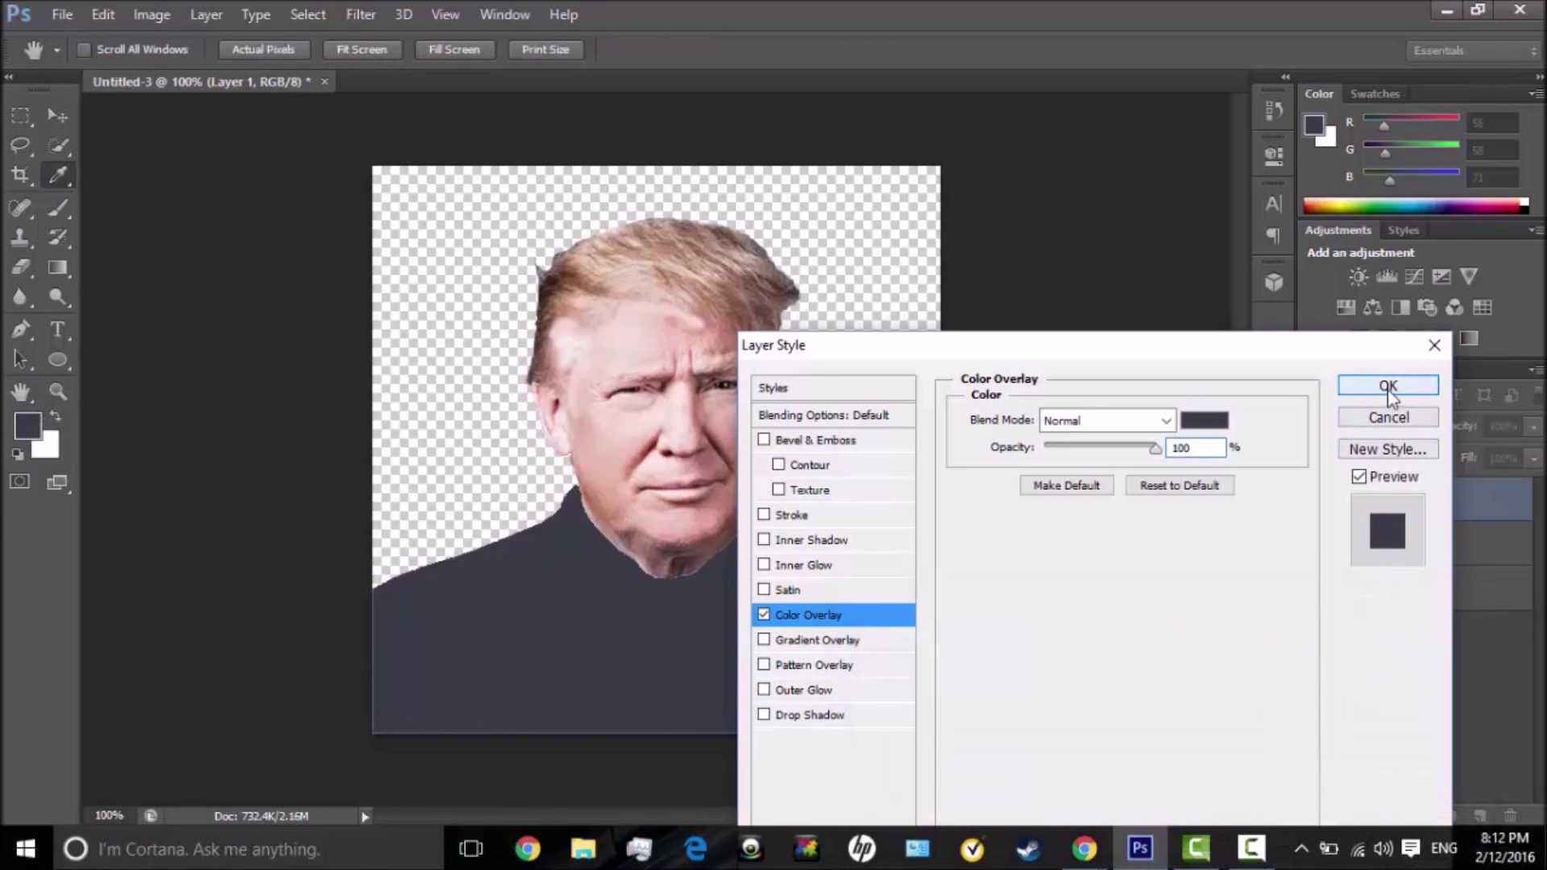
{"action": "left_click", "coordinate": [1388, 387]}
- Sample the cheek's pink skin tone (RGB 229, 187, 169) as the foreground colour
{"action": "left_click", "coordinate": [21, 431]}
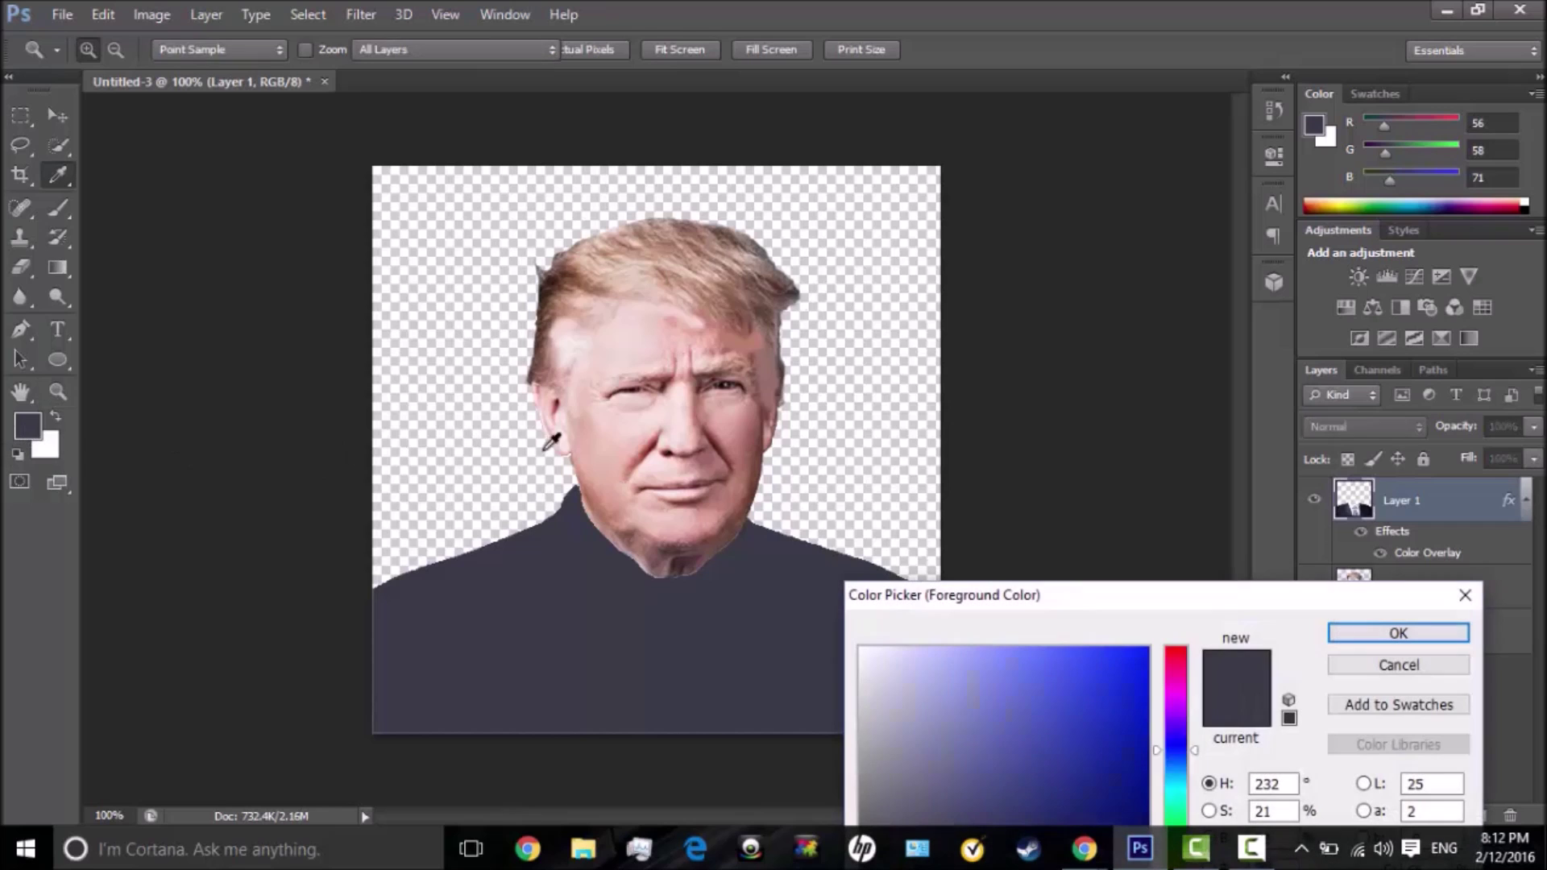
{"action": "left_click", "coordinate": [618, 467]}
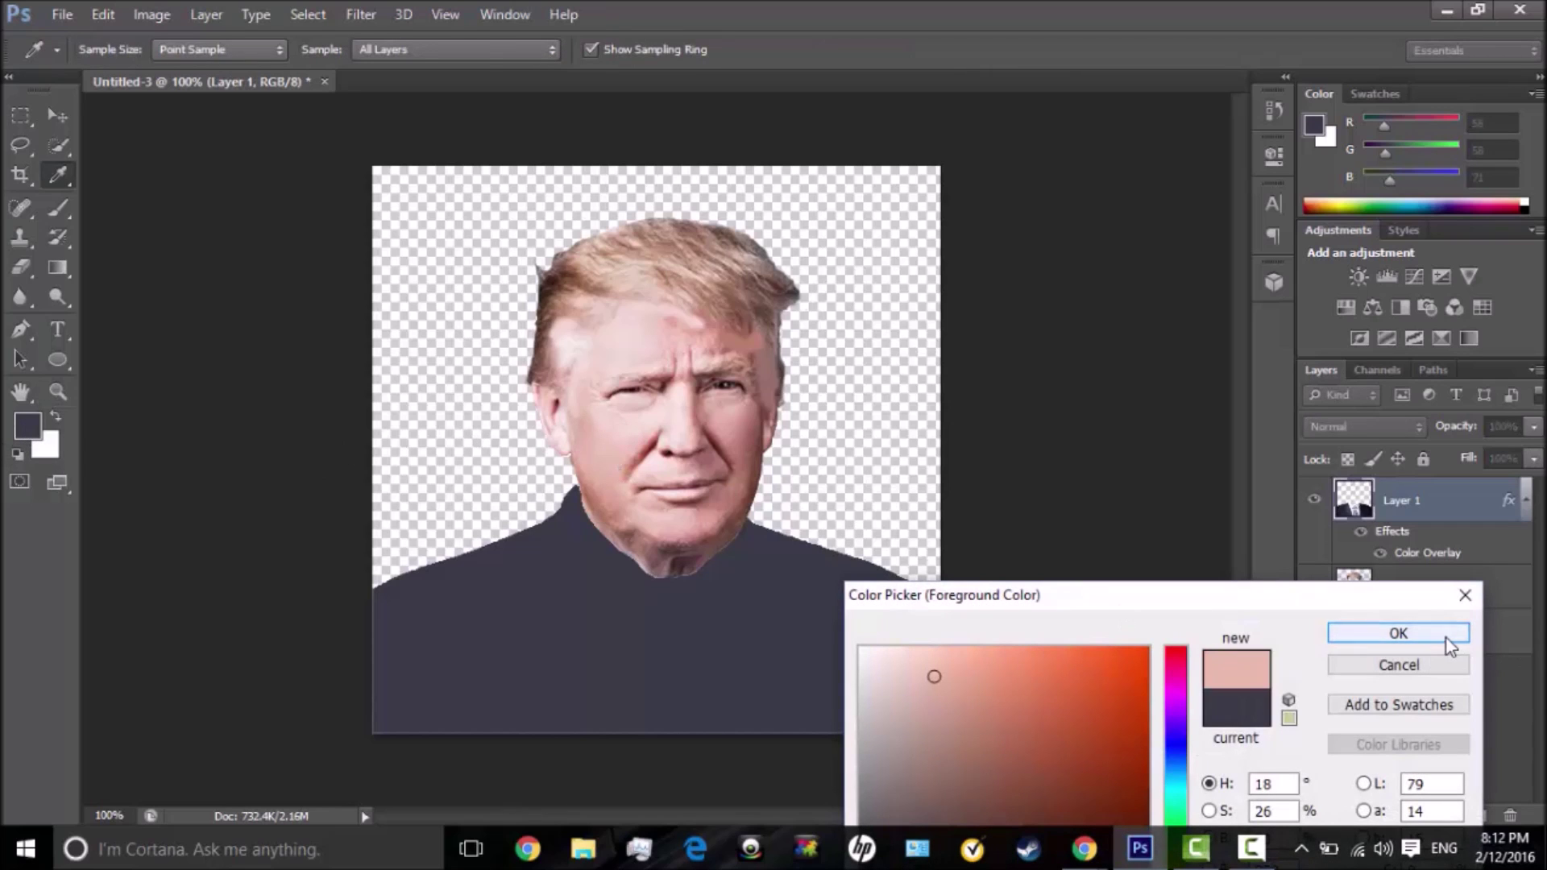
{"action": "left_click", "coordinate": [1398, 634]}
- Apply a Color Overlay to the Face layer in the sampled pink skin tone, with Normal blending and 100% opacity
{"action": "left_click", "coordinate": [1424, 641]}
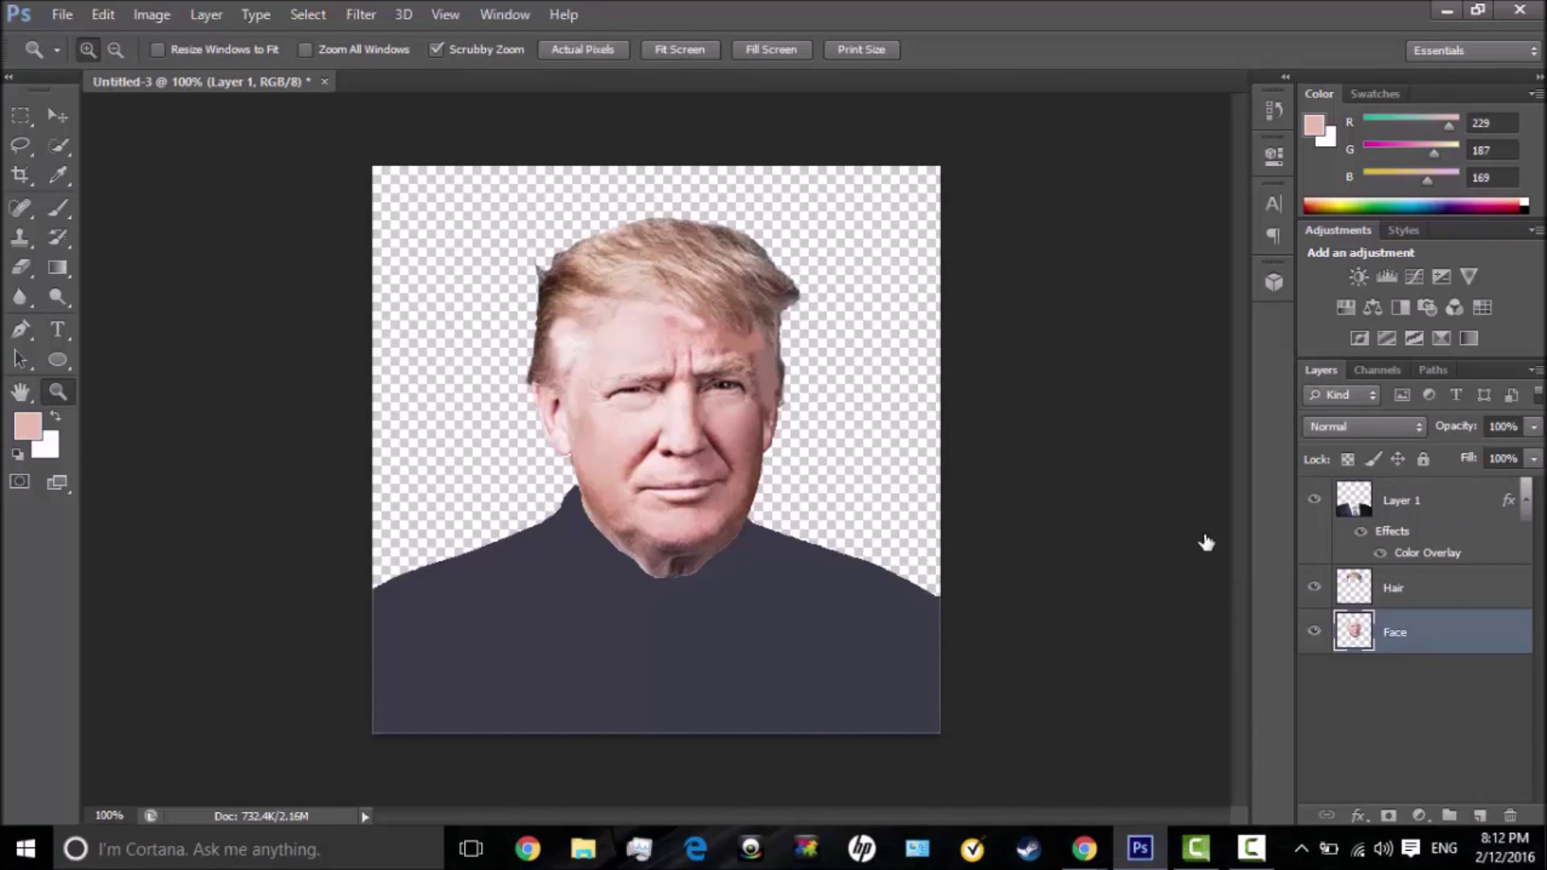
{"action": "double_click", "coordinate": [1395, 626]}
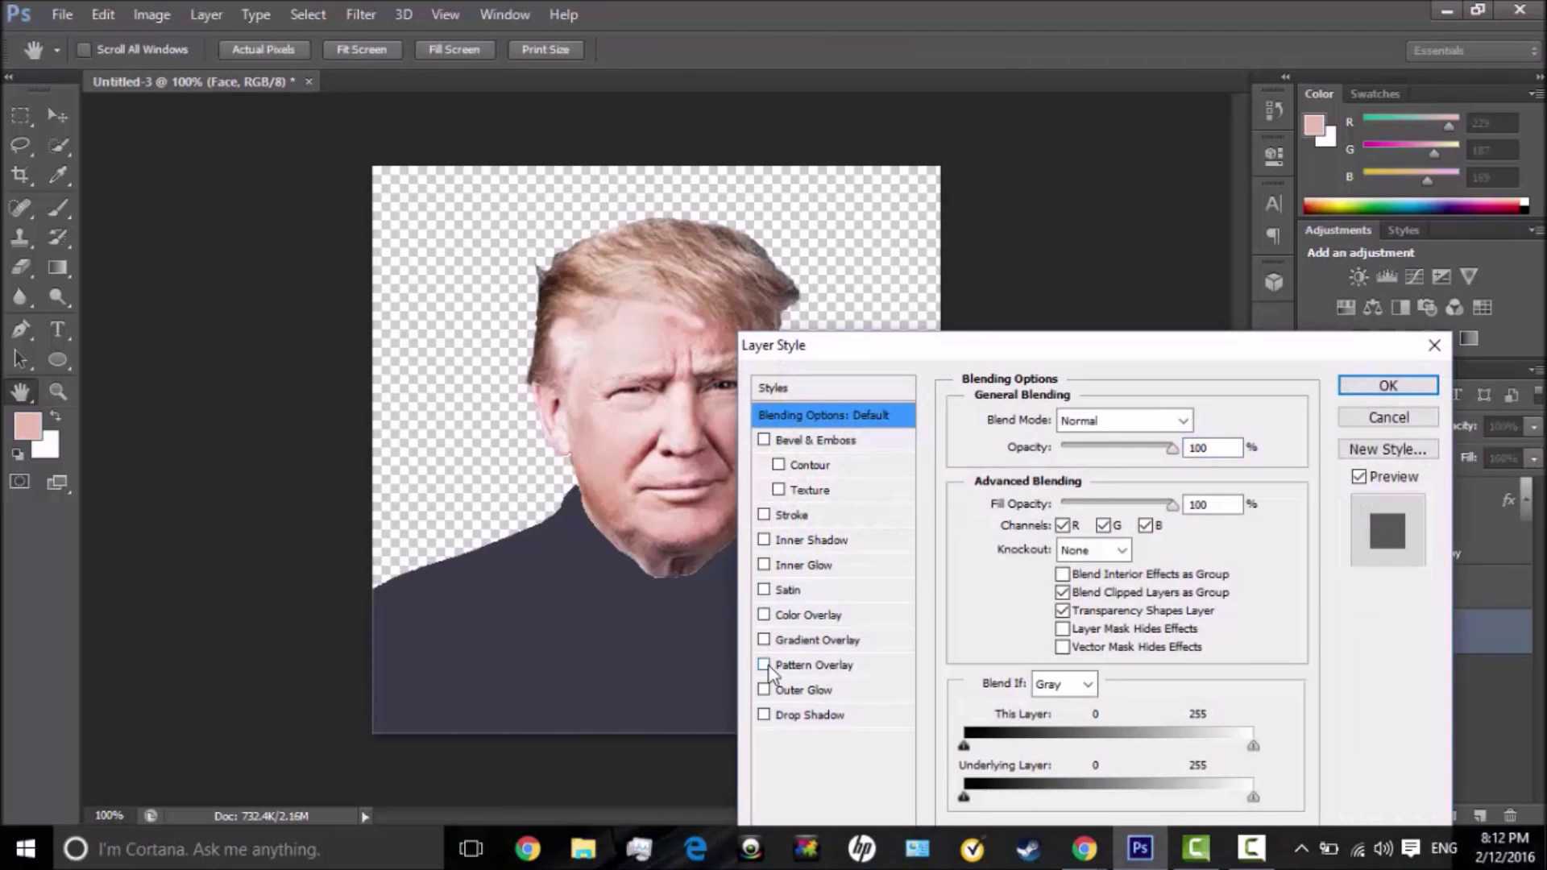
{"action": "left_click", "coordinate": [763, 665]}
{"action": "left_click", "coordinate": [763, 665]}
{"action": "left_click", "coordinate": [764, 690]}
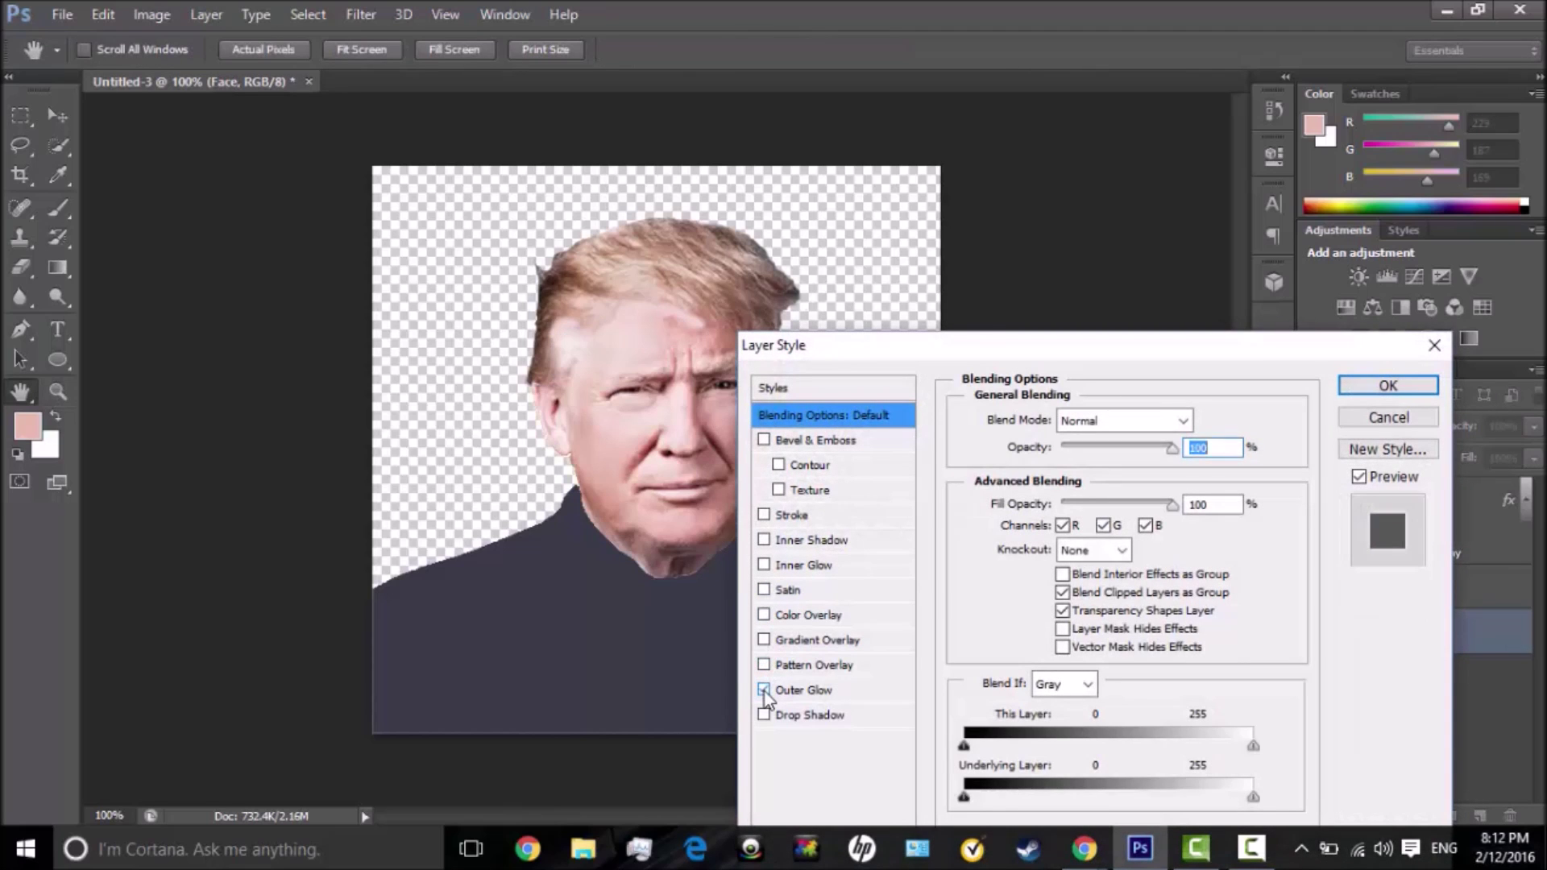
{"action": "left_click", "coordinate": [761, 693]}
{"action": "left_click", "coordinate": [795, 616]}
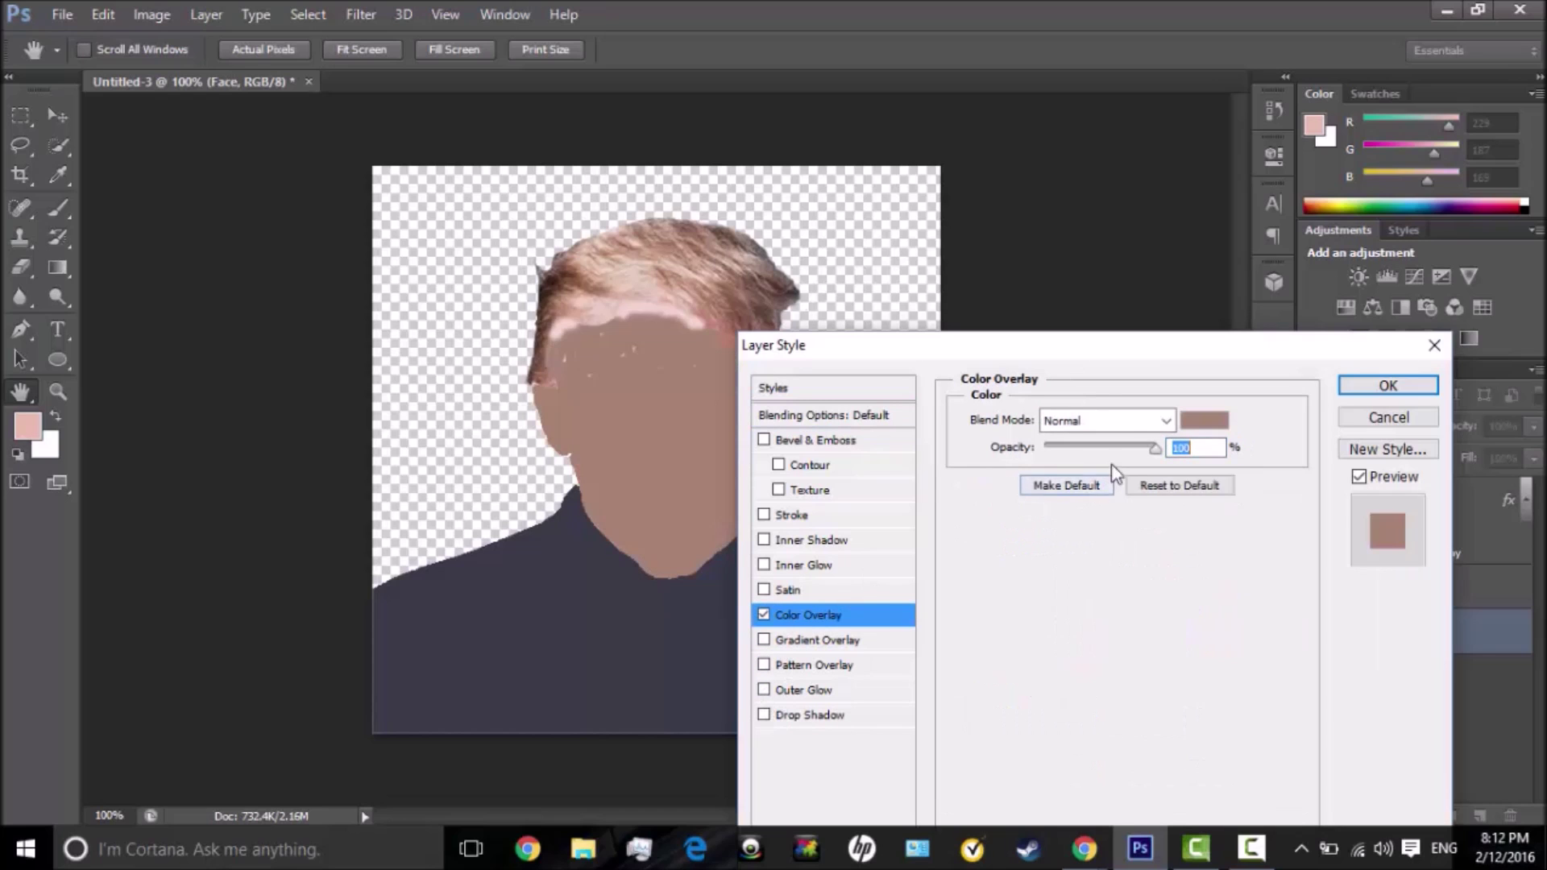
{"action": "left_click", "coordinate": [1205, 419]}
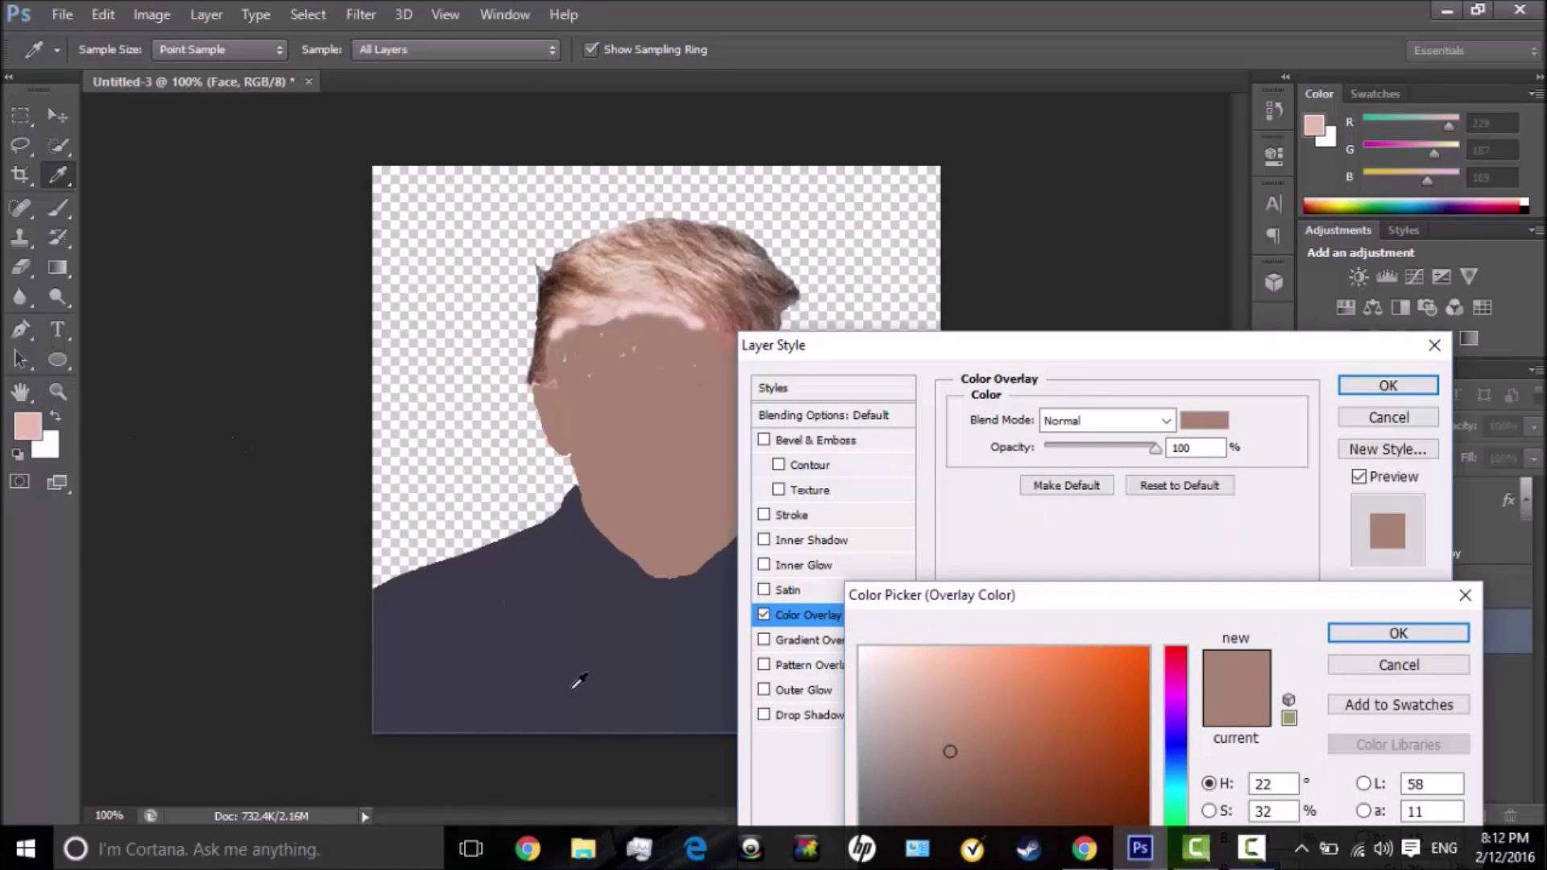
{"action": "left_click", "coordinate": [29, 425]}
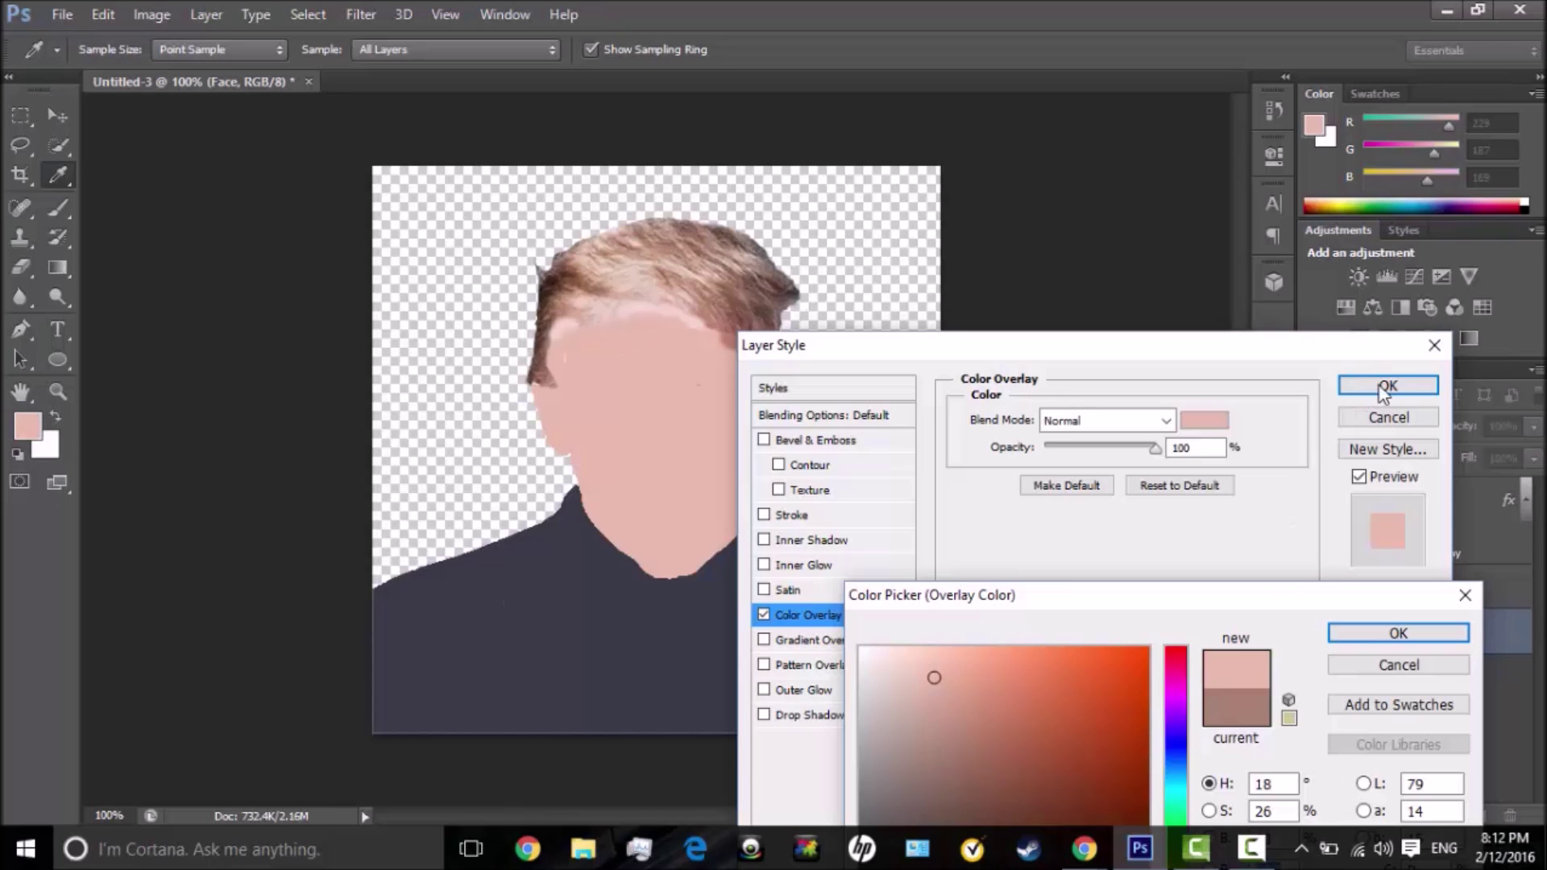
{"action": "left_click", "coordinate": [1392, 633]}
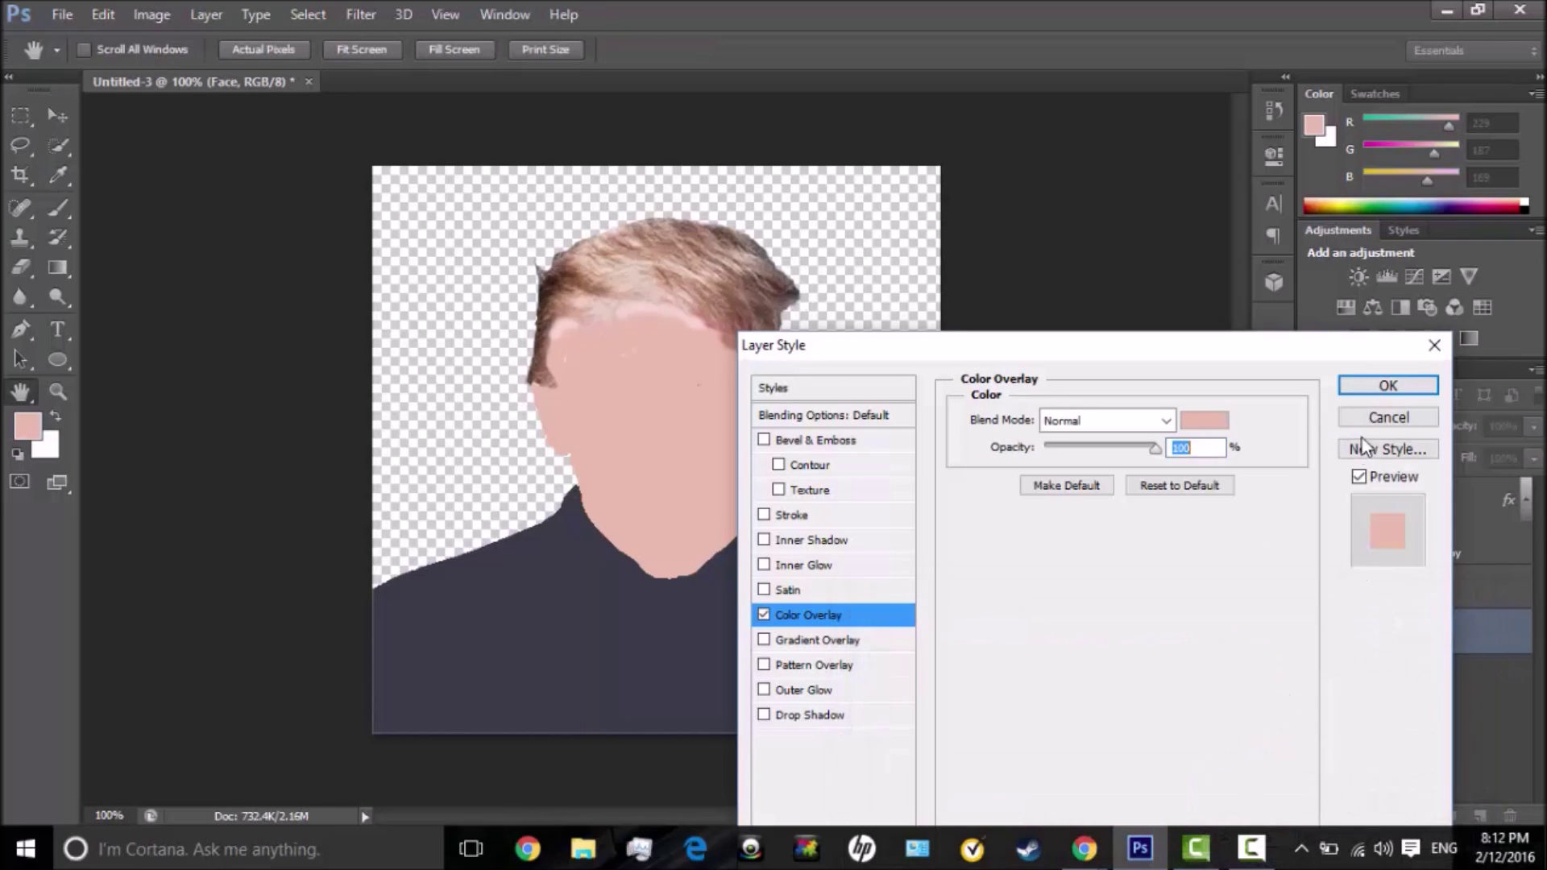
{"action": "left_click", "coordinate": [1381, 386]}
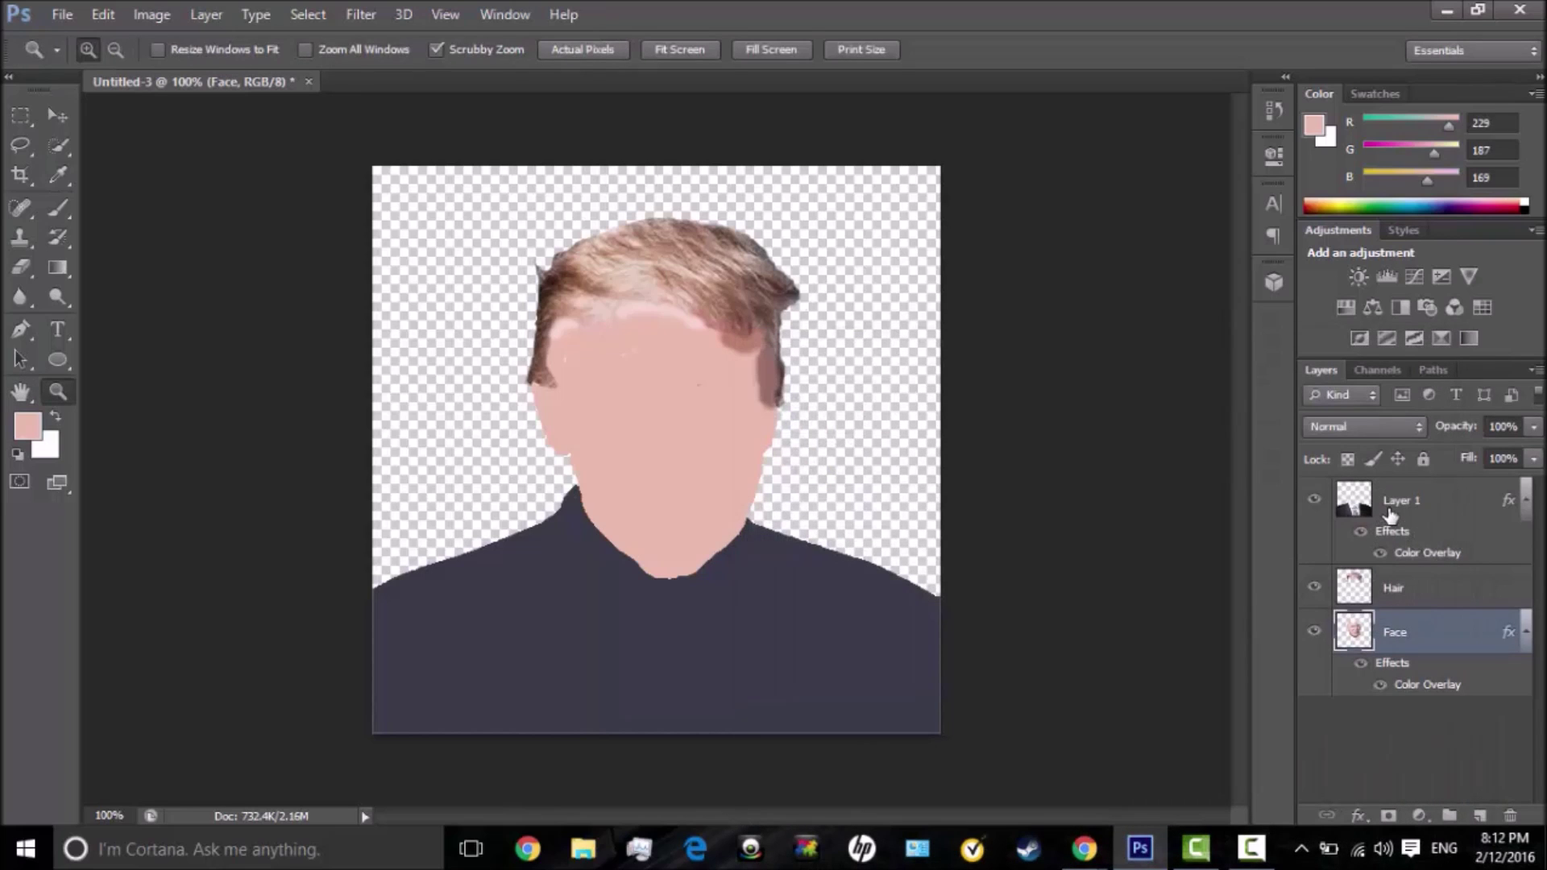
- Select the Hair layer and sample the hair's brown (RGB 126, 95, 77) as the foreground colour
{"action": "left_click", "coordinate": [1391, 516]}
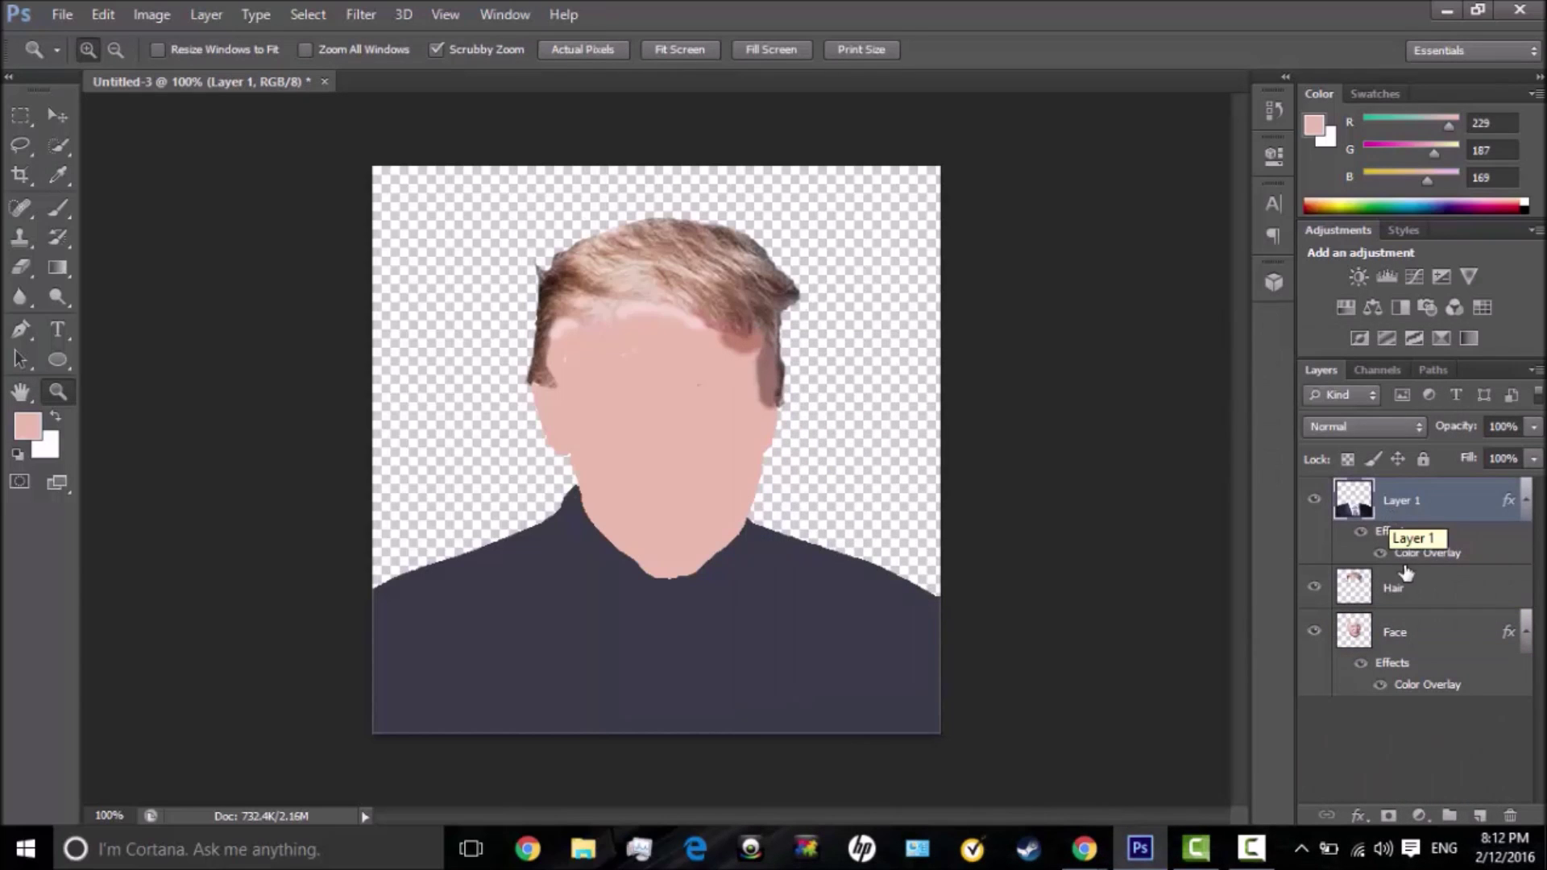
{"action": "left_click", "coordinate": [1402, 591]}
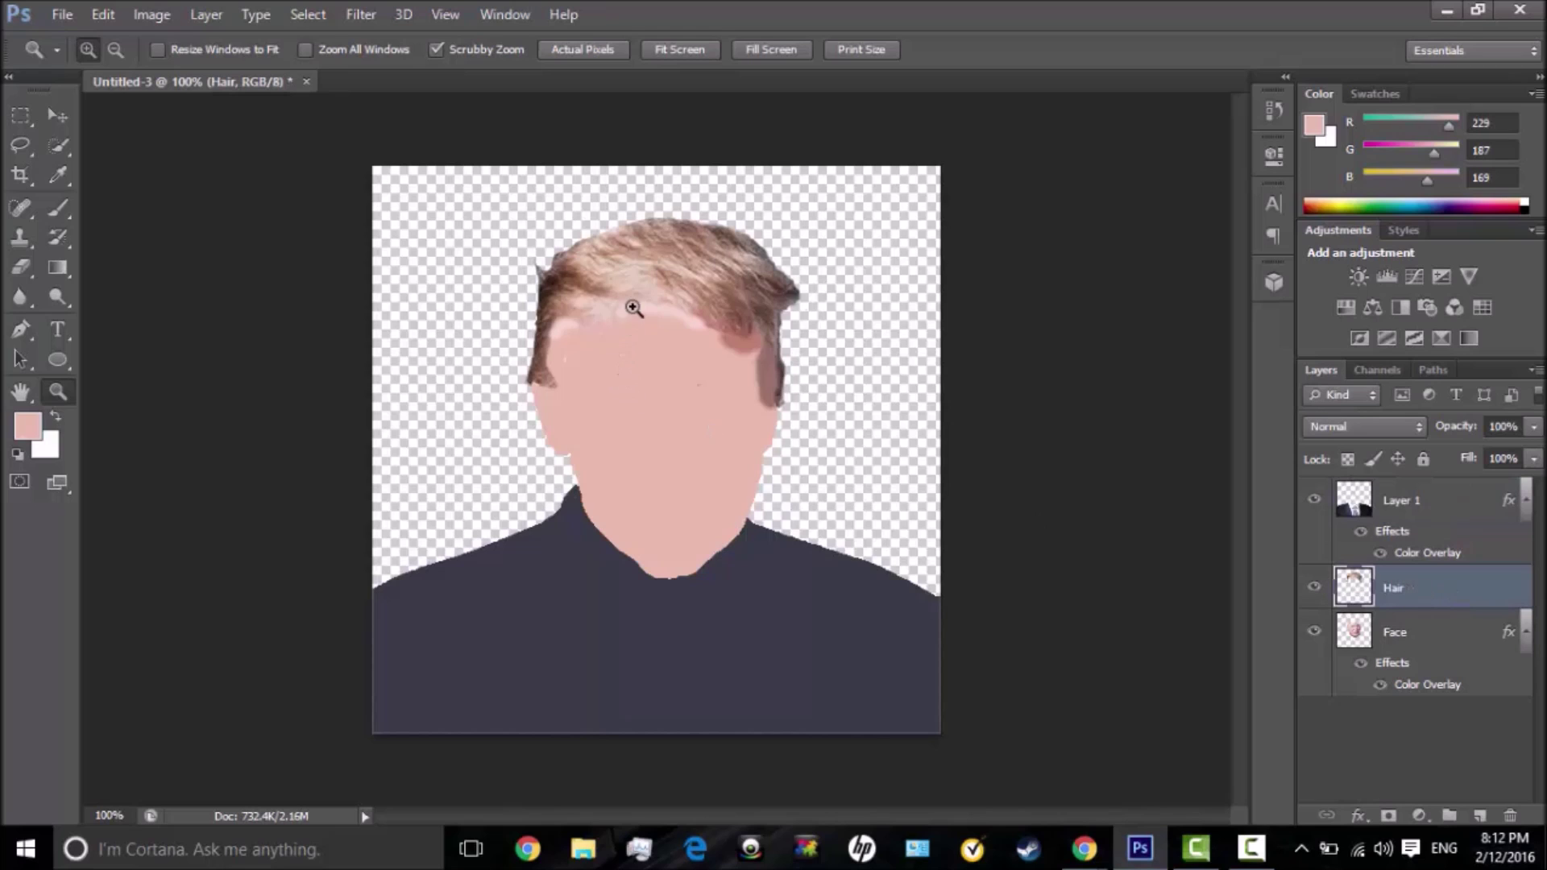
{"action": "left_click", "coordinate": [26, 426]}
{"action": "left_click_drag", "start_coordinate": [718, 261], "coordinate": [753, 292]}
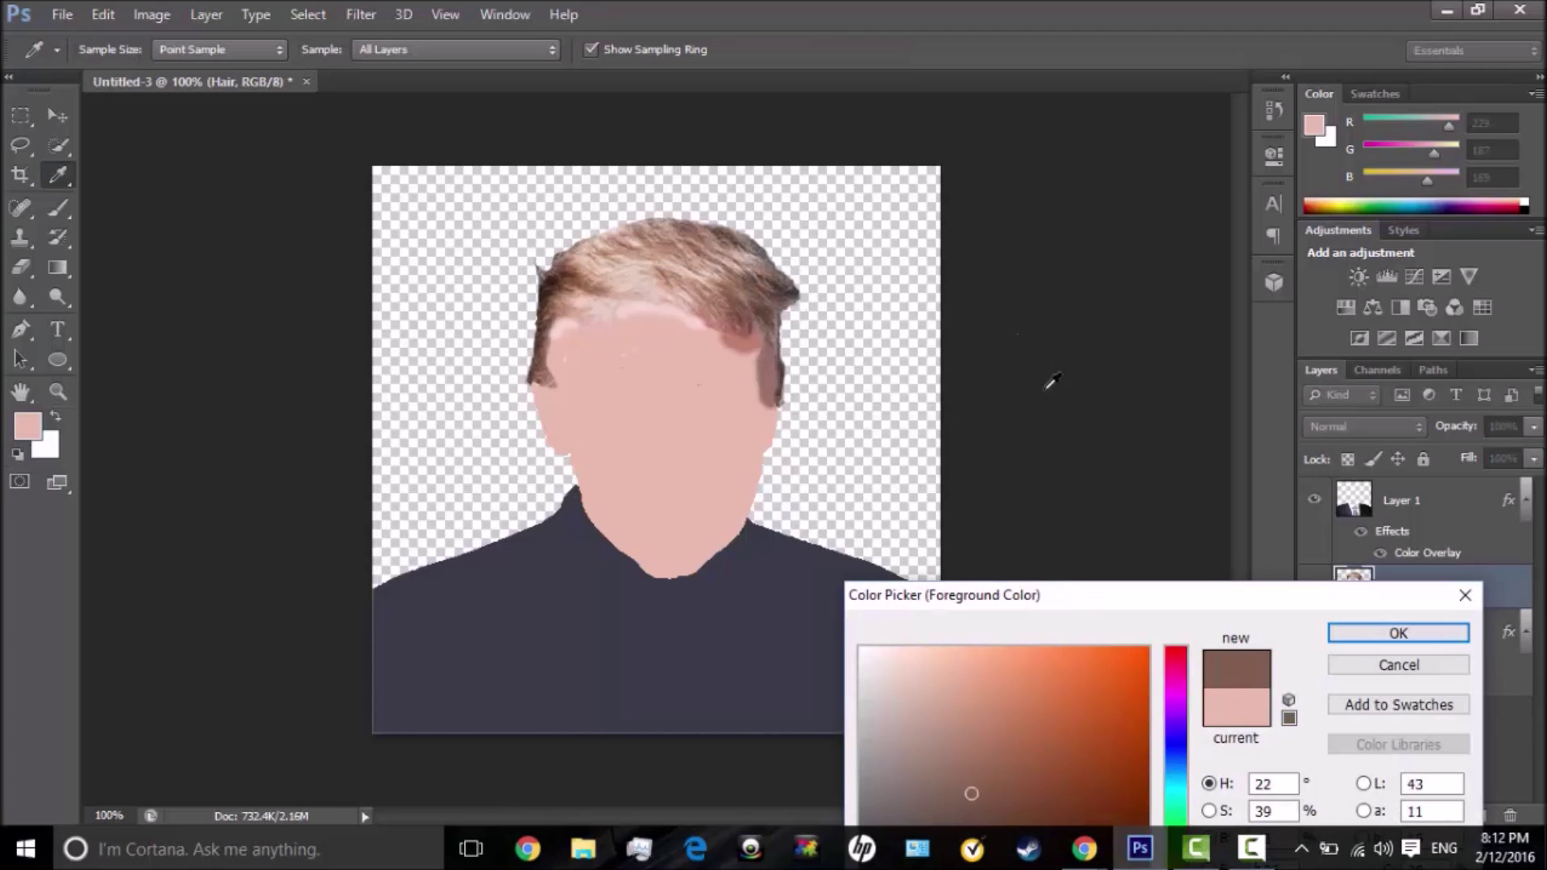
{"action": "left_click", "coordinate": [1424, 631]}
- Apply a Color Overlay to the Hair layer in the sampled brown, with Normal blending and 100% opacity
{"action": "double_click", "coordinate": [1399, 587]}
{"action": "left_click", "coordinate": [1511, 588]}
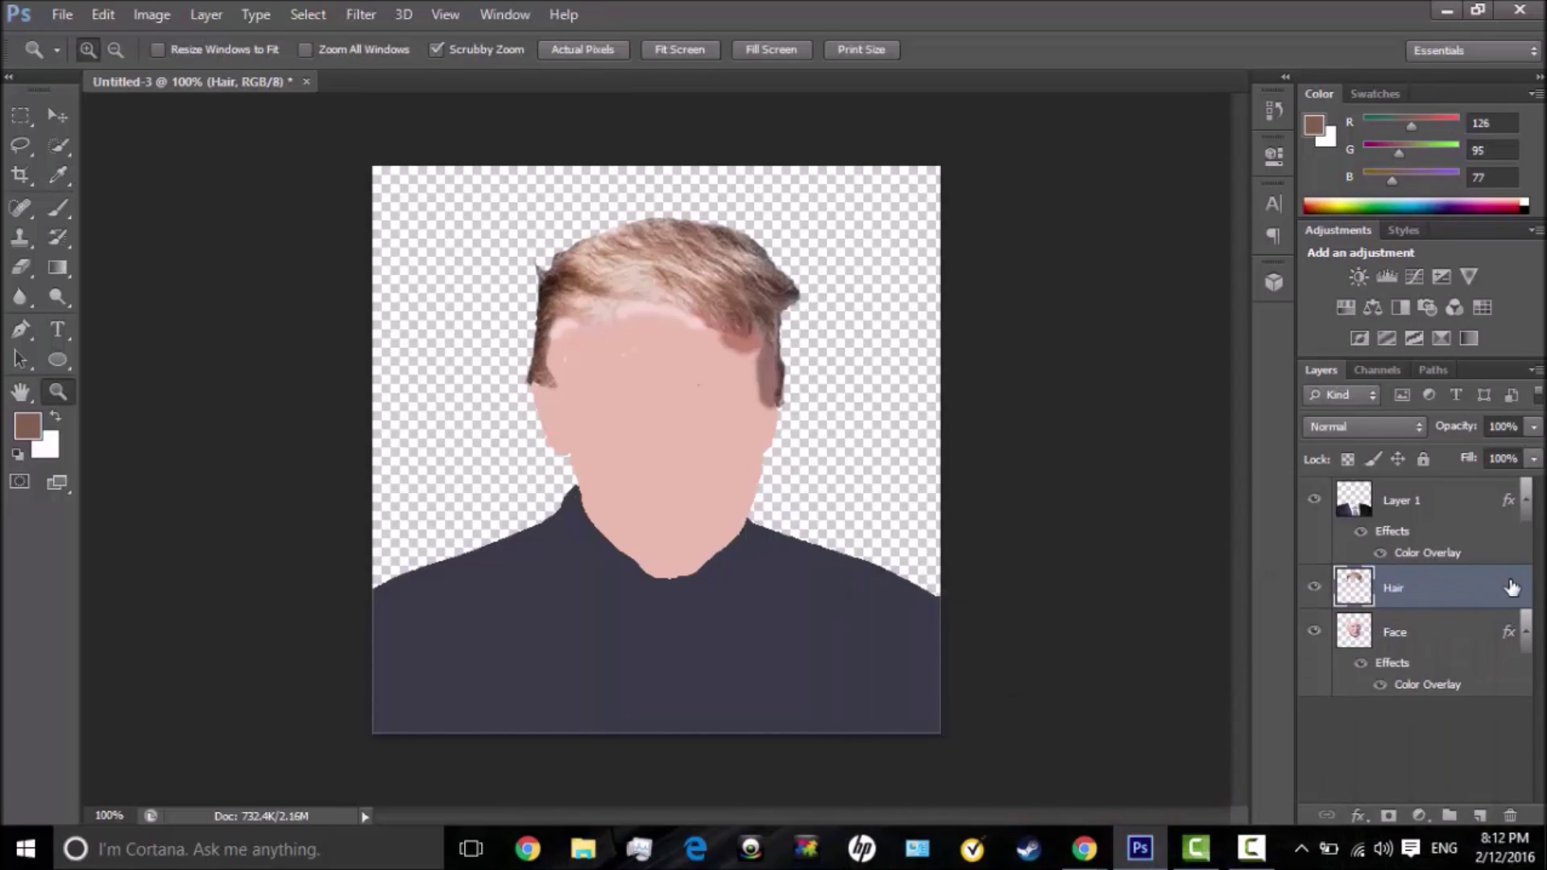
{"action": "double_click", "coordinate": [1422, 584]}
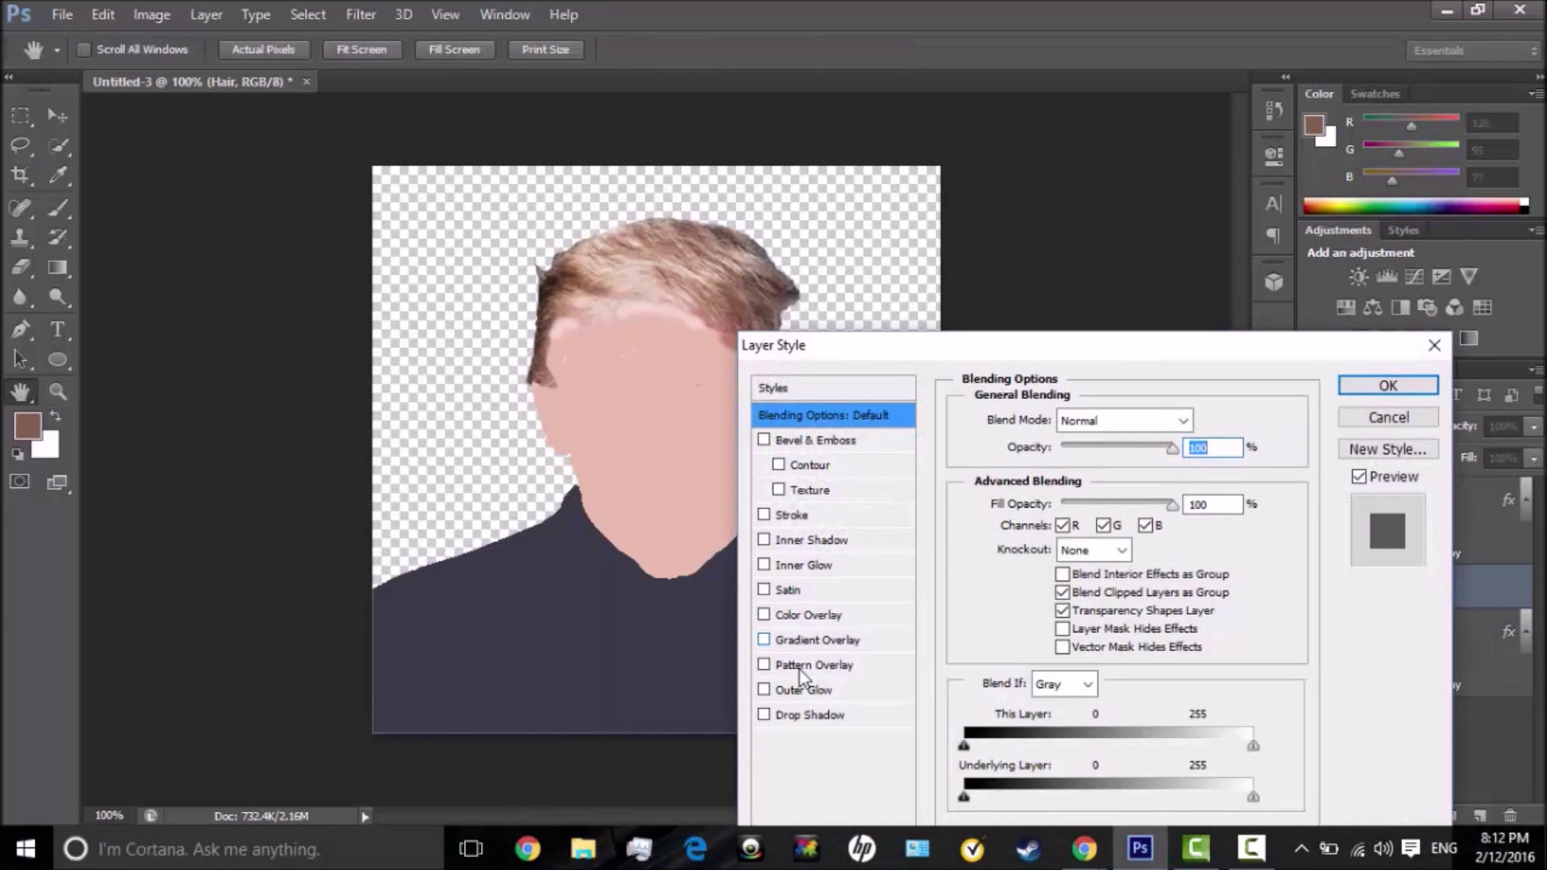
{"action": "left_click", "coordinate": [764, 615]}
{"action": "left_click", "coordinate": [808, 615]}
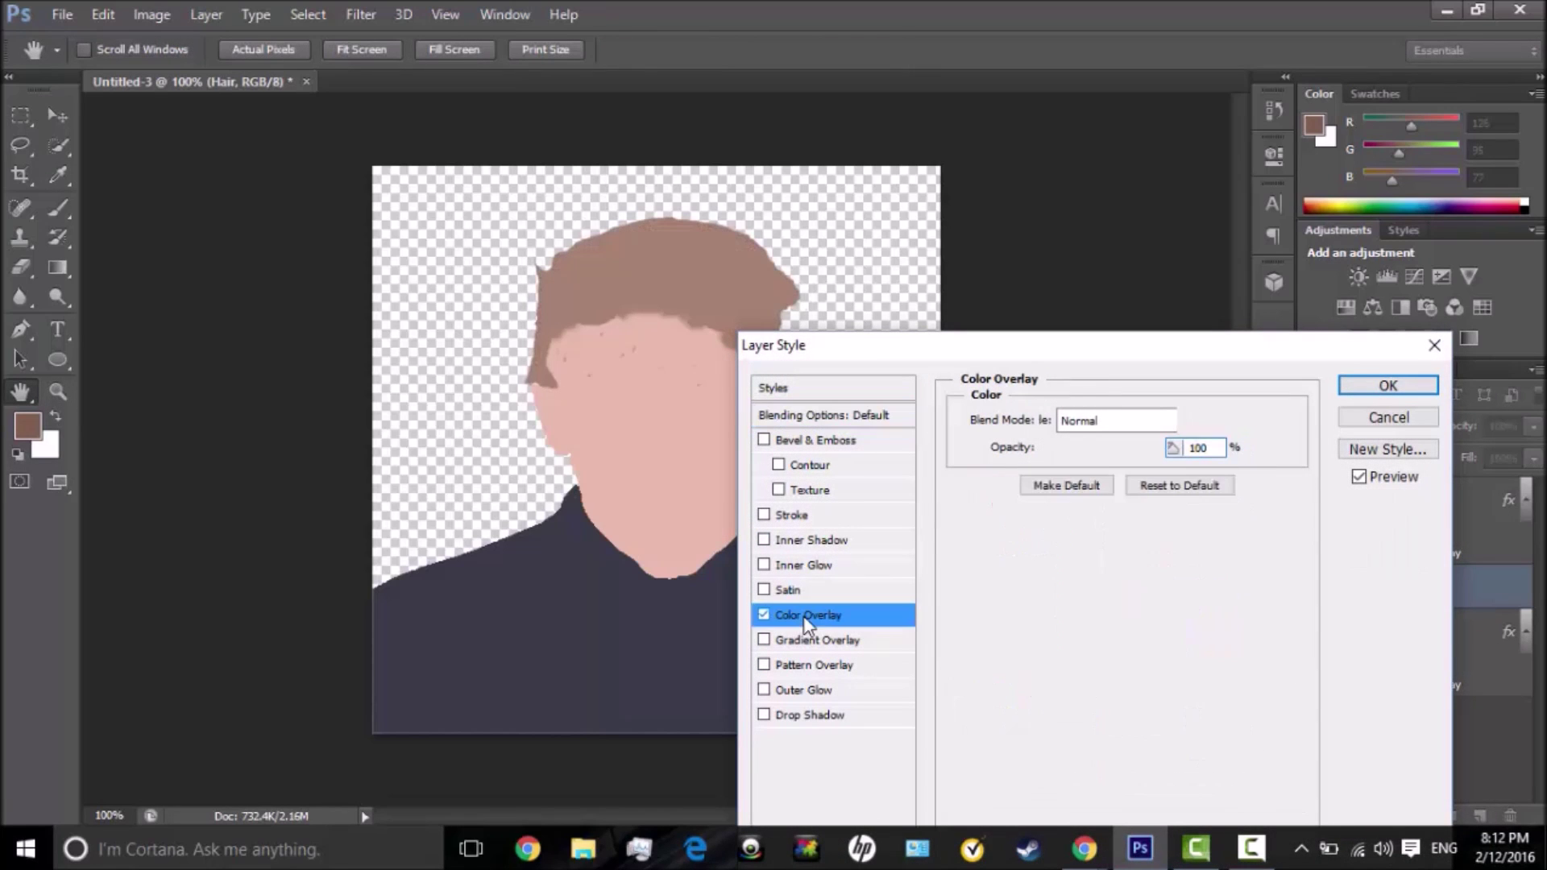
{"action": "left_click", "coordinate": [1208, 421]}
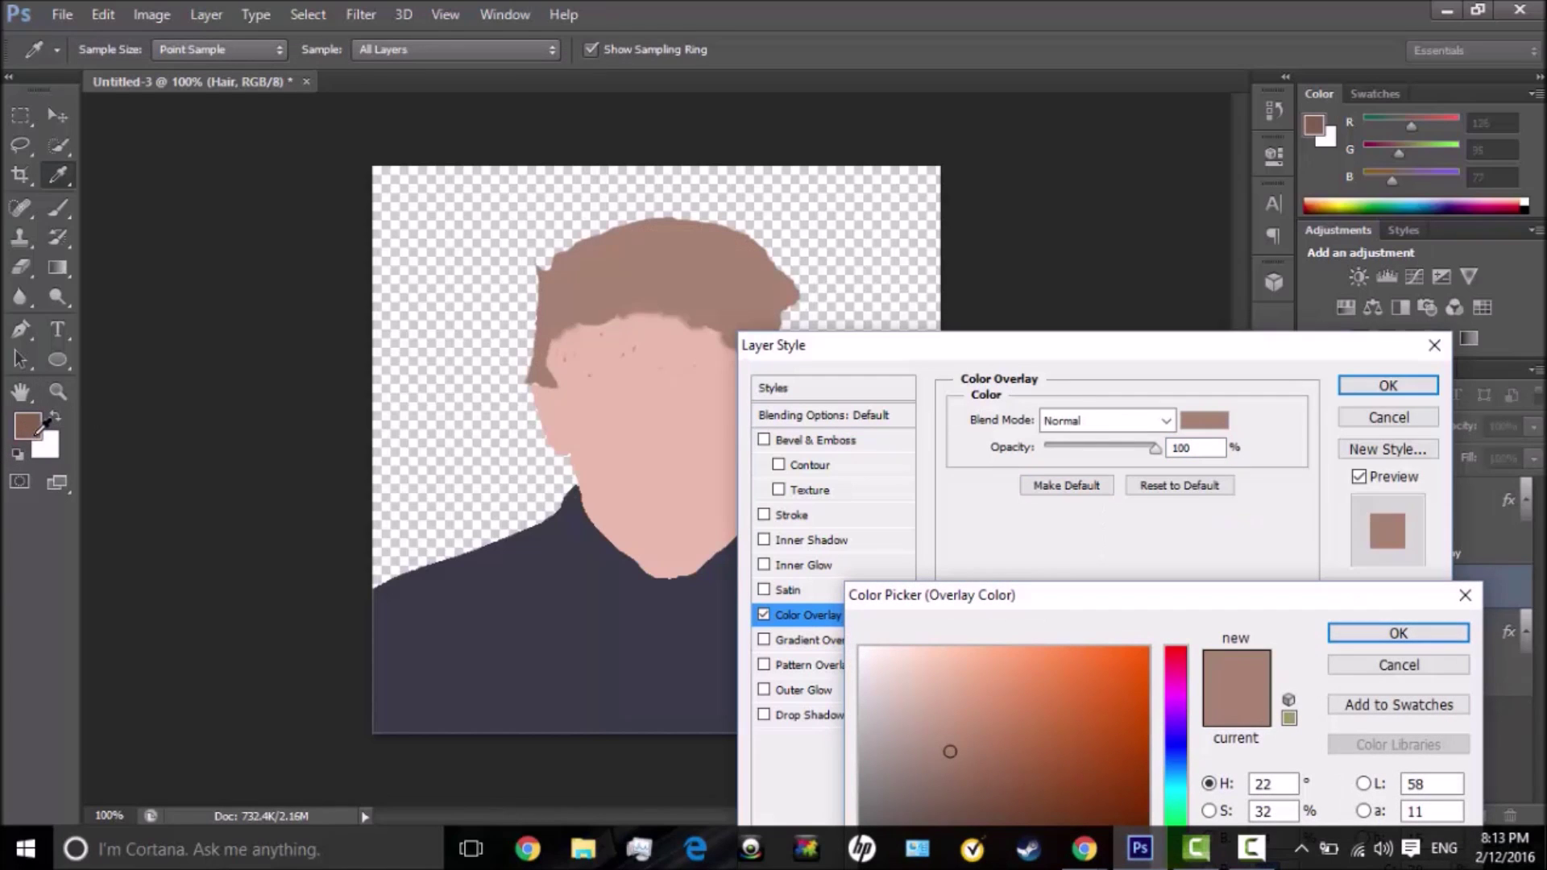
{"action": "left_click", "coordinate": [37, 431]}
{"action": "left_click", "coordinate": [1387, 635]}
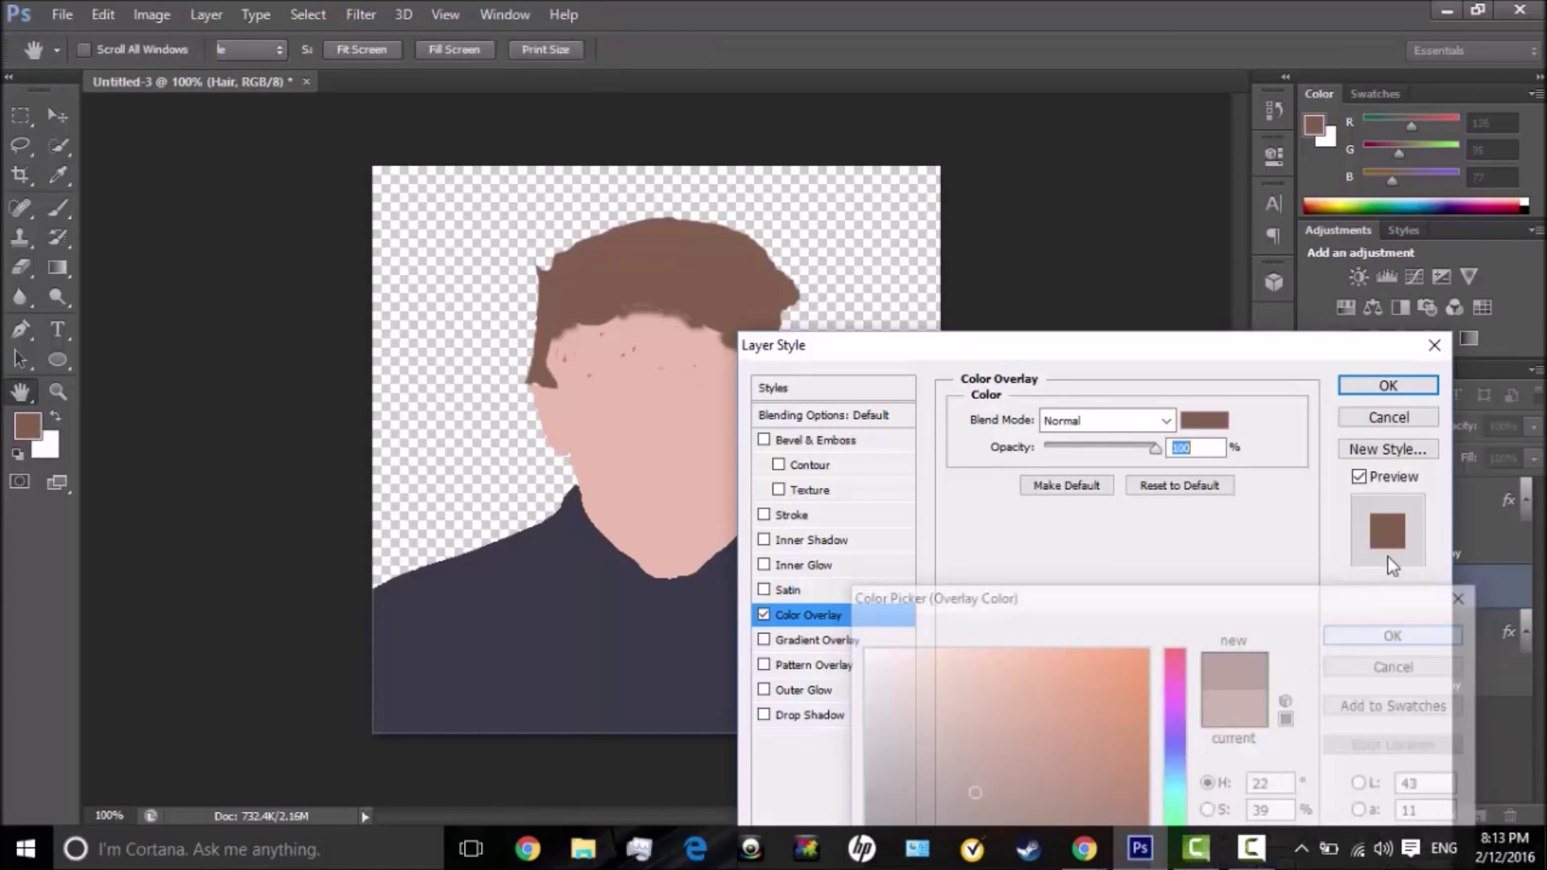
{"action": "left_click", "coordinate": [1387, 385]}
- Sample the face's flat pink skin colour as the foreground colour, working close up on the brown specks across the forehead
{"action": "left_click_drag", "start_coordinate": [574, 360], "coordinate": [986, 461]}
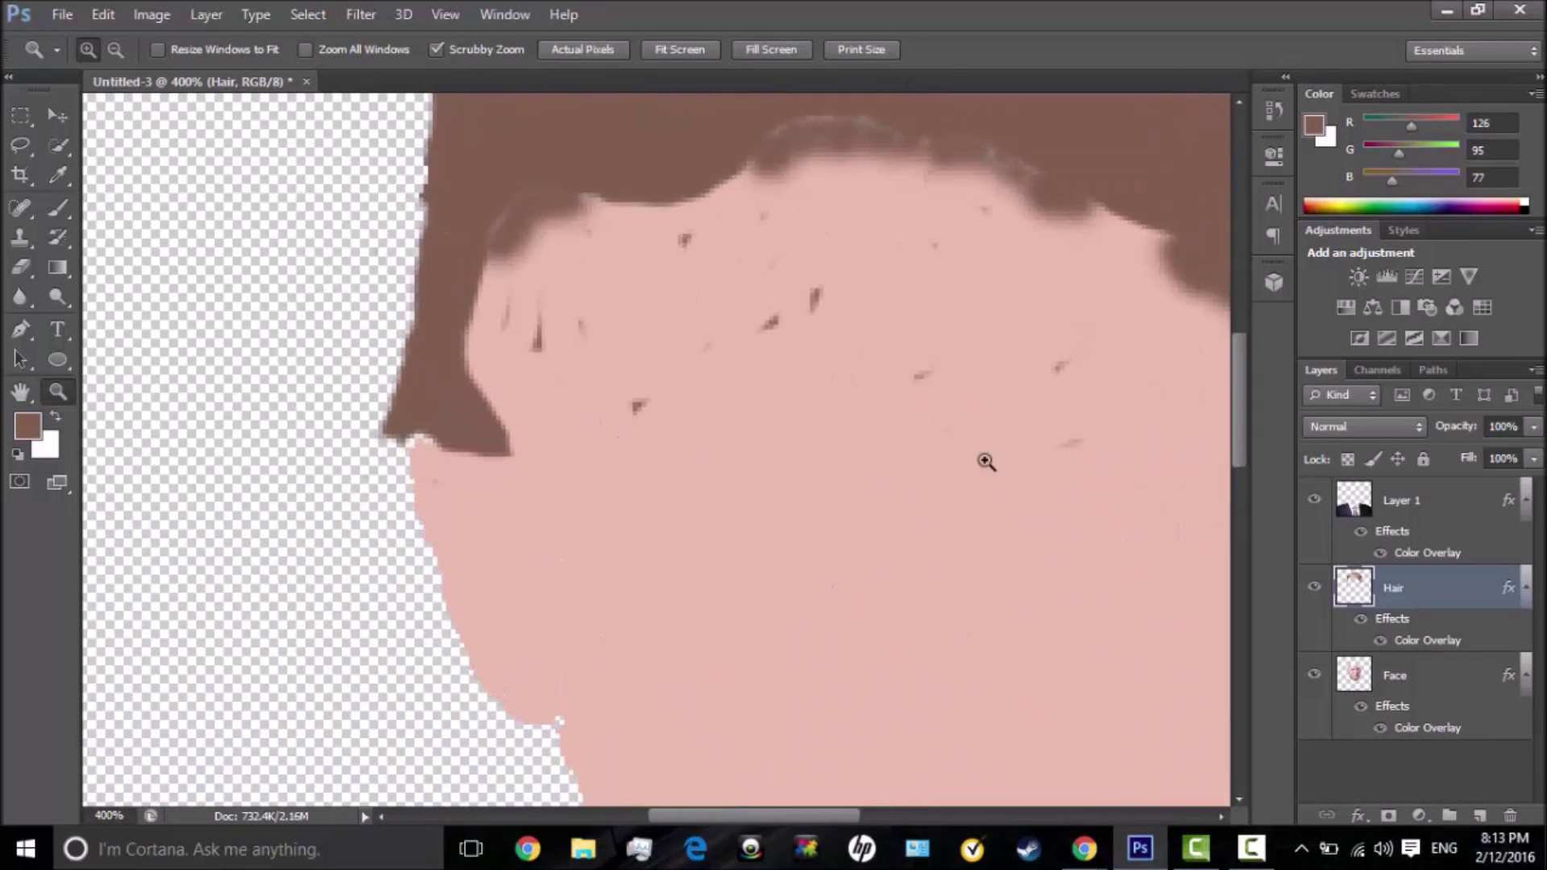
{"action": "left_click", "coordinate": [40, 439]}
{"action": "left_click", "coordinate": [810, 558]}
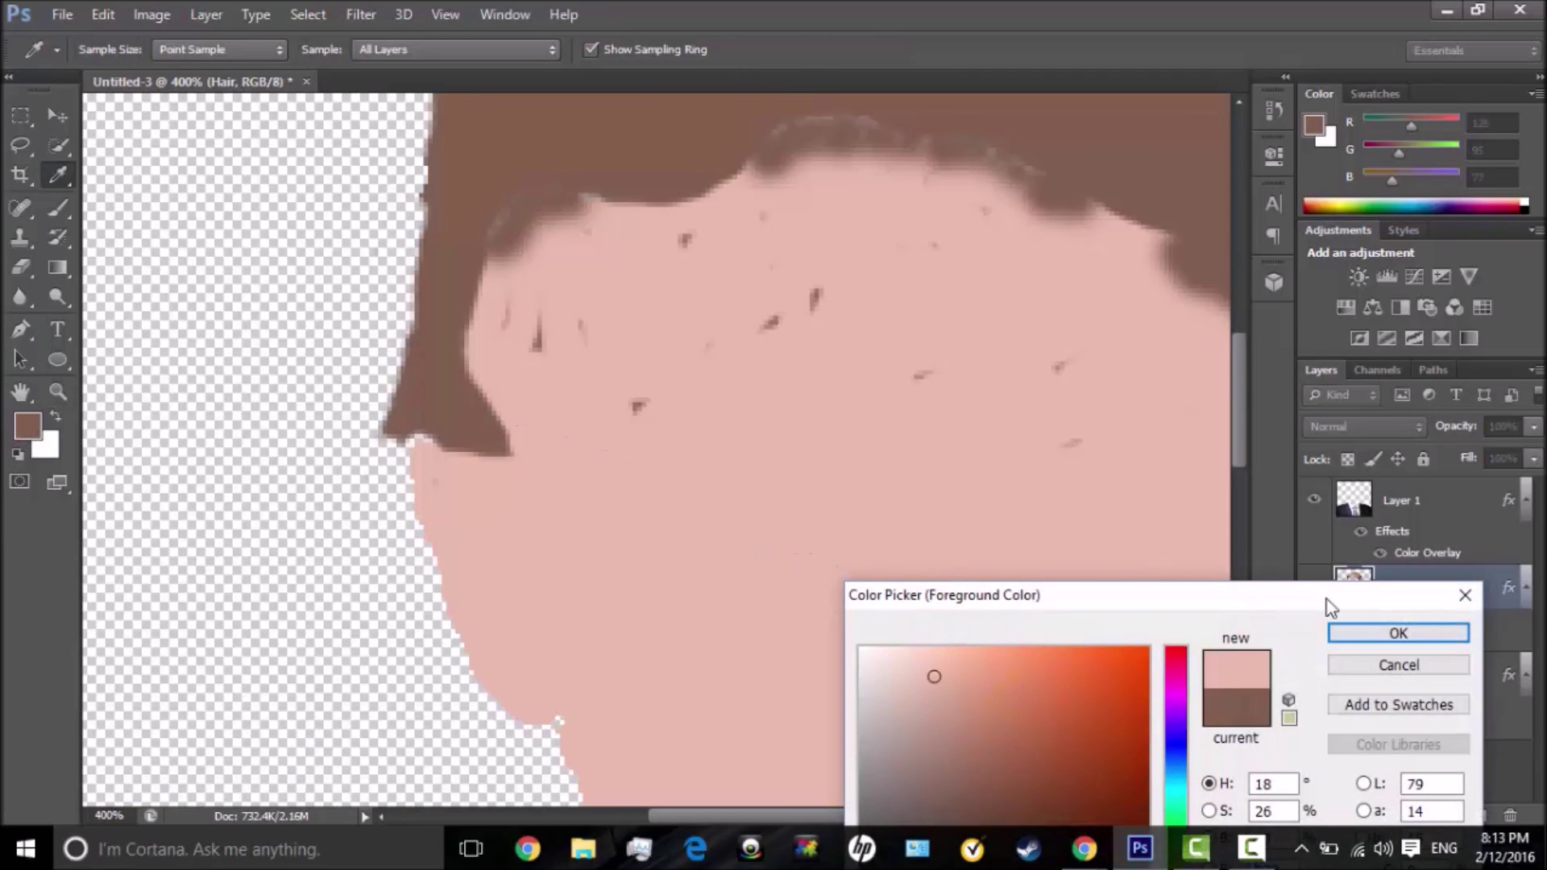
{"action": "left_click", "coordinate": [1367, 636]}
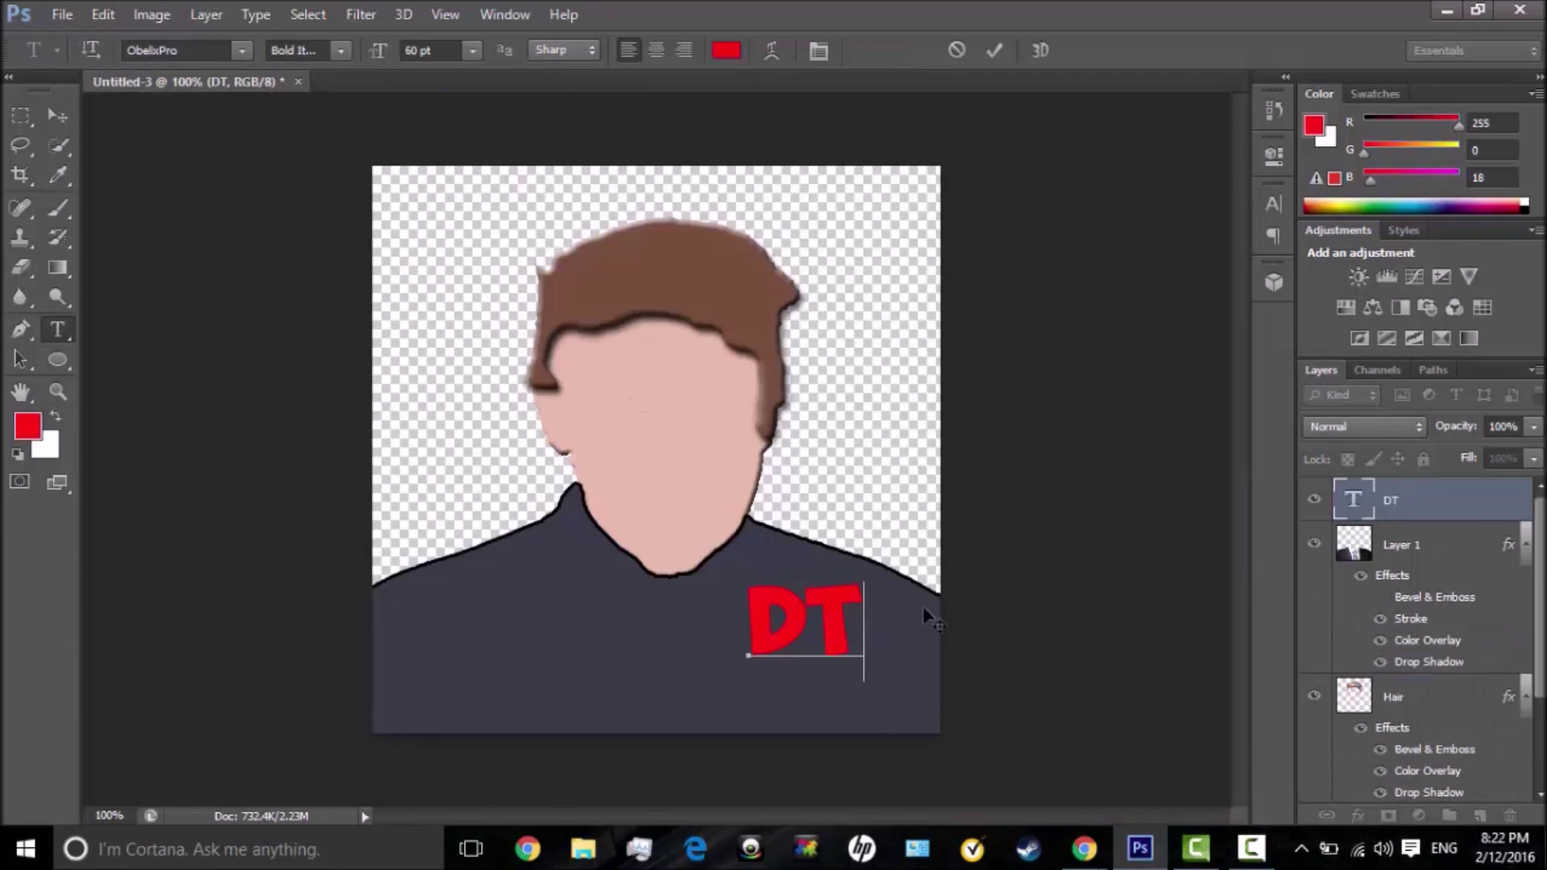
- Add Drop Shadow, Outer Glow, Inner Glow, Stroke and Bevel & Emboss effects to the DT text layer
{"action": "right_click", "coordinate": [1367, 505]}
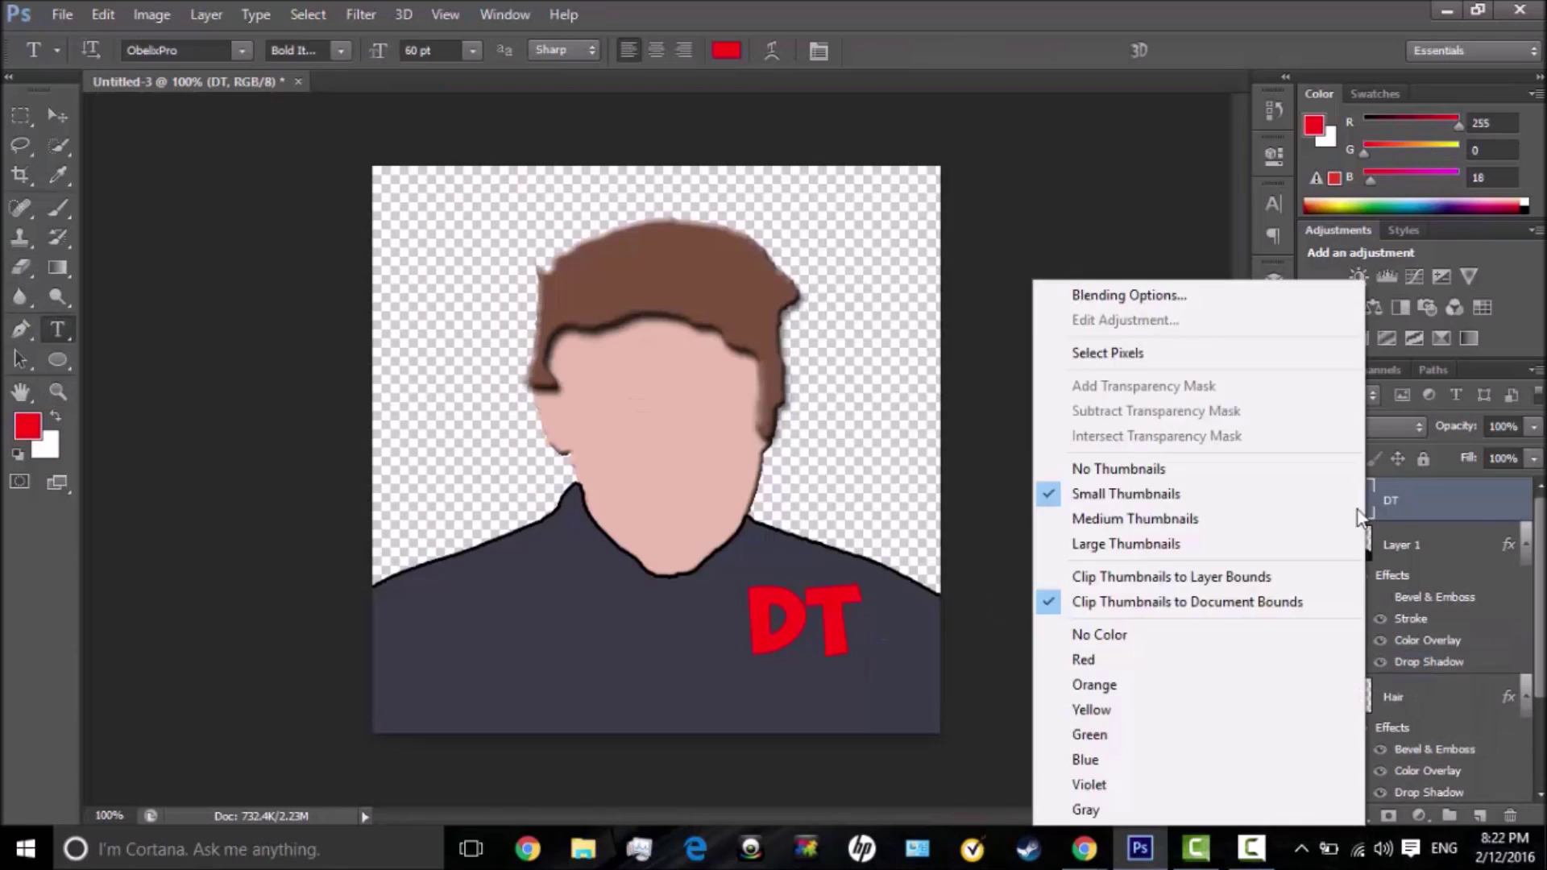
{"action": "left_click", "coordinate": [1177, 294]}
{"action": "left_click_drag", "start_coordinate": [863, 228], "coordinate": [996, 112]}
{"action": "left_click", "coordinate": [866, 465]}
{"action": "left_click", "coordinate": [865, 439]}
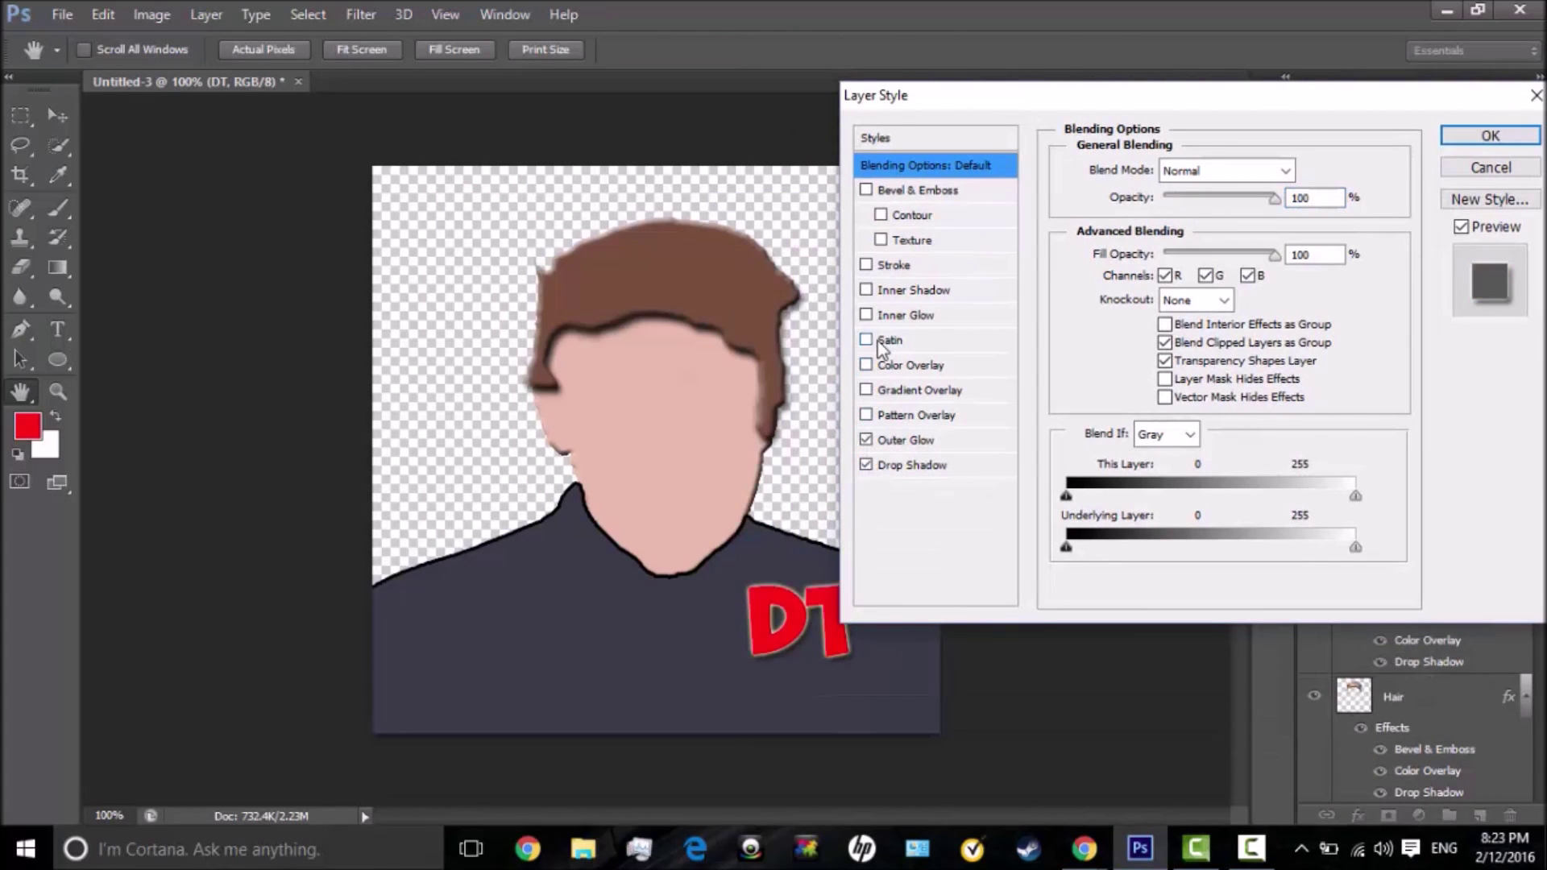
{"action": "left_click", "coordinate": [866, 315]}
{"action": "left_click", "coordinate": [866, 265]}
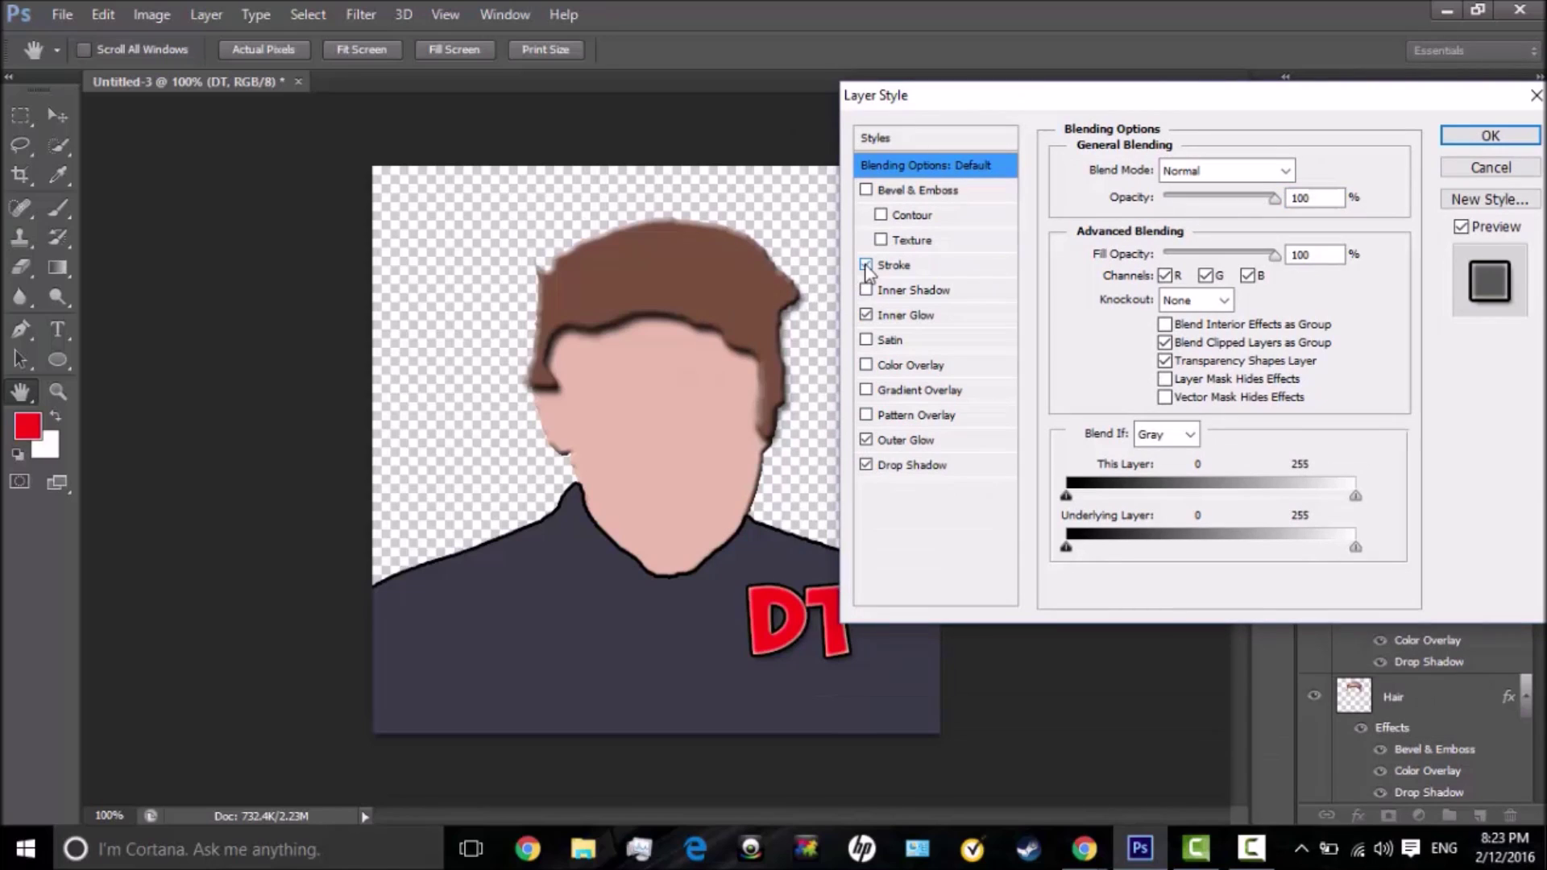
{"action": "left_click", "coordinate": [866, 190]}
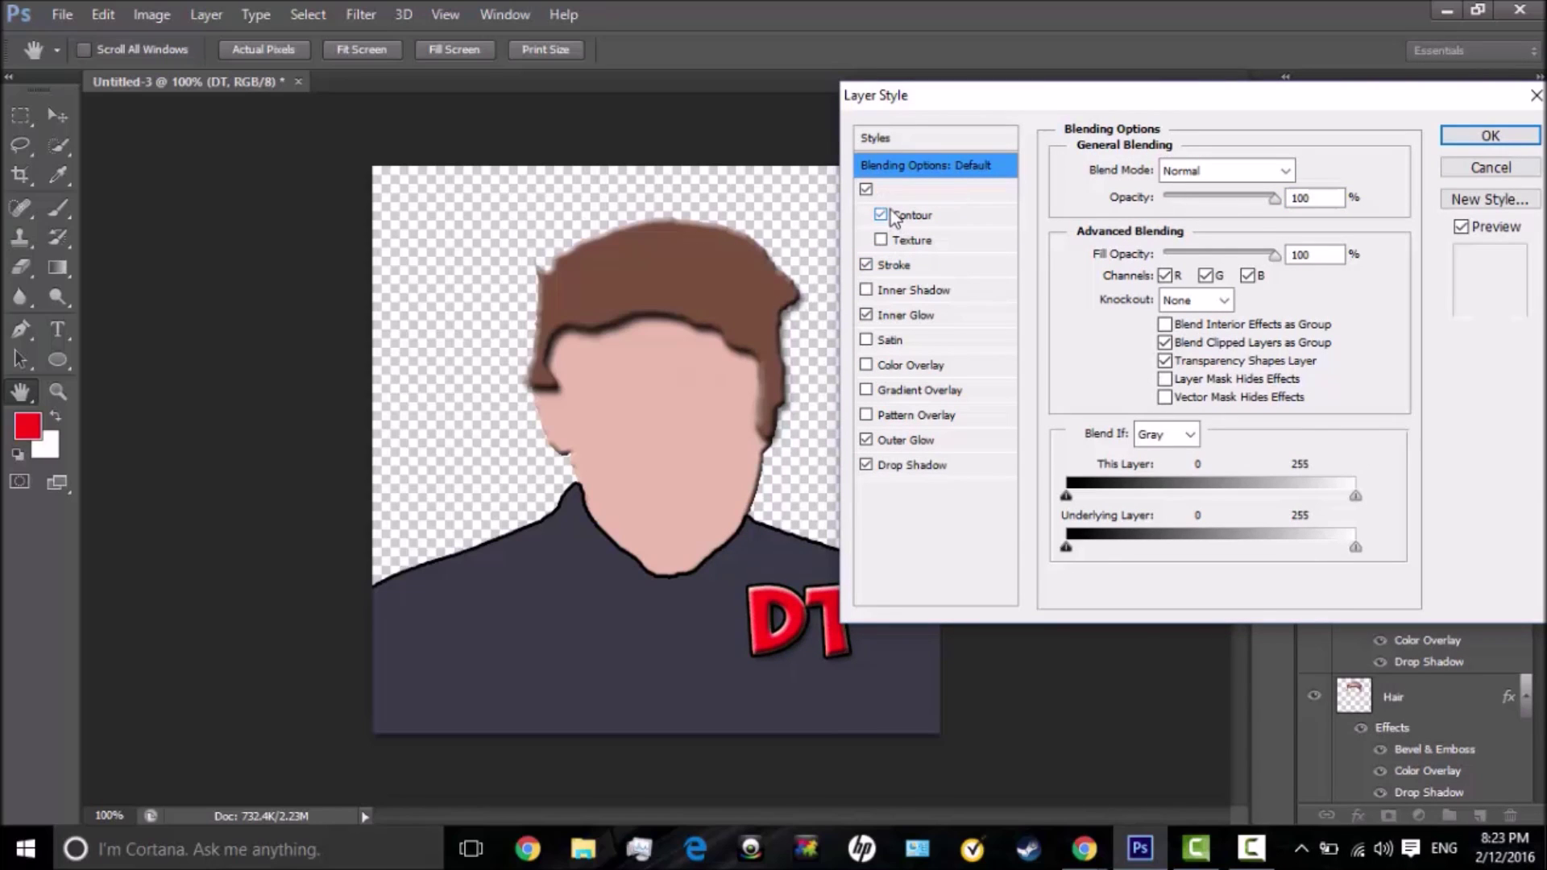
- Add a linear rainbow Gradient Overlay to the DT text at a 90° angle, 72% scale and 100% opacity, and apply the styles
{"action": "left_click", "coordinate": [870, 391]}
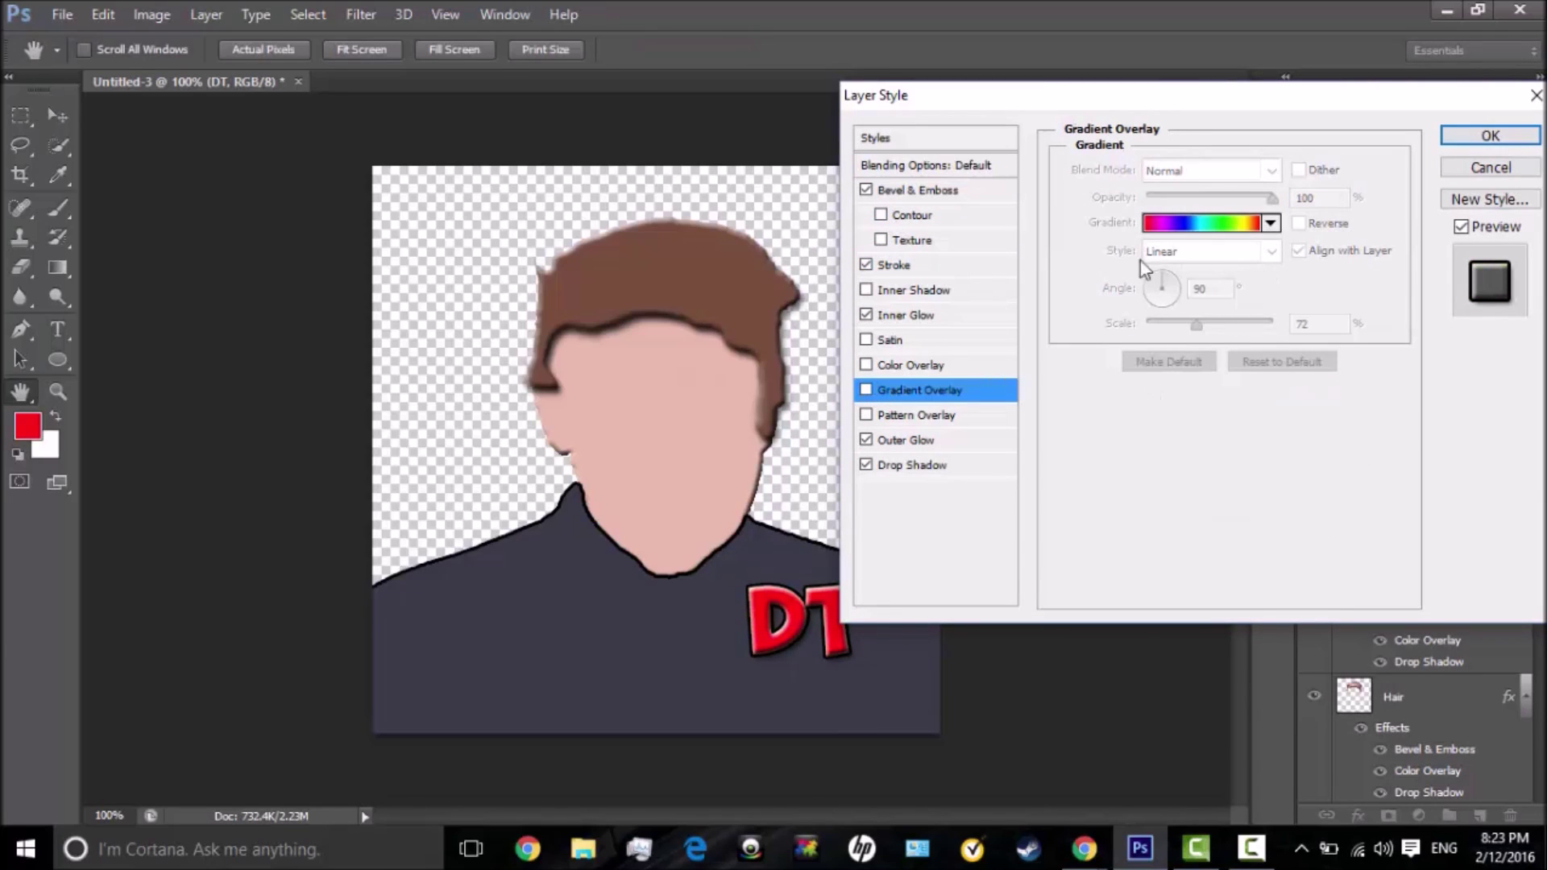
{"action": "left_click", "coordinate": [1271, 223]}
{"action": "left_click", "coordinate": [1134, 302]}
{"action": "left_click", "coordinate": [1111, 317]}
{"action": "left_click", "coordinate": [1245, 302]}
{"action": "left_click", "coordinate": [1098, 339]}
{"action": "left_click", "coordinate": [1490, 137]}
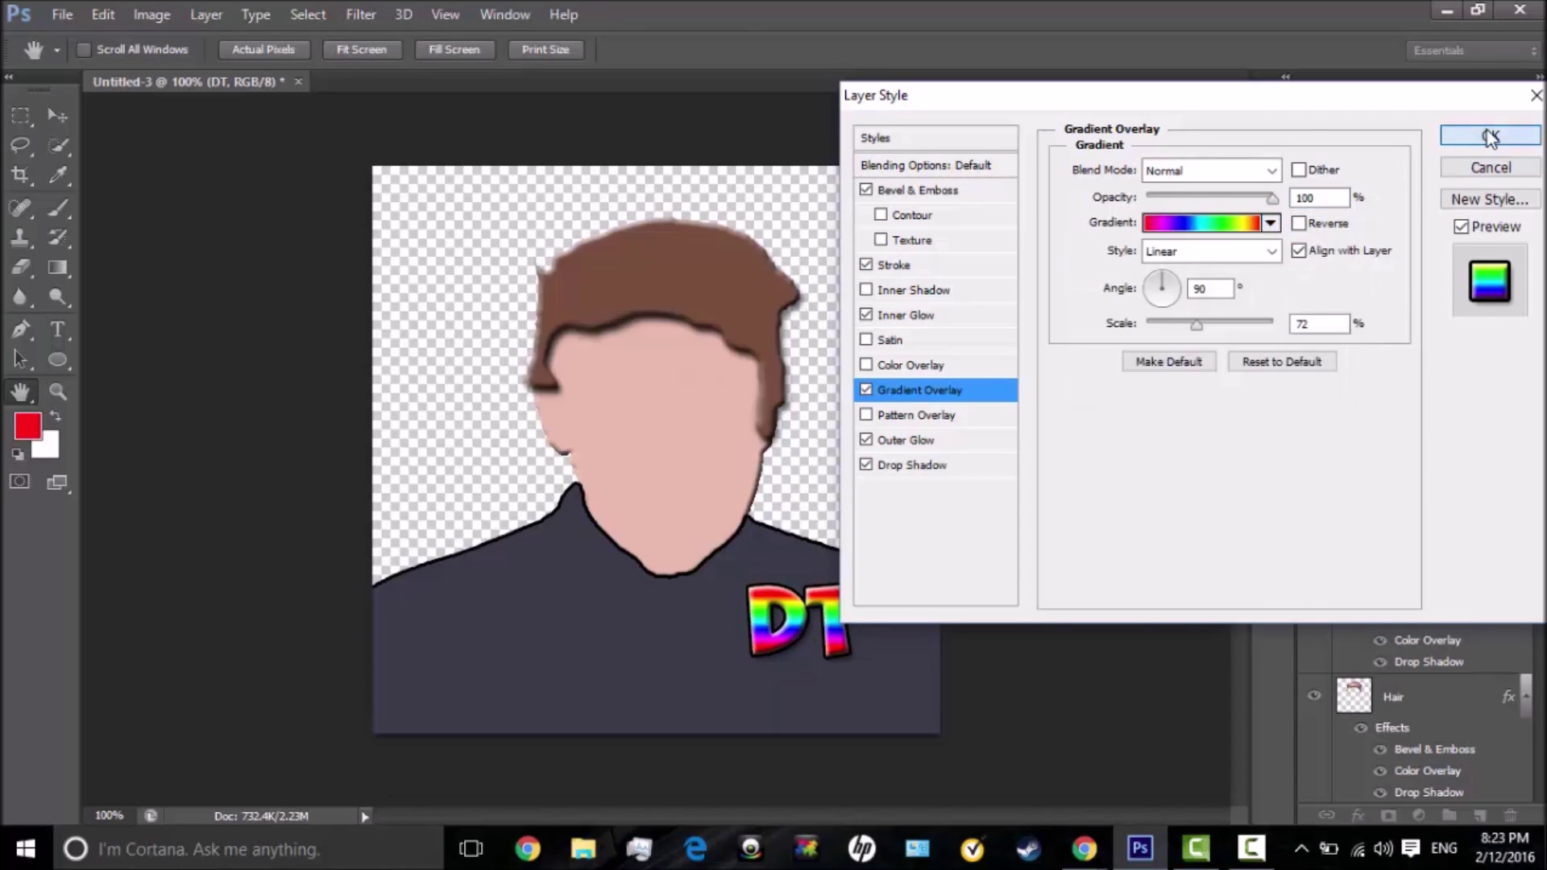
{"action": "left_click", "coordinate": [1491, 137]}
- Rotate the DT text on the suit's chest to about -15 degrees with a free transform
{"action": "right_click", "coordinate": [754, 619]}
{"action": "left_click", "coordinate": [786, 633]}
{"action": "key", "text": "m"}
{"action": "right_click", "coordinate": [853, 611]}
{"action": "left_click", "coordinate": [948, 419]}
{"action": "left_click_drag", "start_coordinate": [876, 670], "coordinate": [837, 564]}
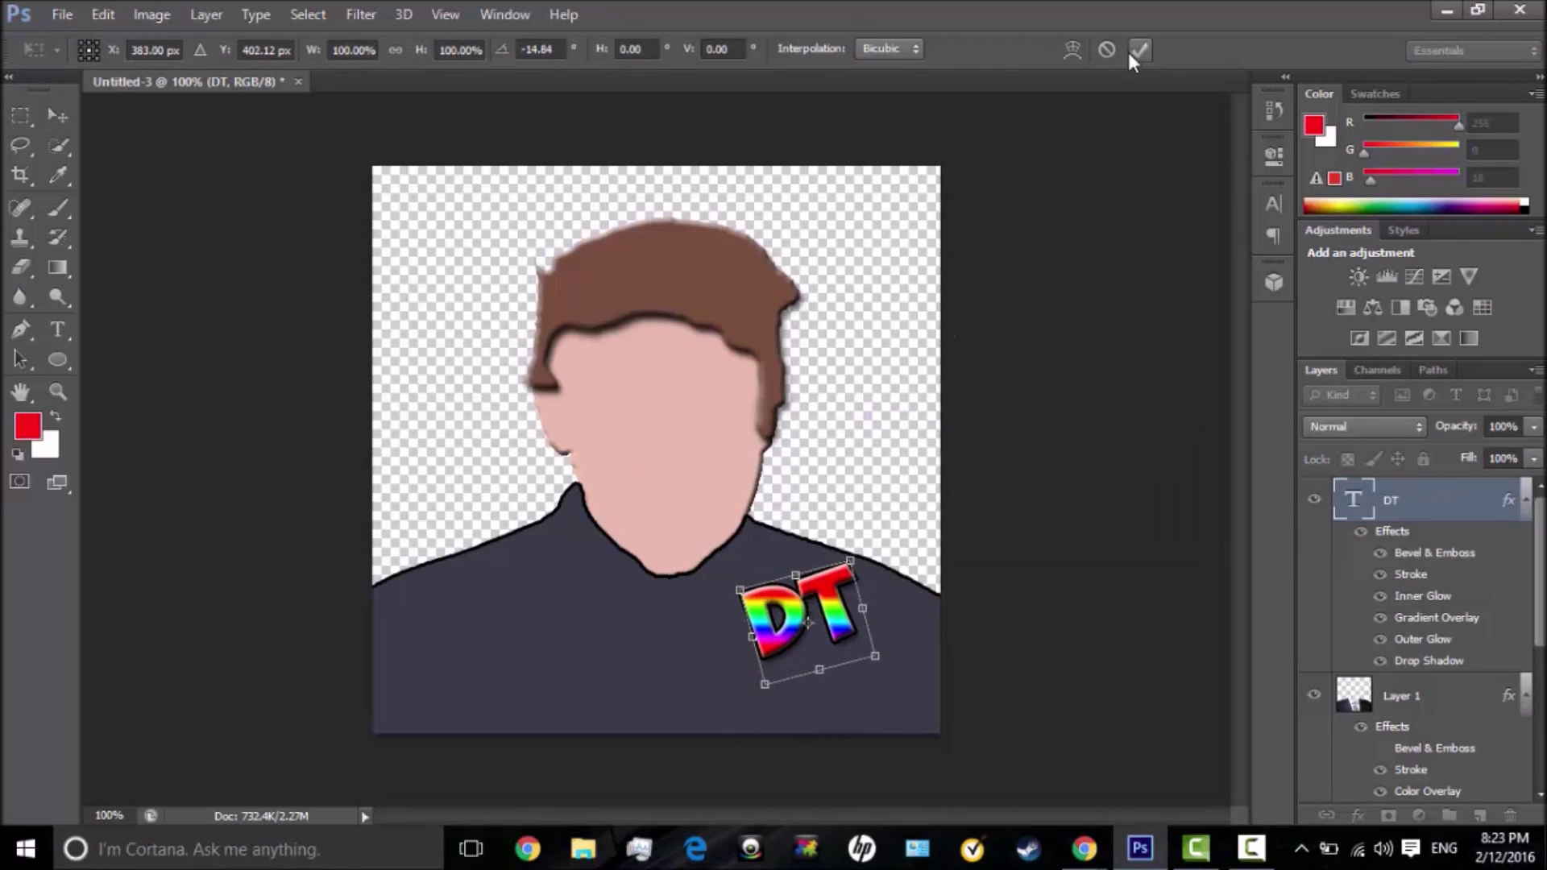
{"action": "left_click", "coordinate": [1137, 51]}
{"action": "key", "text": "v"}
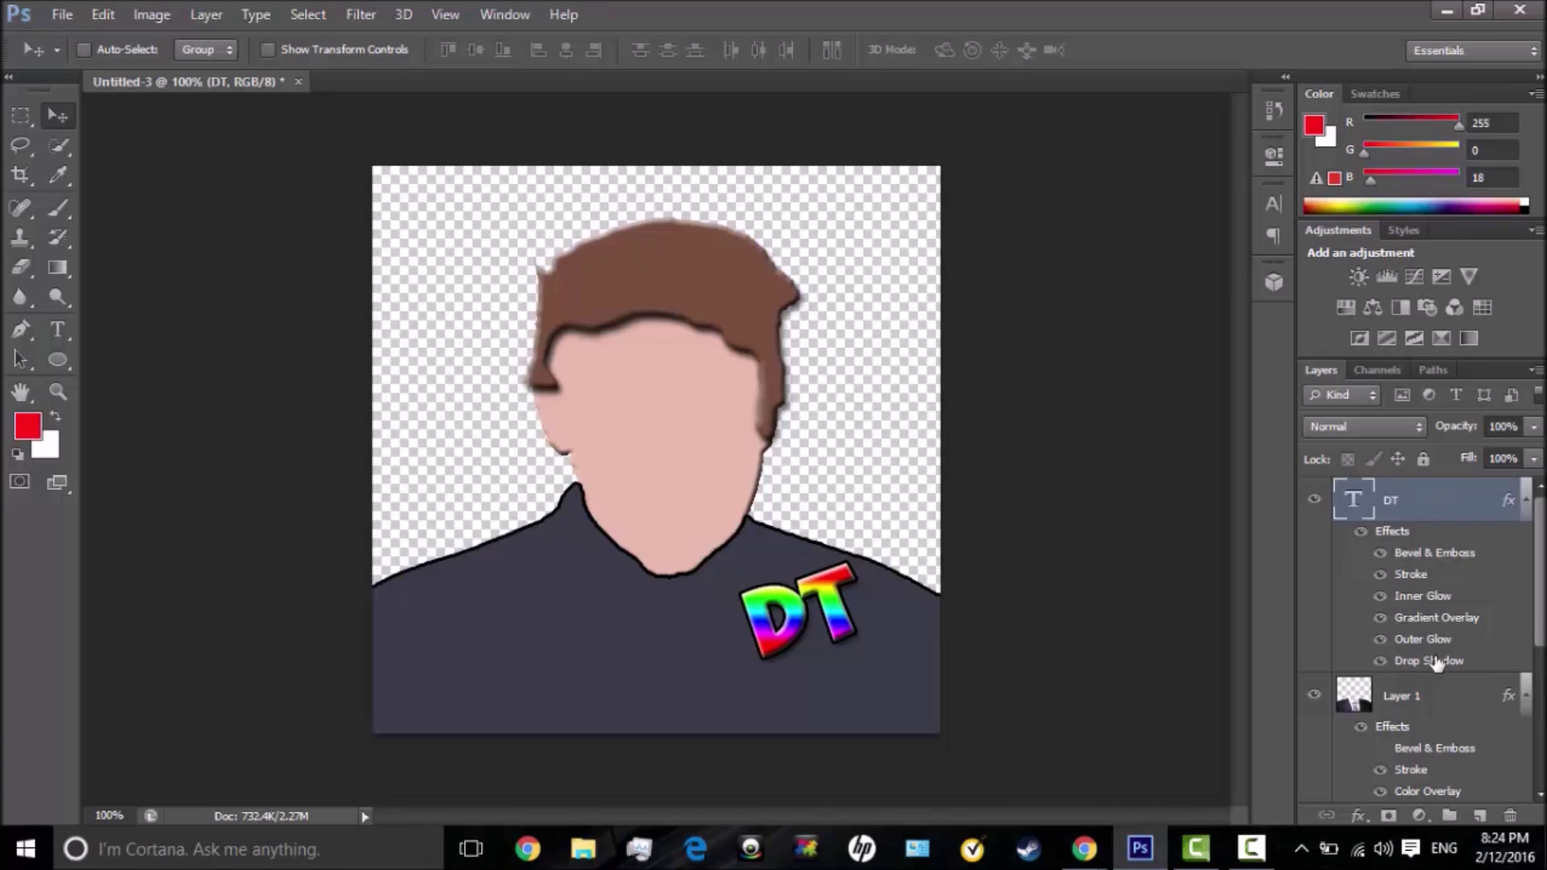
- Remove the Bevel & Emboss effect from the Hair layer, keeping its Color Overlay and Drop Shadow
{"action": "scroll", "coordinate": [1418, 604], "scroll_direction": "down", "scroll_amount": 3}
{"action": "double_click", "coordinate": [1417, 552]}
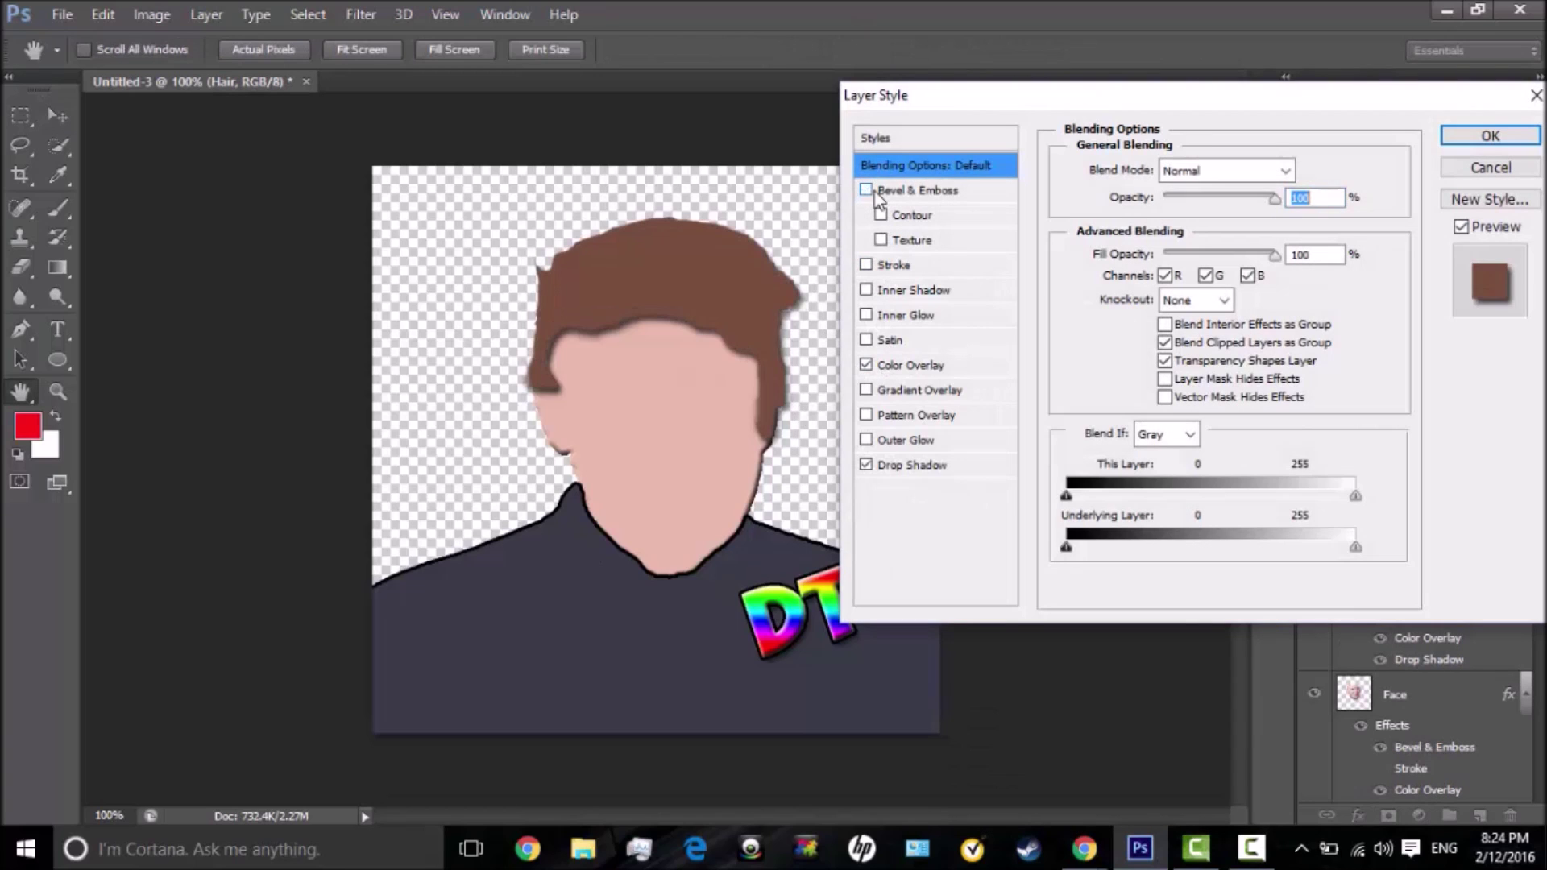
{"action": "key", "text": "Return"}
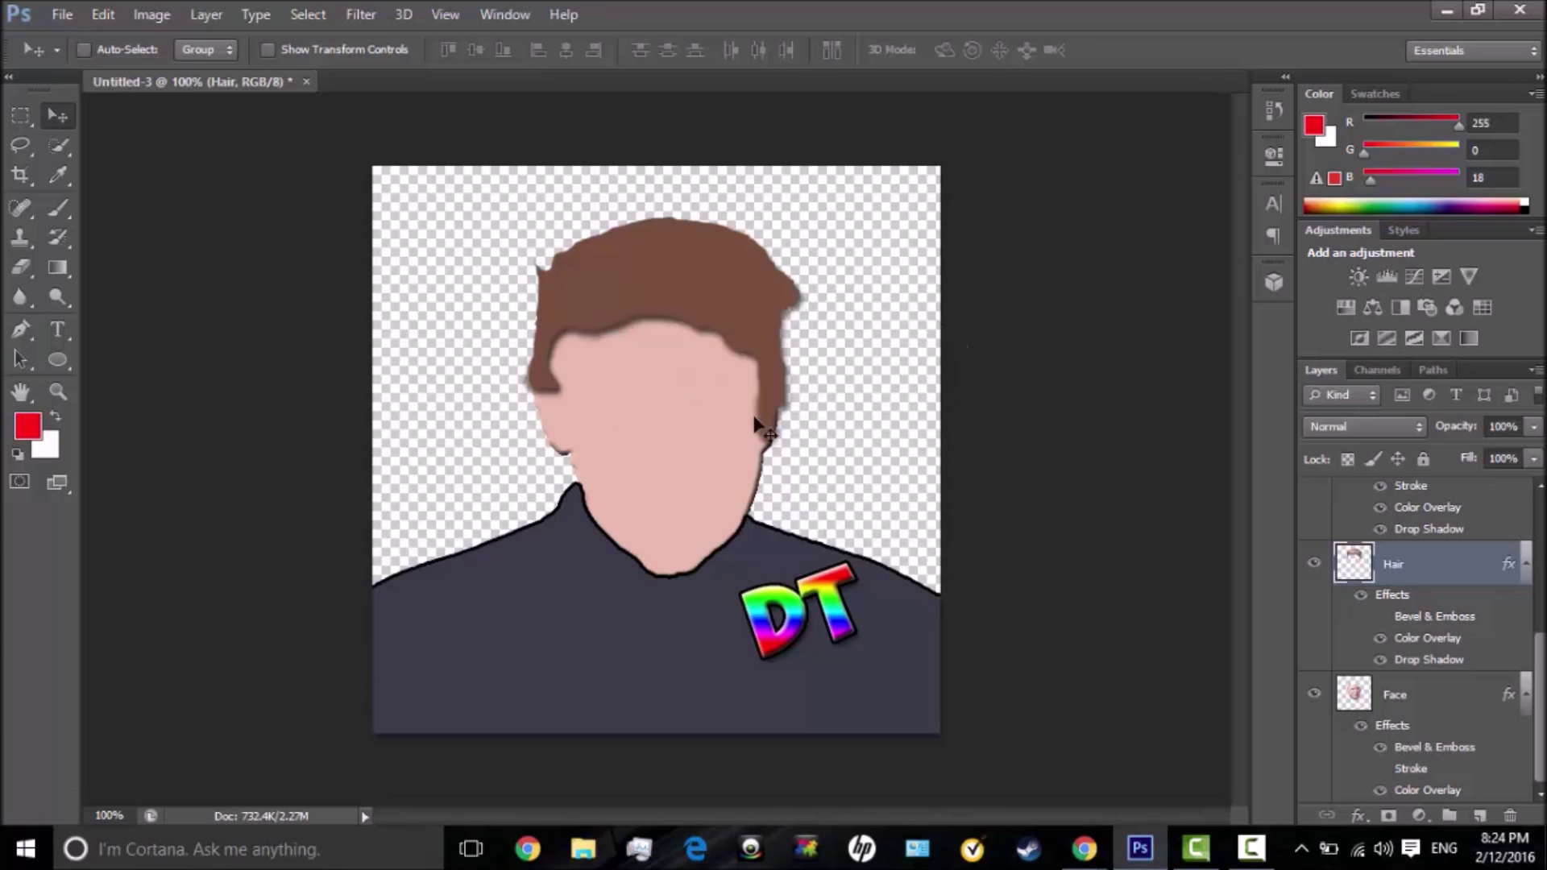
- Shorten the long sideburn above the ear on the Hair layer with a 21 px History Brush
{"action": "left_click", "coordinate": [55, 390]}
{"action": "double_click", "coordinate": [769, 427]}
{"action": "key", "text": "y"}
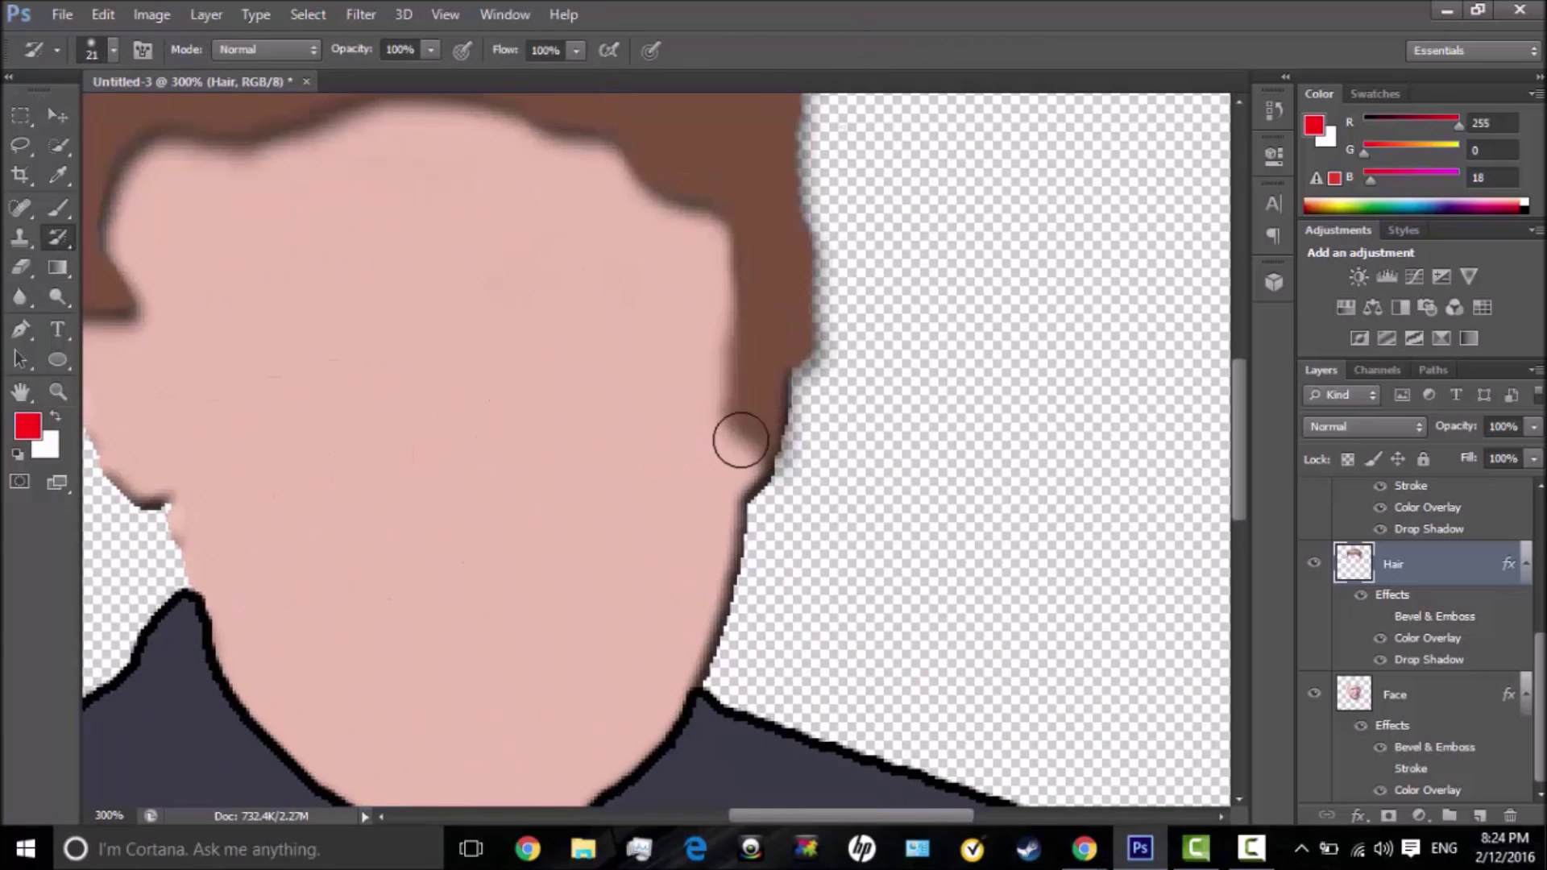
{"action": "left_click_drag", "start_coordinate": [797, 815], "coordinate": [762, 814]}
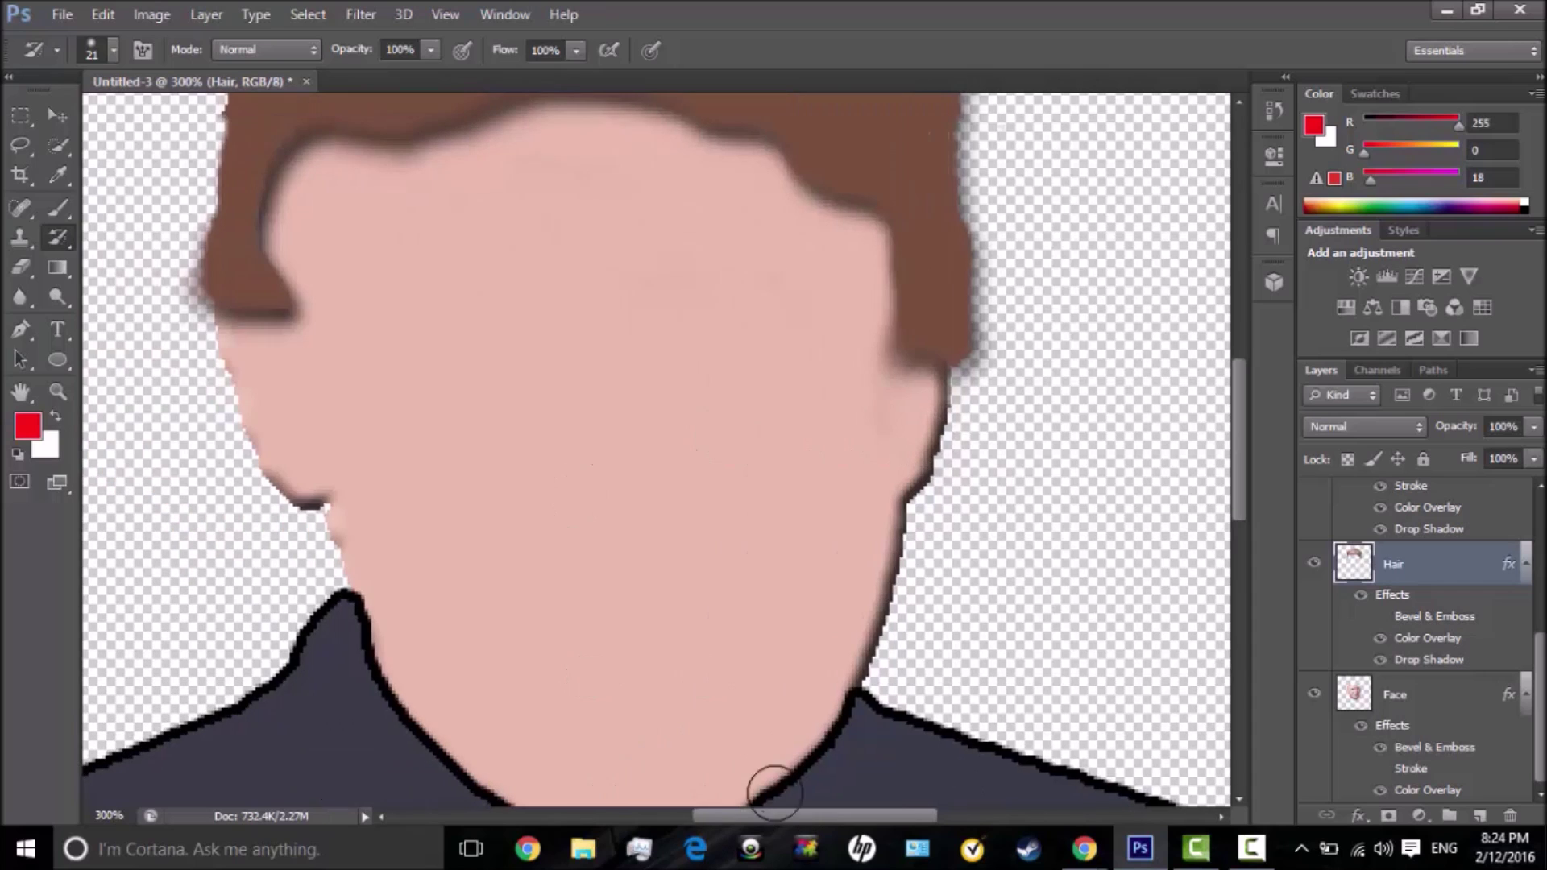
{"action": "mouse_move", "coordinate": [894, 343]}
{"action": "left_mouse_down"}
{"action": "mouse_move", "coordinate": [1018, 335]}
{"action": "mouse_move", "coordinate": [963, 342]}
{"action": "left_mouse_up"}
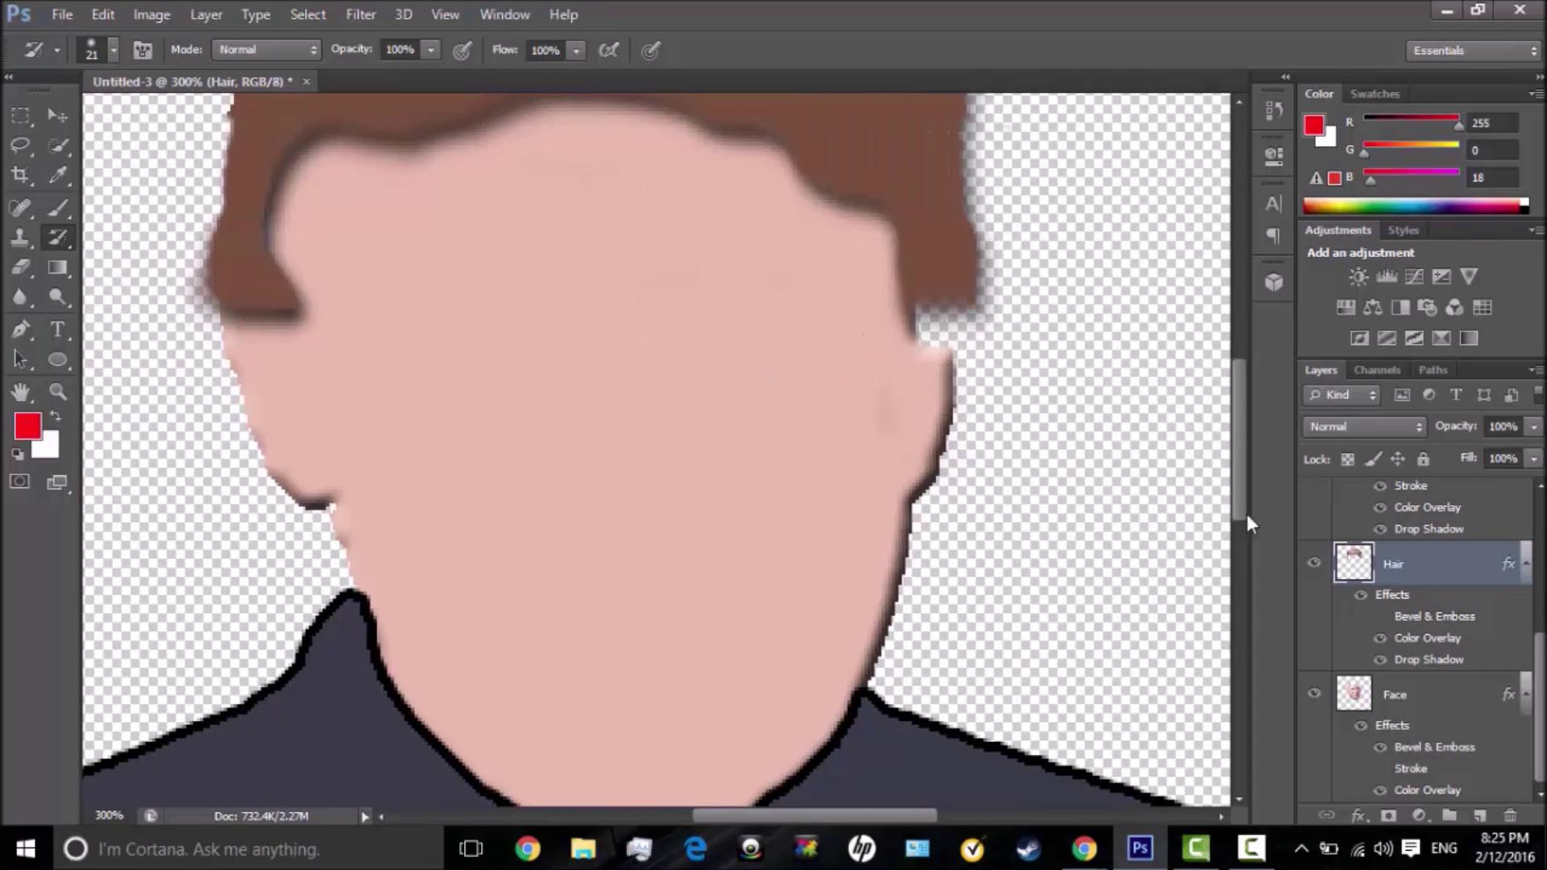
- Sample the hair's brown (RGB 117, 80, 61) and paint in the gap at the sideburn's end with a 13 px brush
{"action": "left_click", "coordinate": [27, 425]}
{"action": "left_click", "coordinate": [932, 123]}
{"action": "key", "text": "Return"}
{"action": "key", "text": "b"}
{"action": "scroll", "coordinate": [932, 432], "scroll_direction": "up", "scroll_amount": 2}
{"action": "mouse_move", "coordinate": [934, 427]}
{"action": "left_mouse_down"}
{"action": "mouse_move", "coordinate": [940, 393]}
{"action": "mouse_move", "coordinate": [960, 391]}
{"action": "mouse_move", "coordinate": [926, 422]}
{"action": "mouse_move", "coordinate": [974, 412]}
{"action": "mouse_move", "coordinate": [962, 447]}
{"action": "left_mouse_up"}
{"action": "scroll", "coordinate": [908, 708], "scroll_direction": "up", "scroll_amount": 5}
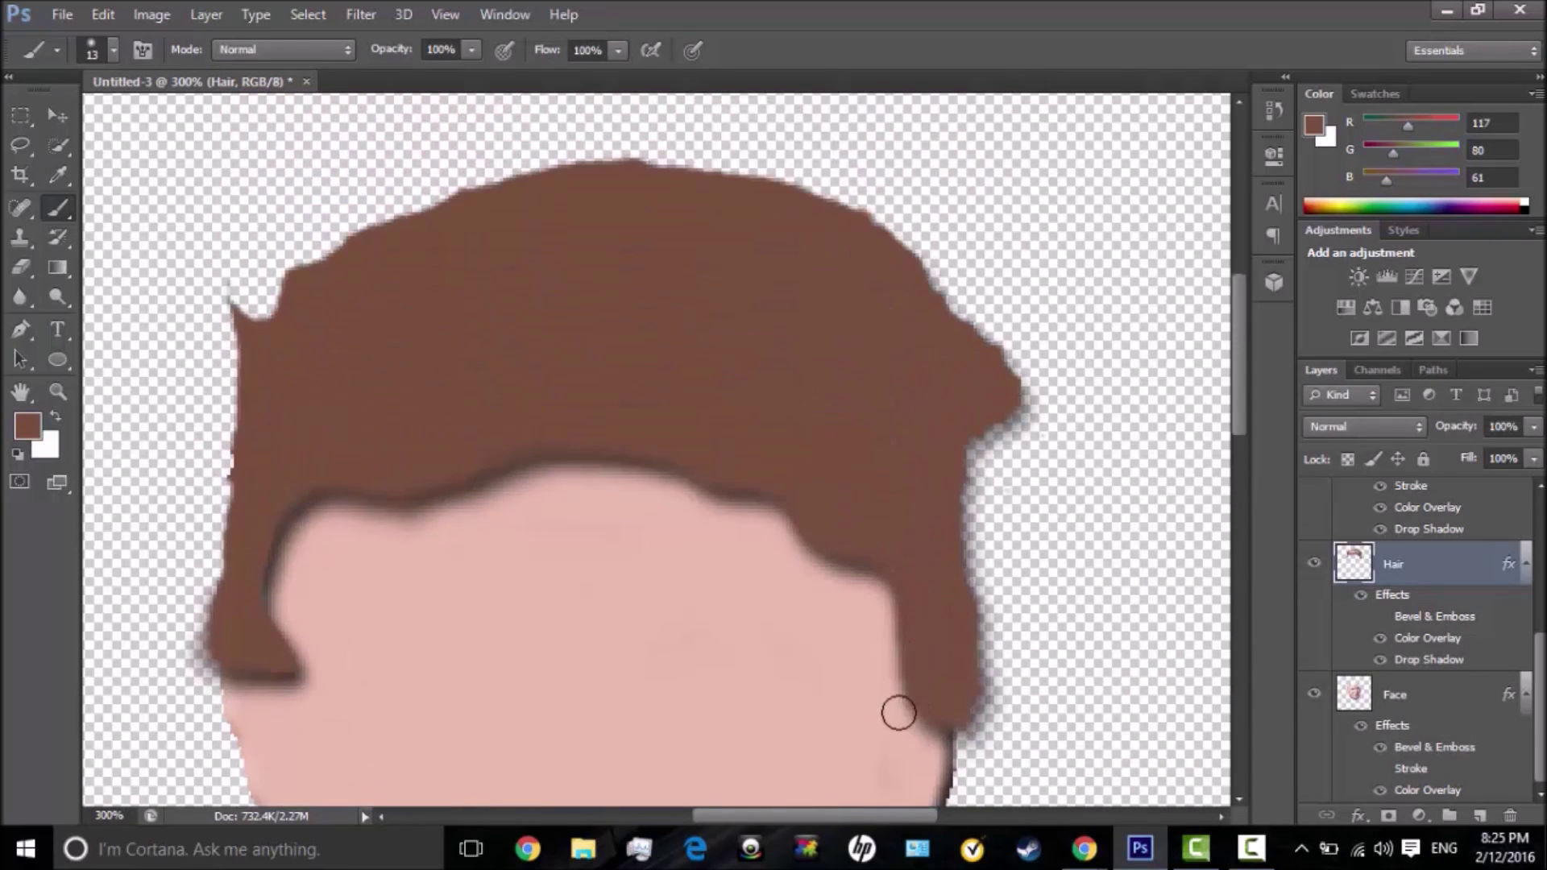
- Return to the whole portrait at 100% zoom and open the list of file commands
{"action": "key", "text": "z"}
{"action": "right_click", "coordinate": [313, 507]}
{"action": "left_click", "coordinate": [382, 622]}
{"action": "right_click", "coordinate": [374, 622]}
{"action": "left_click", "coordinate": [451, 746]}
{"action": "key", "text": "v"}
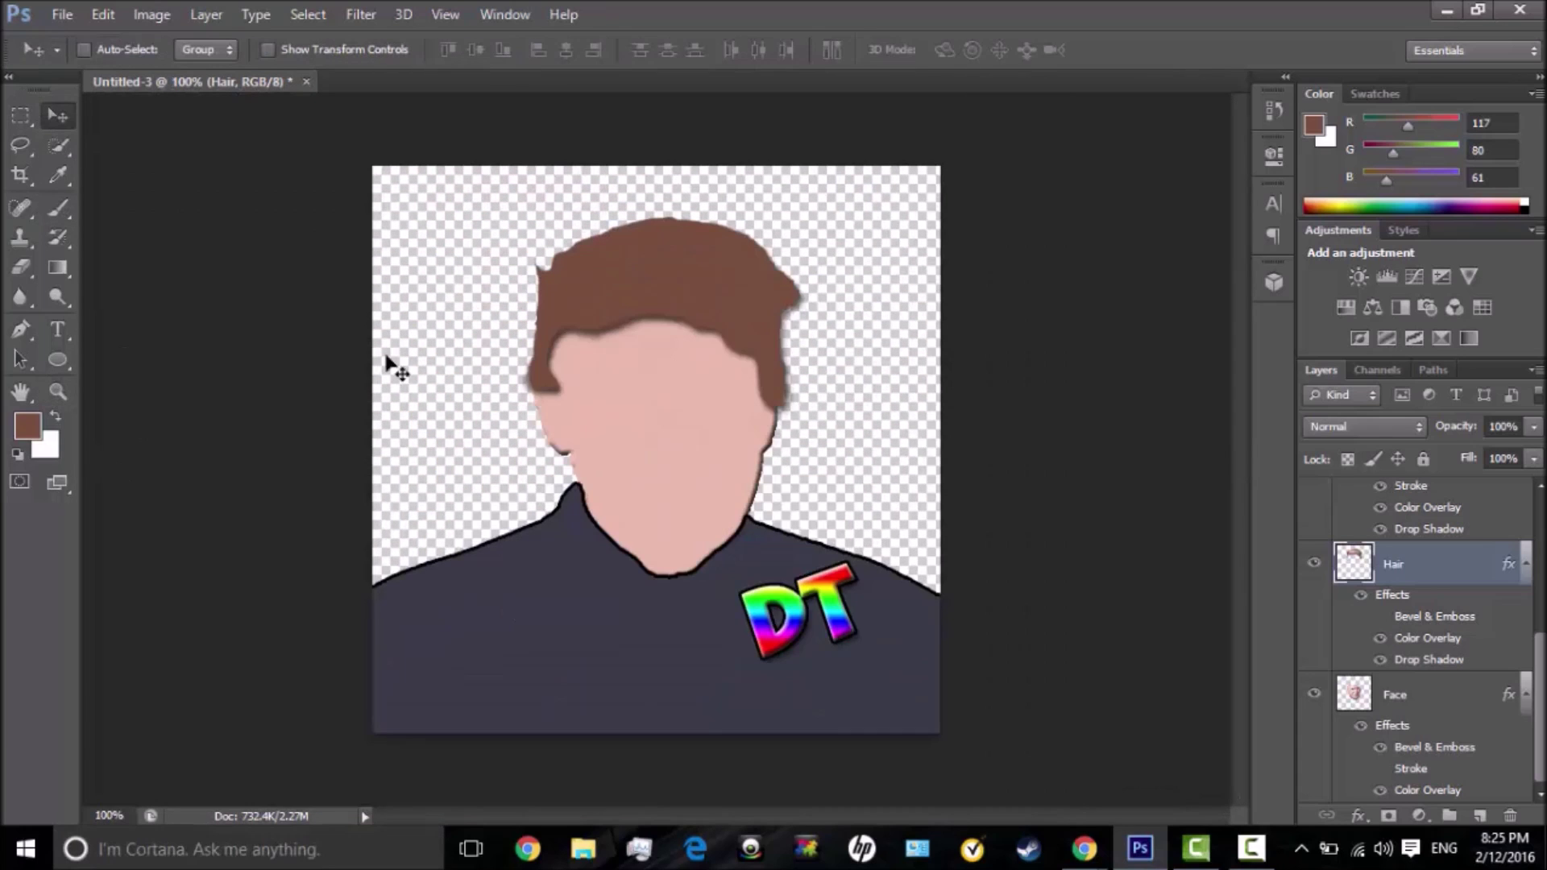
{"action": "left_click", "coordinate": [62, 14]}
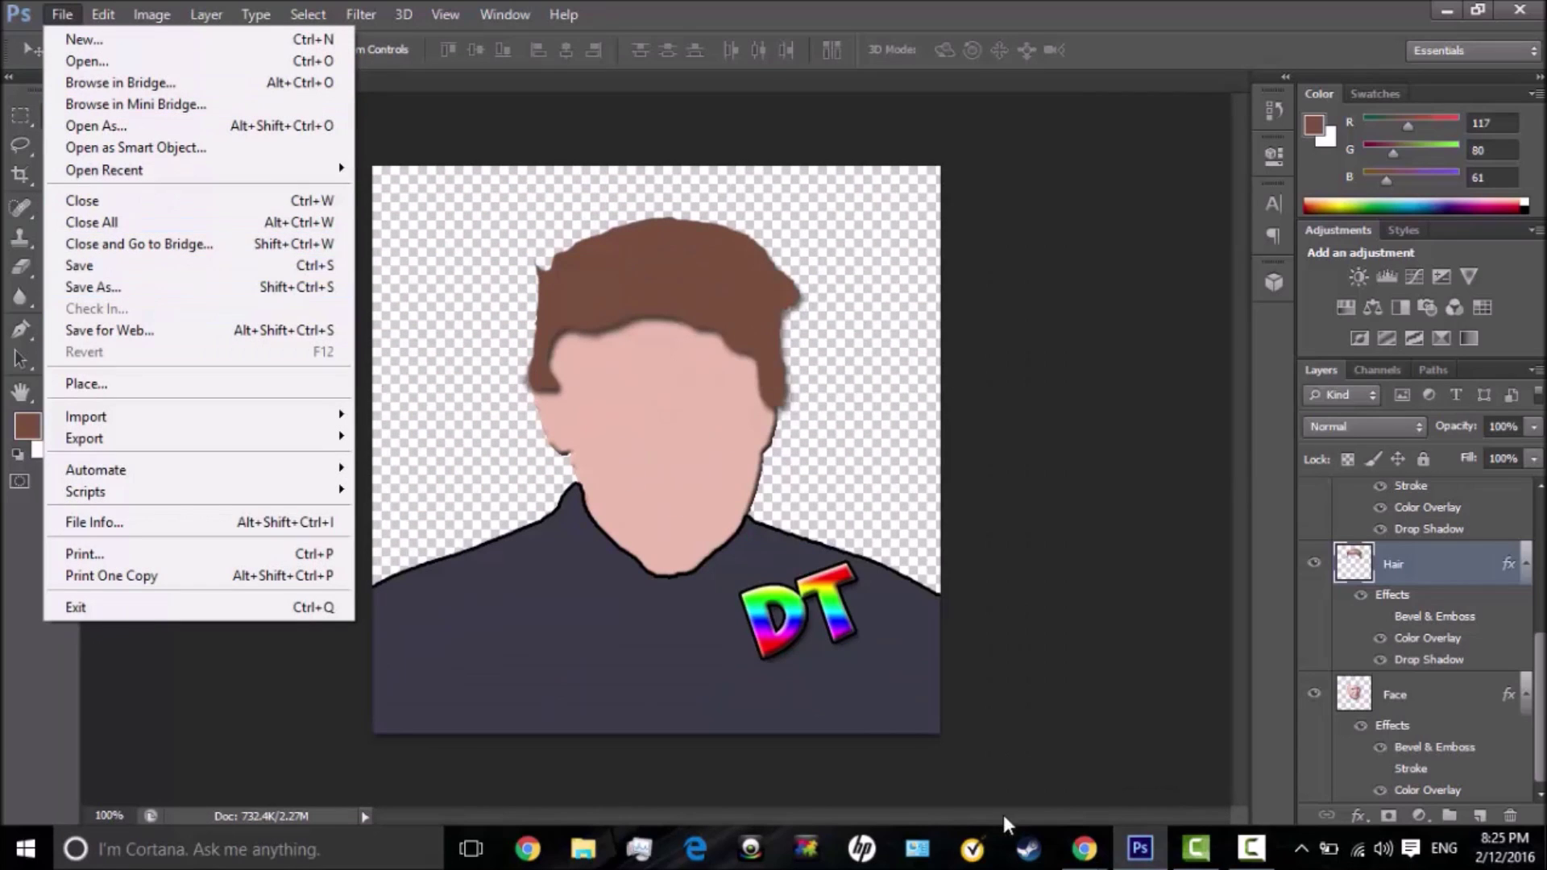